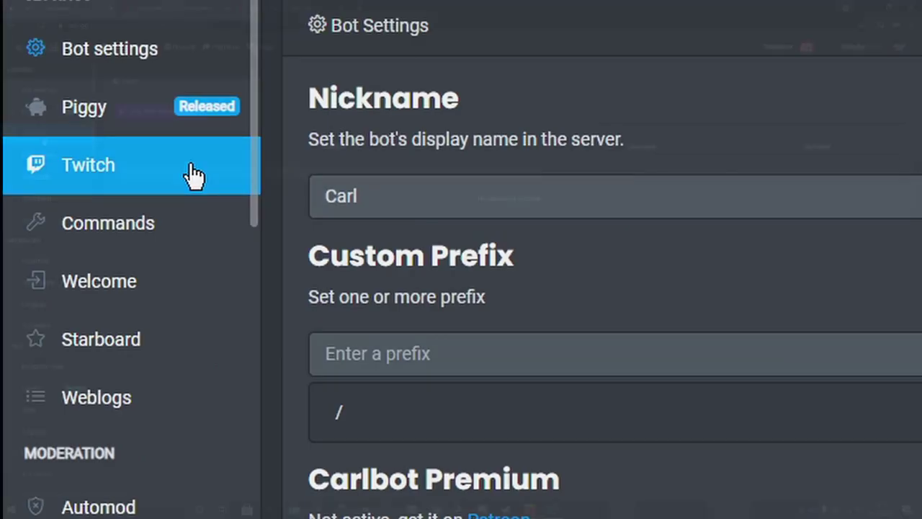
Add a new stream alert in the Twitch settings, with Splayfer as the Twitch name
{"action": "left_click", "coordinate": [70, 137]}
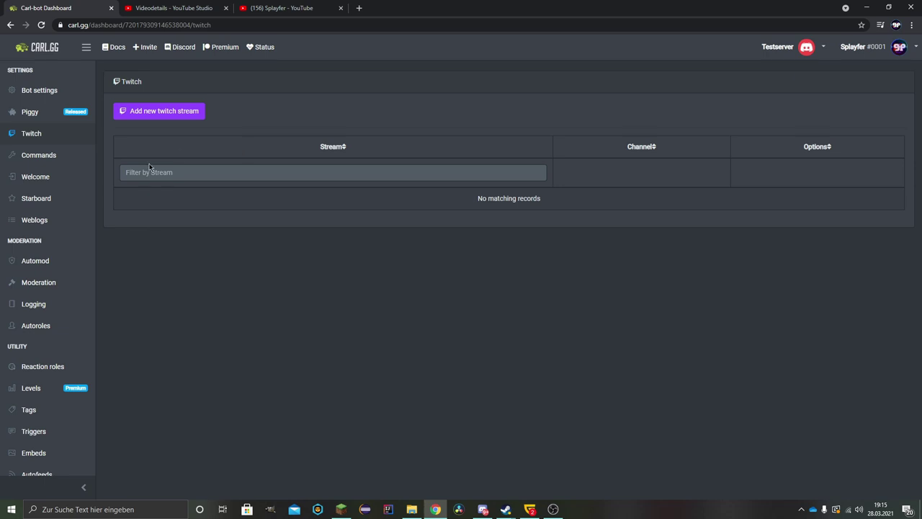
{"action": "left_click", "coordinate": [170, 111]}
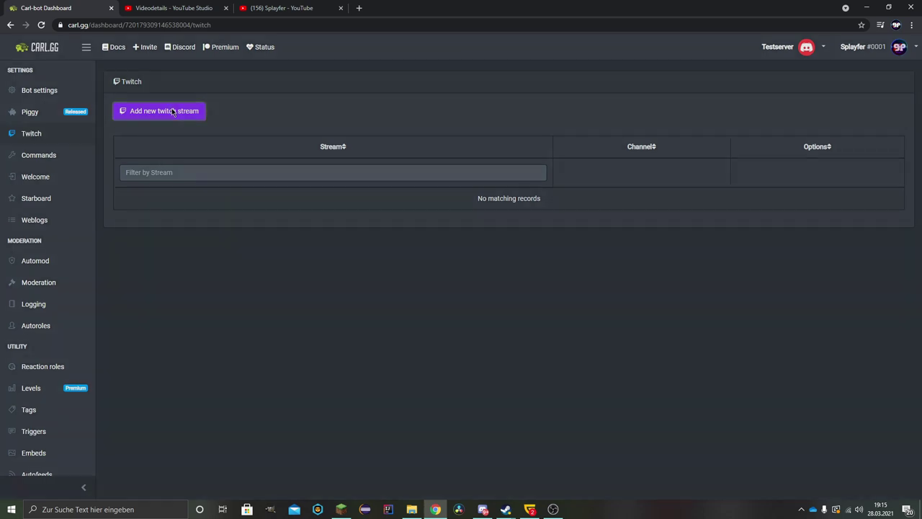
{"action": "left_click", "coordinate": [390, 116]}
{"action": "type", "text": "Splayfer"}
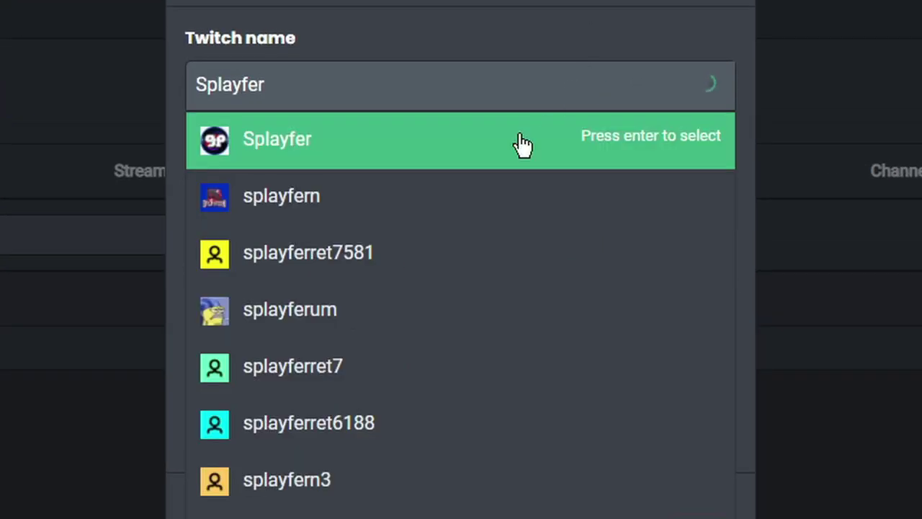
{"action": "left_click", "coordinate": [317, 164]}
Set the stream alert's announcement channel to Allgemein
{"action": "left_click", "coordinate": [279, 223]}
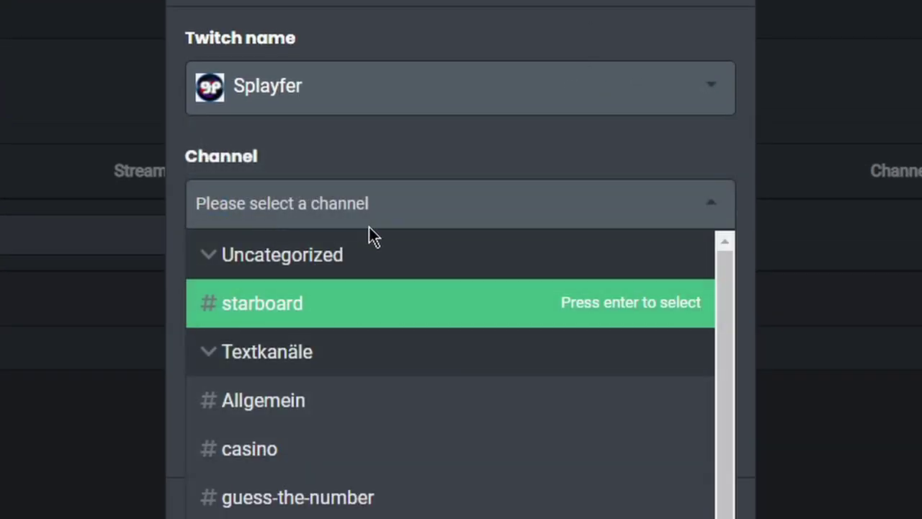
{"action": "left_click", "coordinate": [312, 292]}
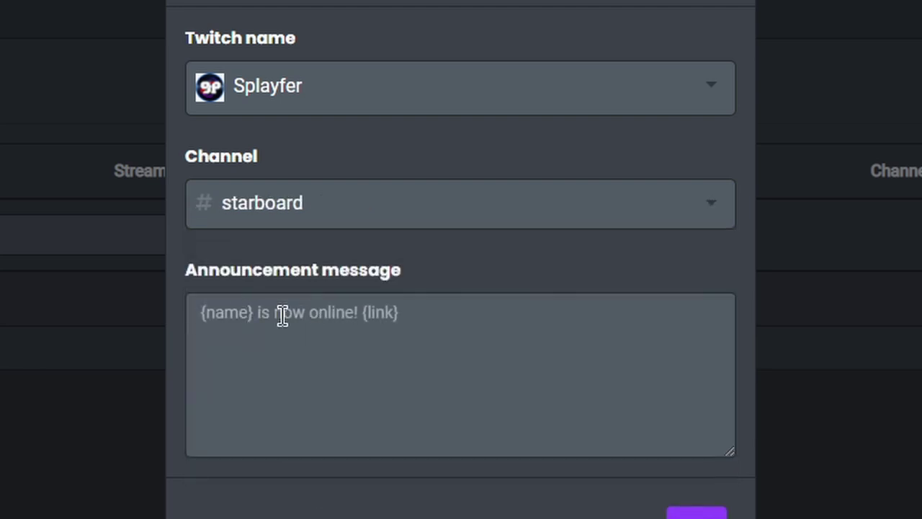
{"action": "left_click", "coordinate": [257, 194]}
{"action": "left_click", "coordinate": [269, 399]}
{"action": "left_click", "coordinate": [521, 335]}
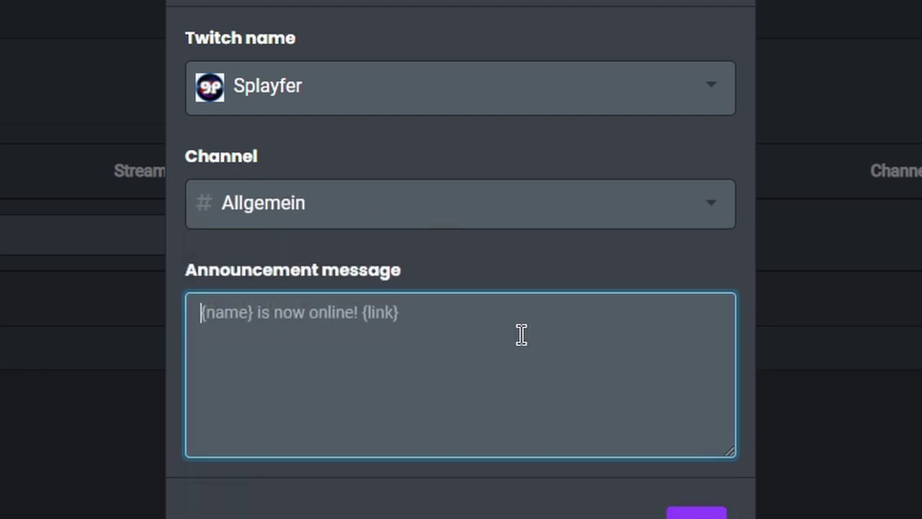
{"action": "type", "text": "Hey @e"}
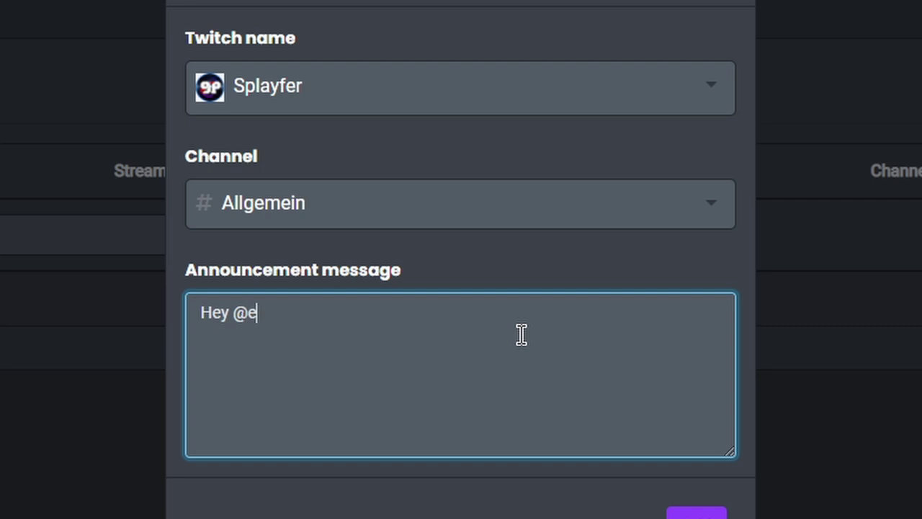
{"action": "type", "text": "veryone"}
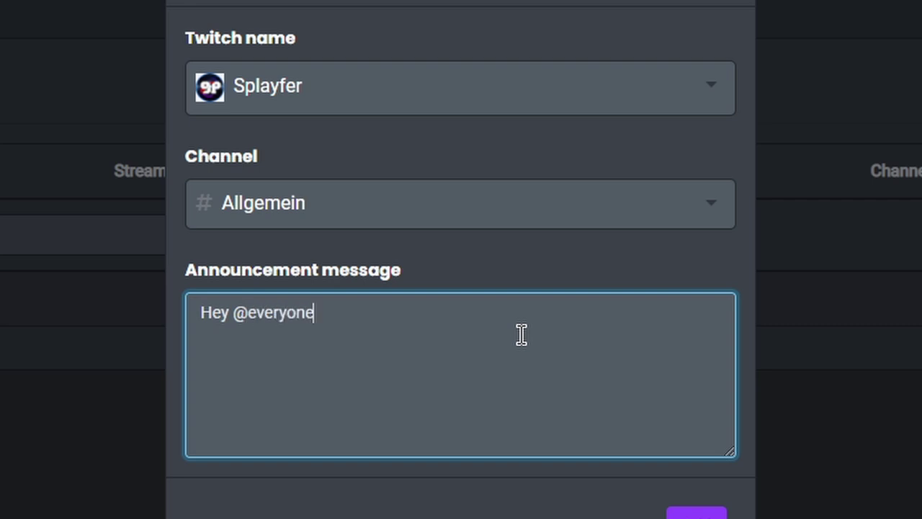
{"action": "type", "text": " , Splayfer ist gerad"}
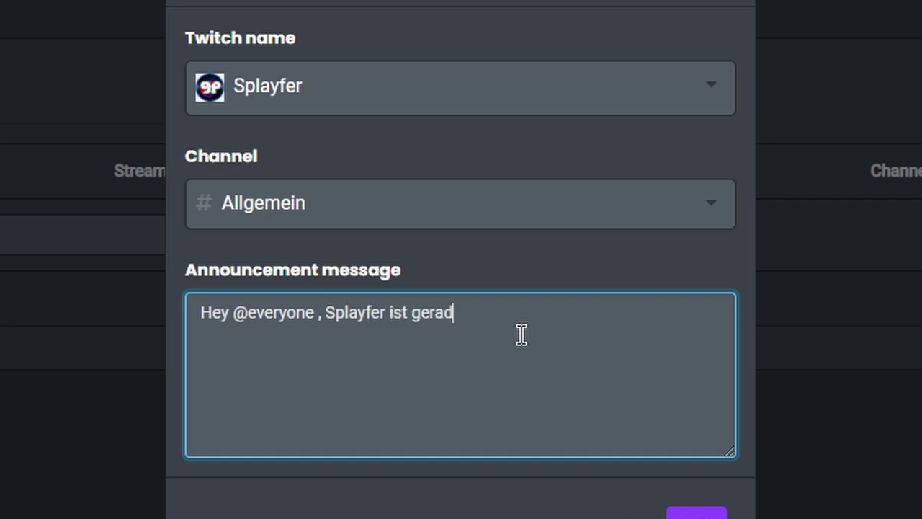
{"action": "type", "text": "e liver"}
{"action": "key", "text": "BackSpace"}
{"action": "type", "text": "schaut g"}
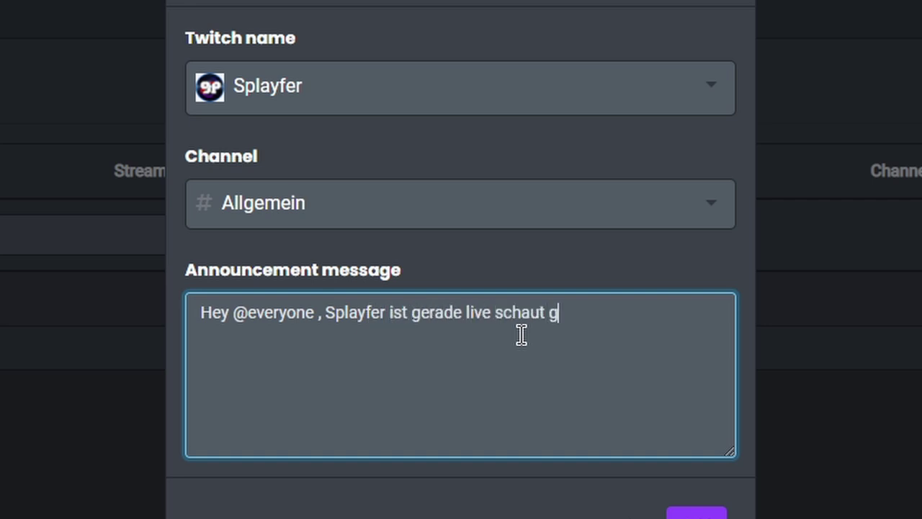
{"action": "type", "text": "erne bei seinen"}
{"action": "key", "text": "BackSpace"}
{"action": "type", "text": "m"}
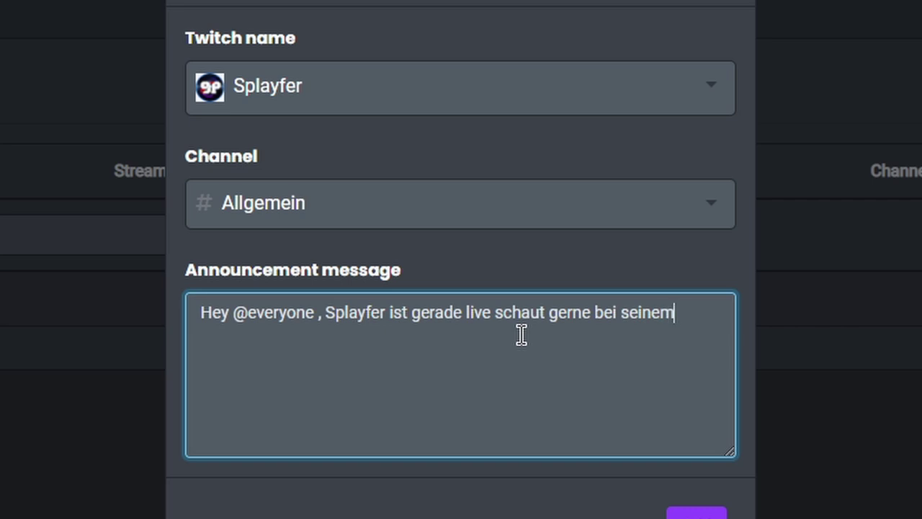
{"action": "type", "text": " Stream vorbei!"}
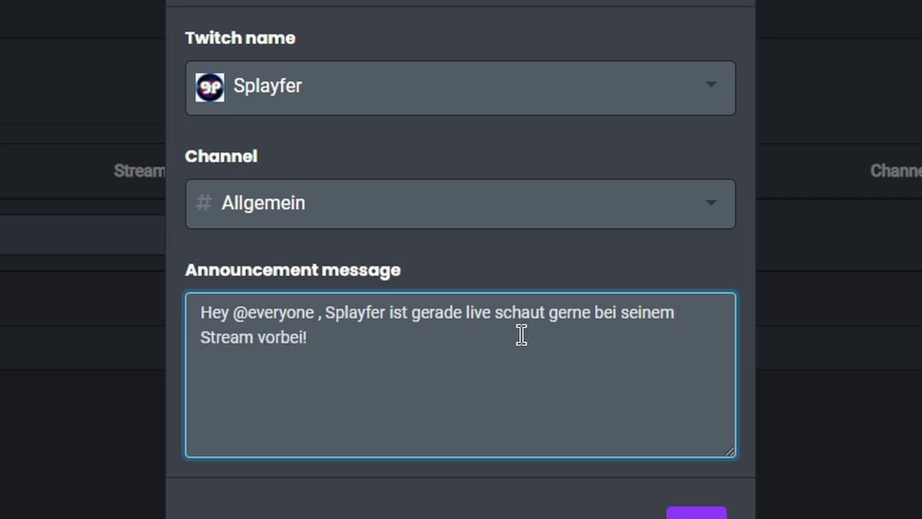
{"action": "type", "text": " {}0"}
{"action": "key", "text": "BackSpace"}
{"action": "key", "text": "Left"}
{"action": "type", "text": "link"}
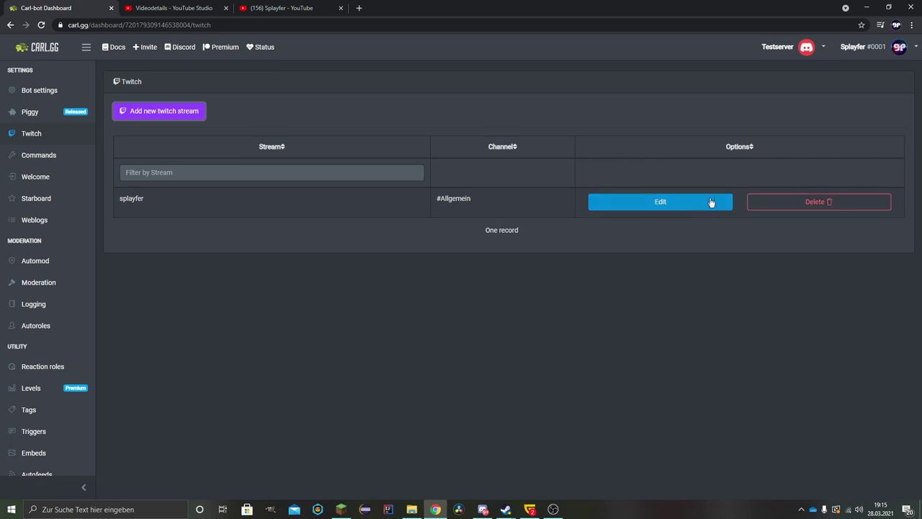
Review the saved stream alert's edit form without changes, and check the Allgemein channel of Testserver in Discord
{"action": "left_click", "coordinate": [652, 201]}
{"action": "left_click", "coordinate": [241, 244]}
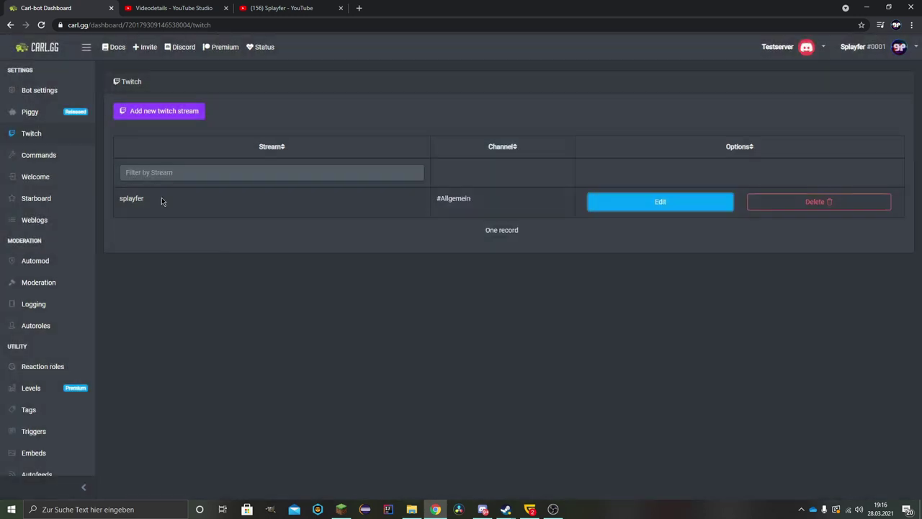
{"action": "left_click", "coordinate": [483, 510]}
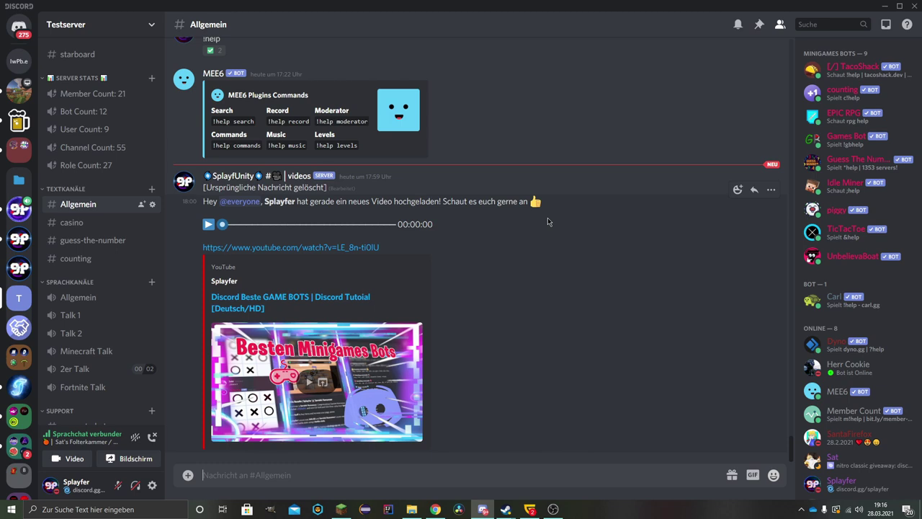
{"action": "left_click", "coordinate": [435, 509]}
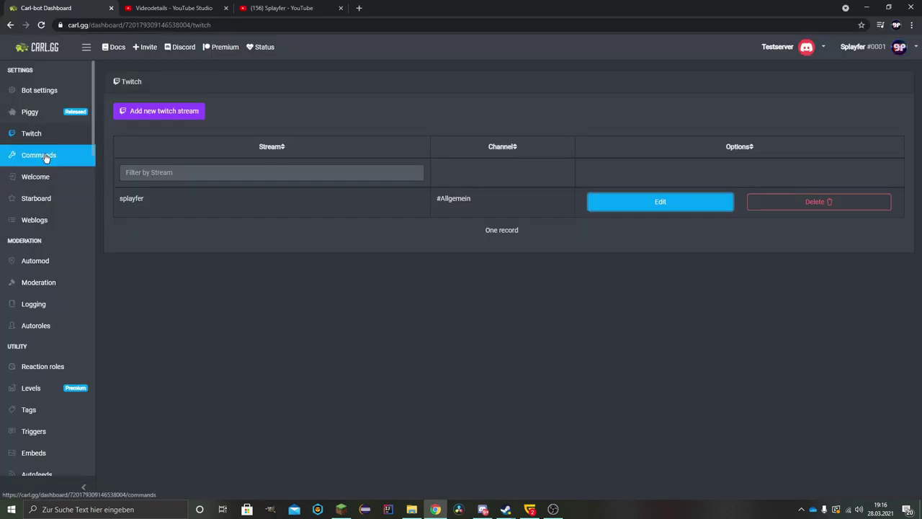
Open the bot's command settings in the Carl-bot dashboard and look through the Music commands and the Global Settings
{"action": "left_click", "coordinate": [45, 155]}
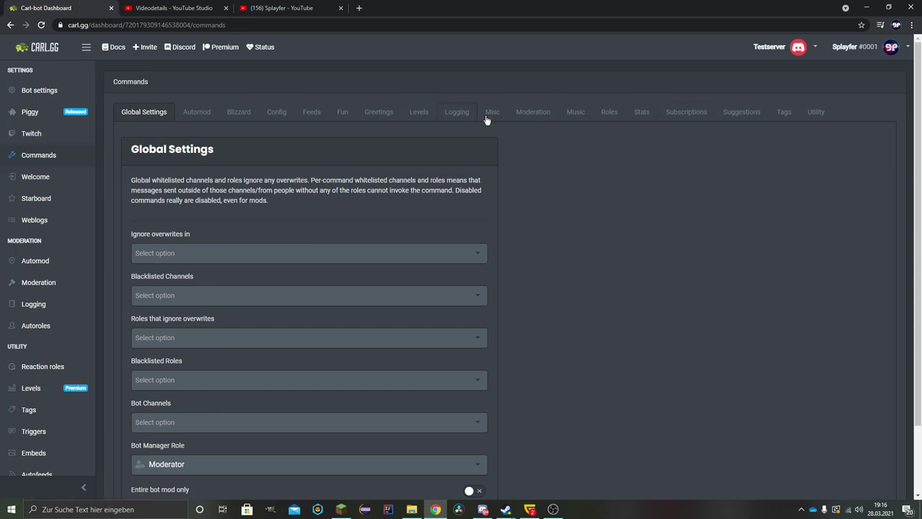
{"action": "left_click", "coordinate": [565, 116]}
{"action": "scroll", "coordinate": [406, 264], "scroll_direction": "down", "scroll_amount": 5}
{"action": "scroll", "coordinate": [403, 252], "scroll_direction": "up", "scroll_amount": 5}
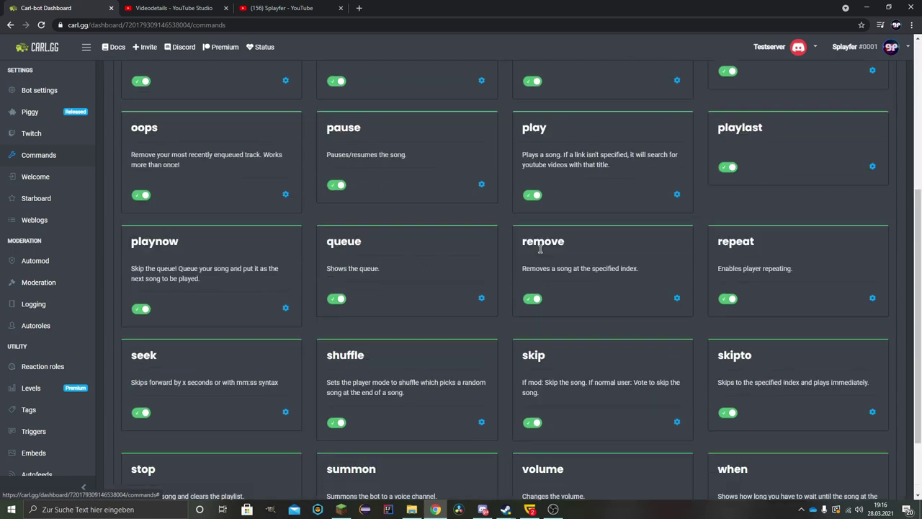
{"action": "left_click", "coordinate": [133, 113]}
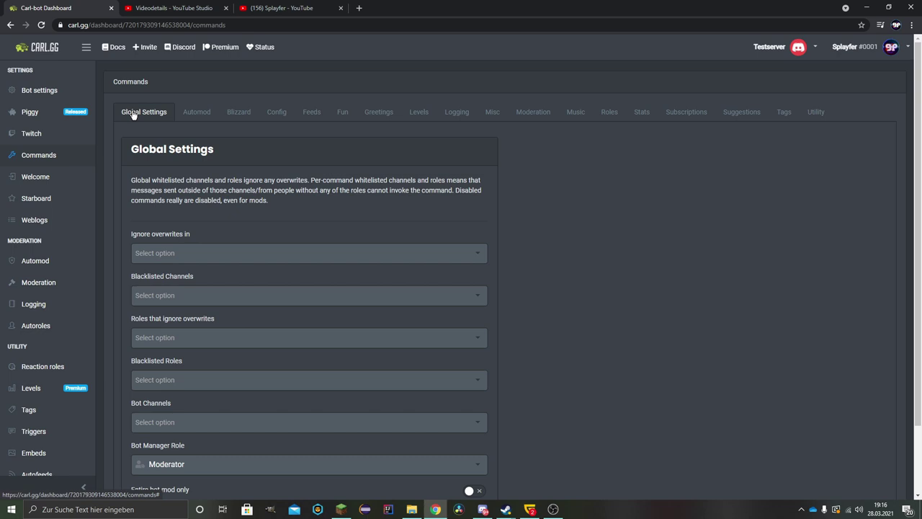
Examine the Automod command category and the individual settings of the automod command
{"action": "left_click", "coordinate": [193, 116]}
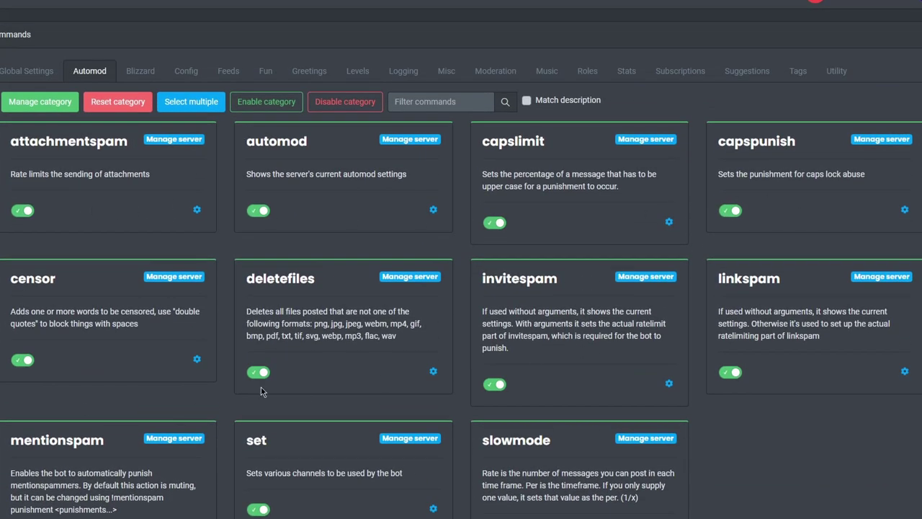
{"action": "scroll", "coordinate": [261, 387], "scroll_direction": "down", "scroll_amount": 1}
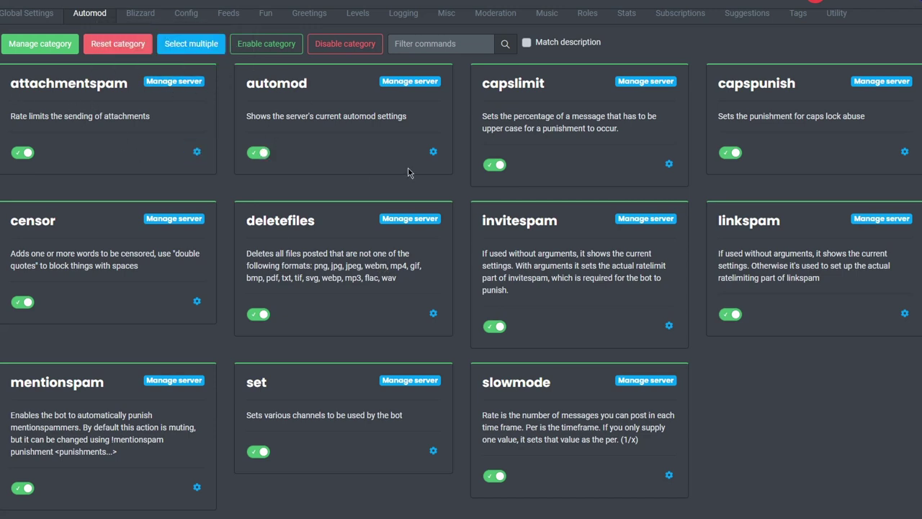
{"action": "left_click", "coordinate": [433, 151]}
{"action": "scroll", "coordinate": [483, 291], "scroll_direction": "down", "scroll_amount": 3}
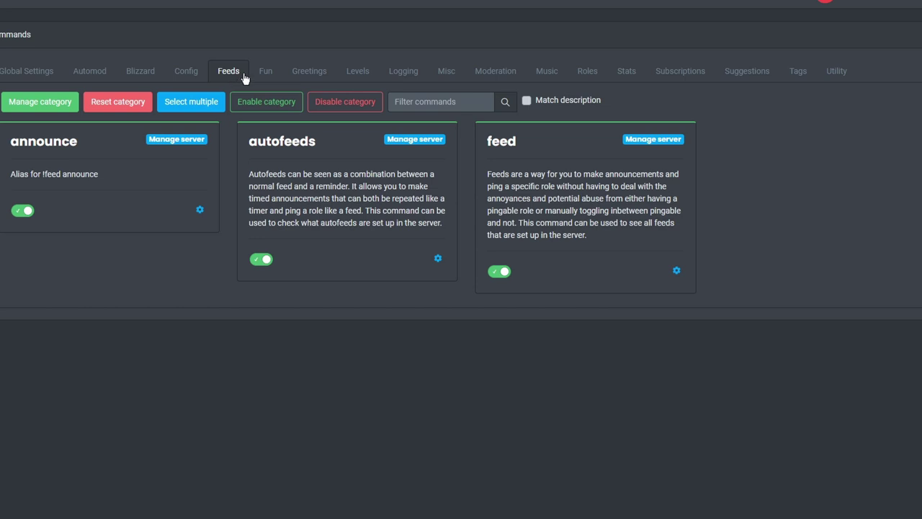
Look through the Fun, Levels, Logging and Moderation command categories
{"action": "left_click", "coordinate": [264, 74]}
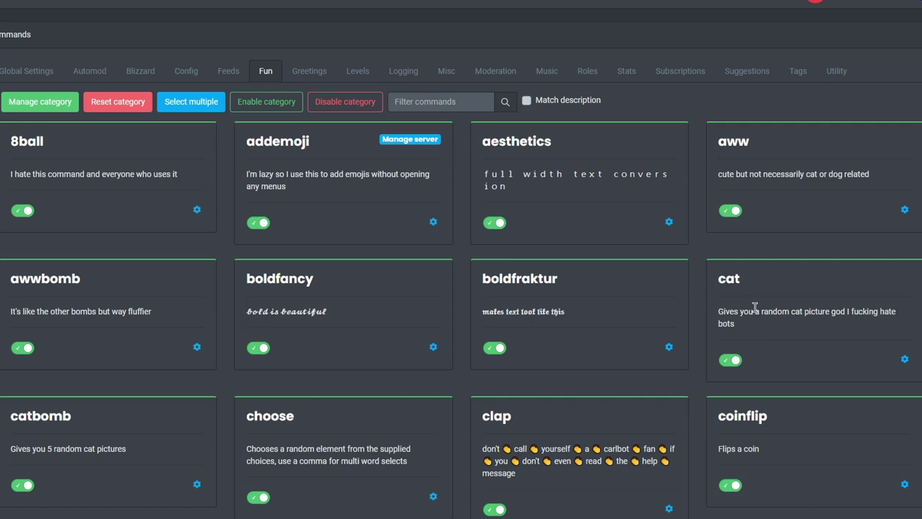
{"action": "left_click", "coordinate": [357, 71]}
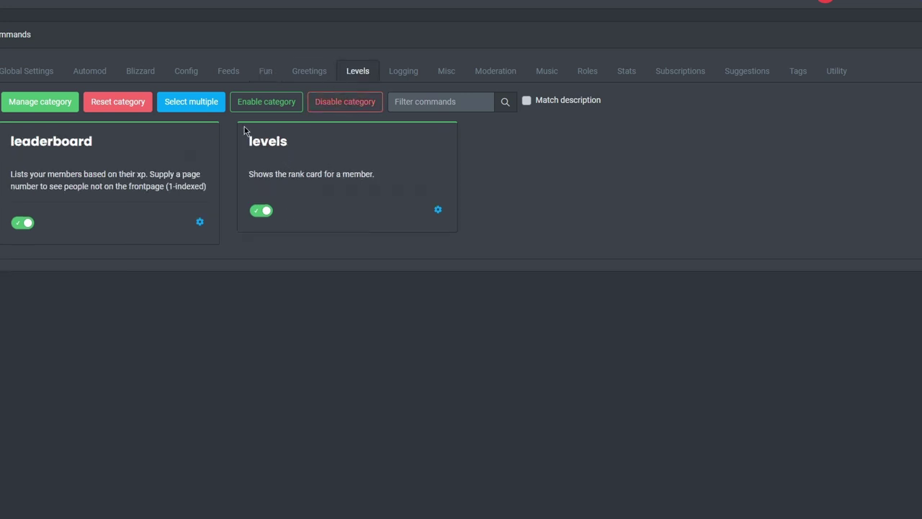
{"action": "left_click", "coordinate": [402, 73]}
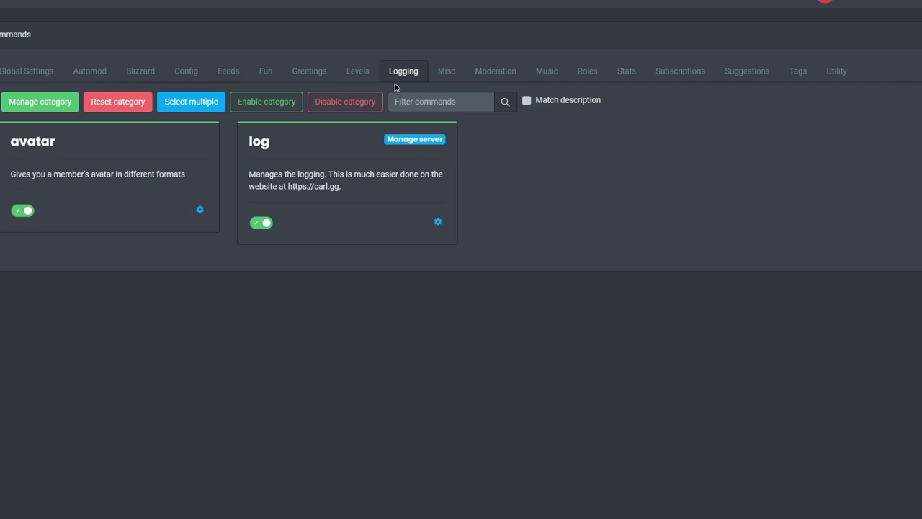
{"action": "left_click", "coordinate": [507, 70]}
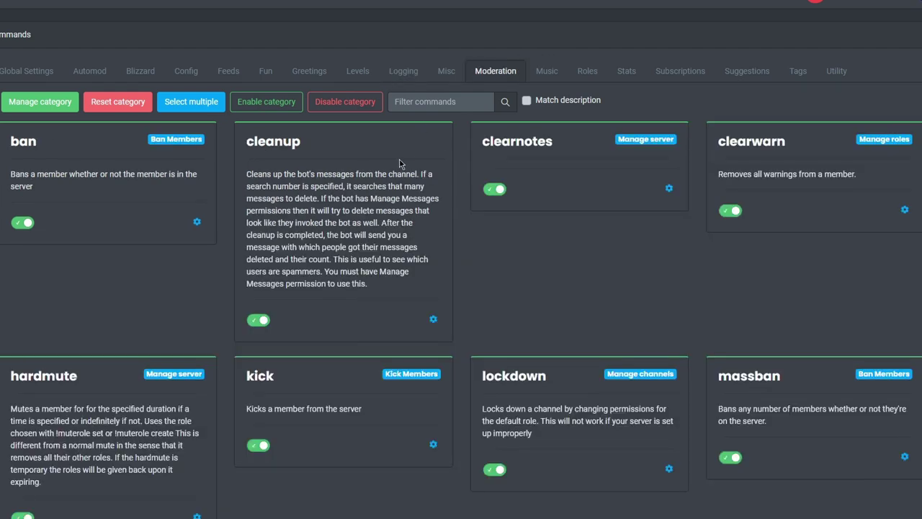
Disable the entire Music command category
{"action": "left_click", "coordinate": [538, 75]}
{"action": "scroll", "coordinate": [231, 177], "scroll_direction": "down", "scroll_amount": 2}
{"action": "scroll", "coordinate": [230, 177], "scroll_direction": "up", "scroll_amount": 3}
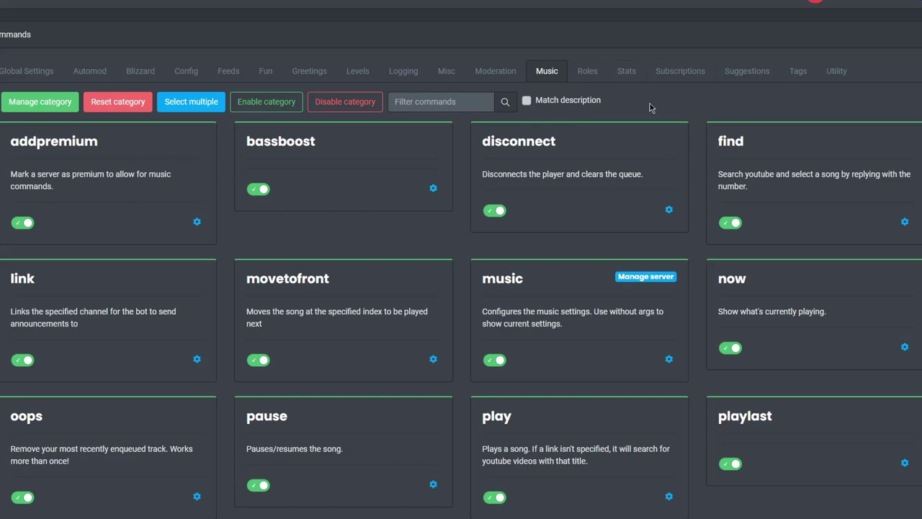
{"action": "left_click", "coordinate": [345, 101]}
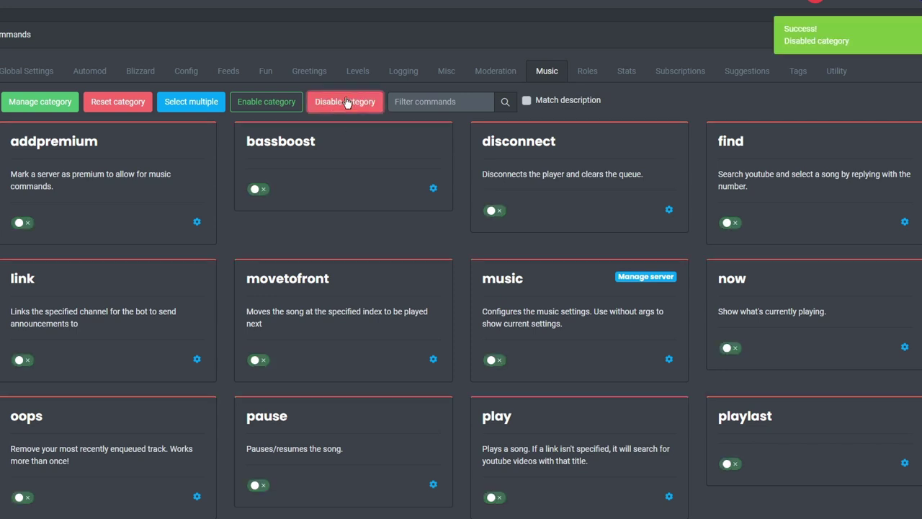
{"action": "scroll", "coordinate": [298, 326], "scroll_direction": "down", "scroll_amount": 4}
{"action": "scroll", "coordinate": [298, 326], "scroll_direction": "up", "scroll_amount": 4}
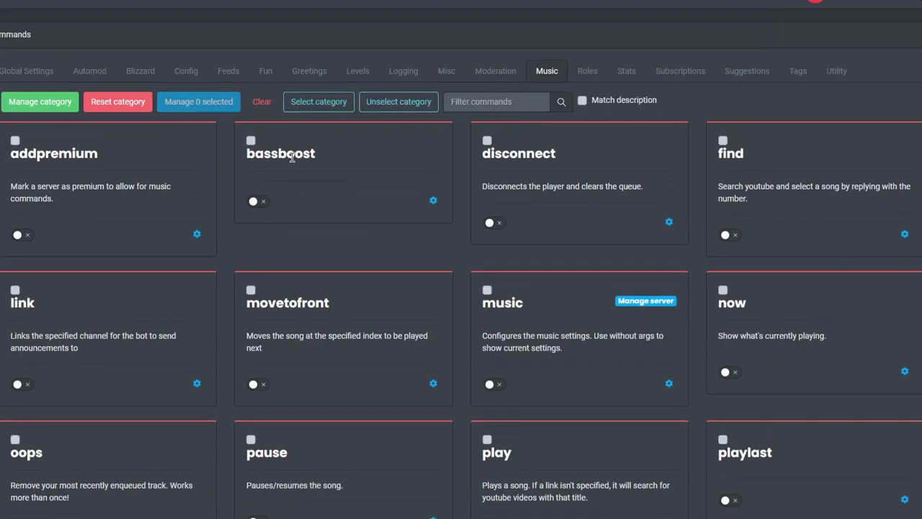
Leave multiple selection and examine the Music category's shared channel, role and output options without saving
{"action": "left_click", "coordinate": [294, 114]}
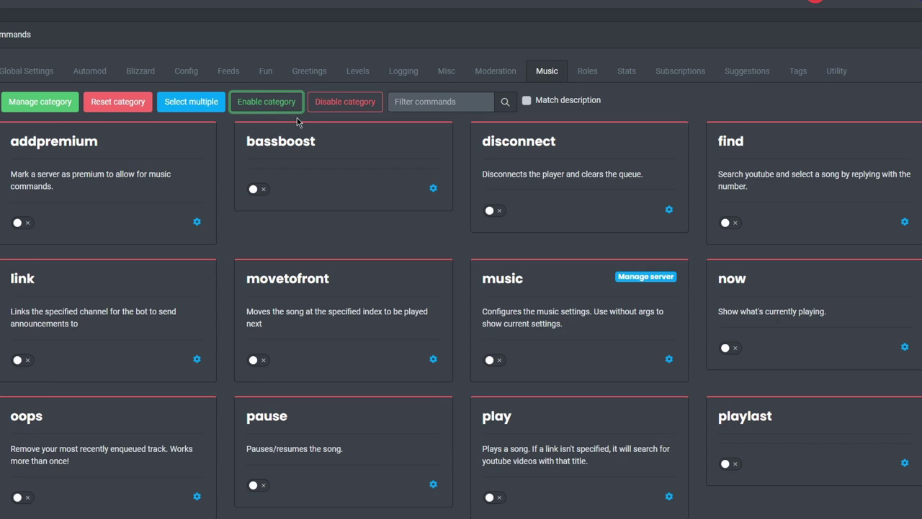
{"action": "left_click", "coordinate": [41, 108]}
{"action": "scroll", "coordinate": [501, 138], "scroll_direction": "down", "scroll_amount": 1}
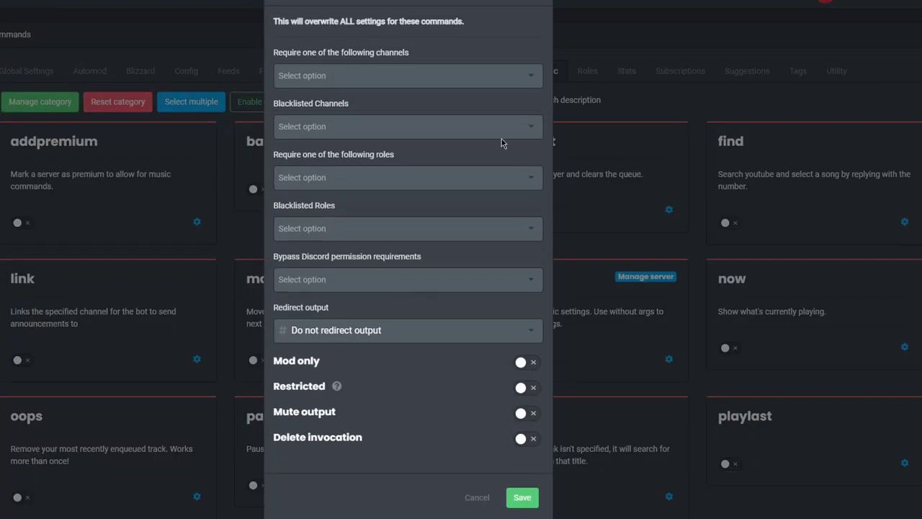
{"action": "scroll", "coordinate": [318, 203], "scroll_direction": "up", "scroll_amount": 1}
{"action": "left_click", "coordinate": [191, 246]}
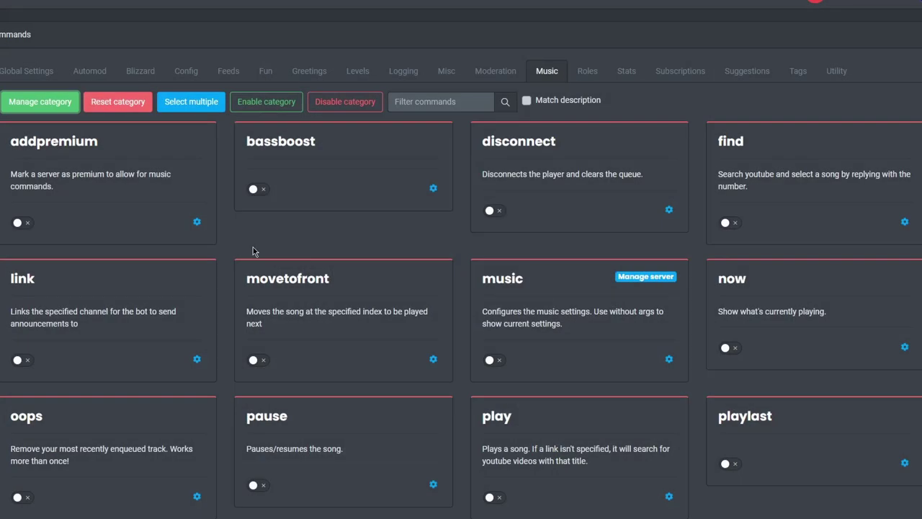
Look through the commands in the Roles and Stats categories
{"action": "left_click", "coordinate": [599, 70]}
{"action": "scroll", "coordinate": [126, 209], "scroll_direction": "down", "scroll_amount": 2}
{"action": "scroll", "coordinate": [148, 287], "scroll_direction": "up", "scroll_amount": 2}
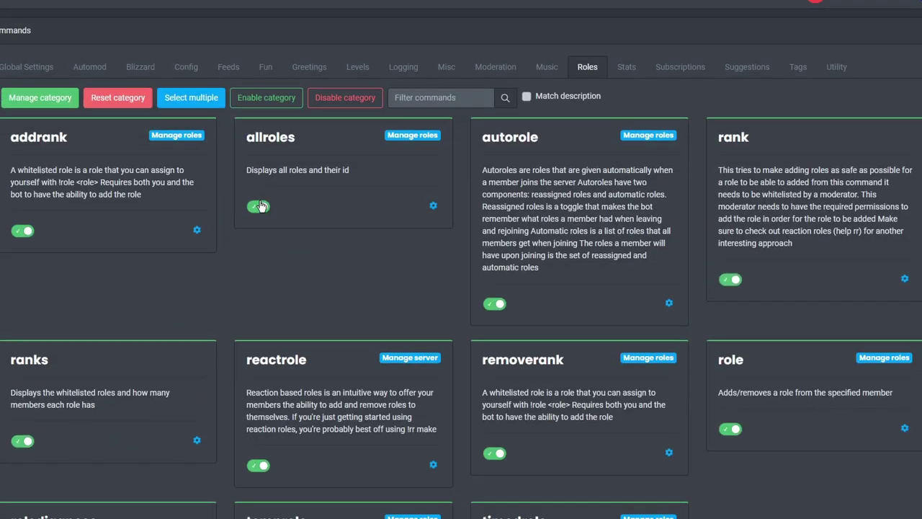
{"action": "scroll", "coordinate": [402, 292], "scroll_direction": "down", "scroll_amount": 2}
{"action": "scroll", "coordinate": [481, 296], "scroll_direction": "up", "scroll_amount": 2}
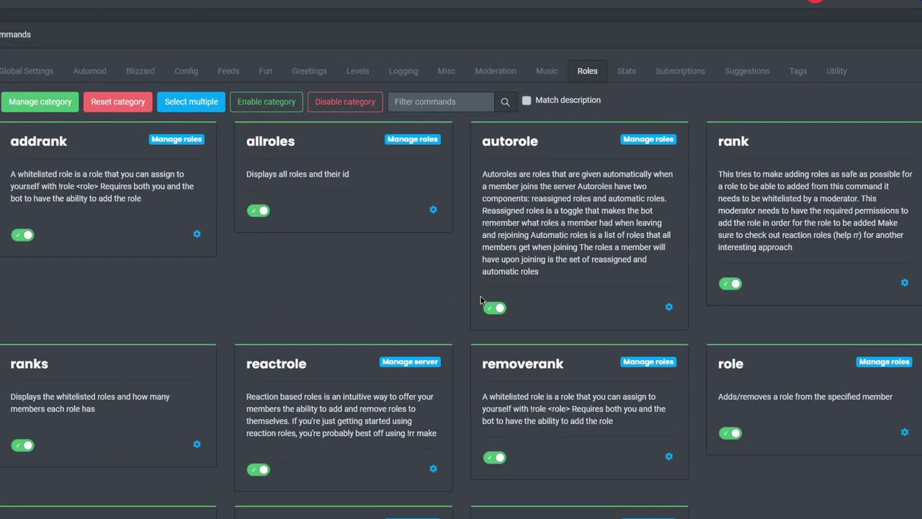
{"action": "left_click", "coordinate": [624, 79]}
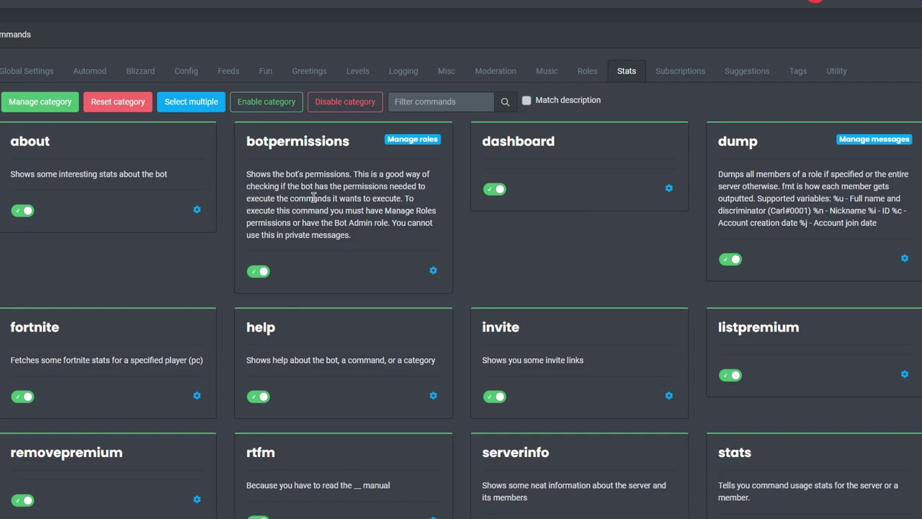
Check the Subscriptions commands and save Allgemein as the welcome channel in the Welcome settings
{"action": "left_click", "coordinate": [680, 71]}
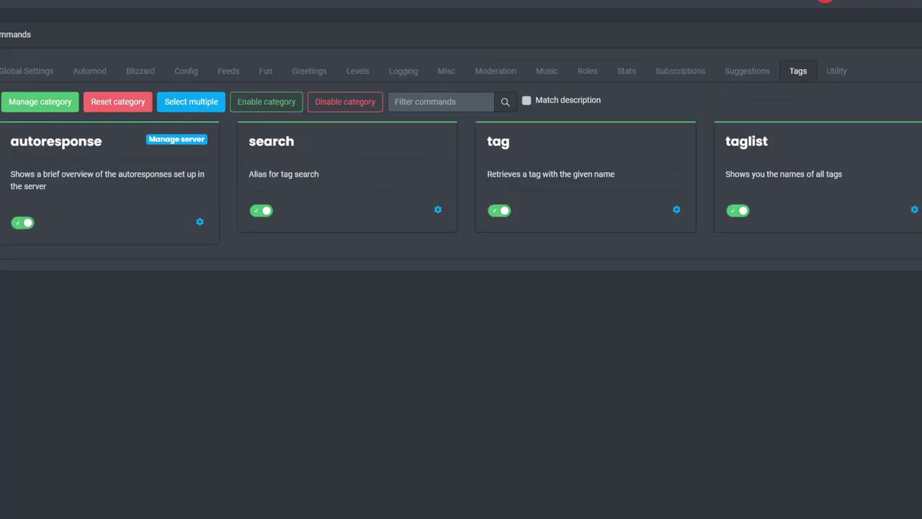
{"action": "left_click", "coordinate": [26, 186]}
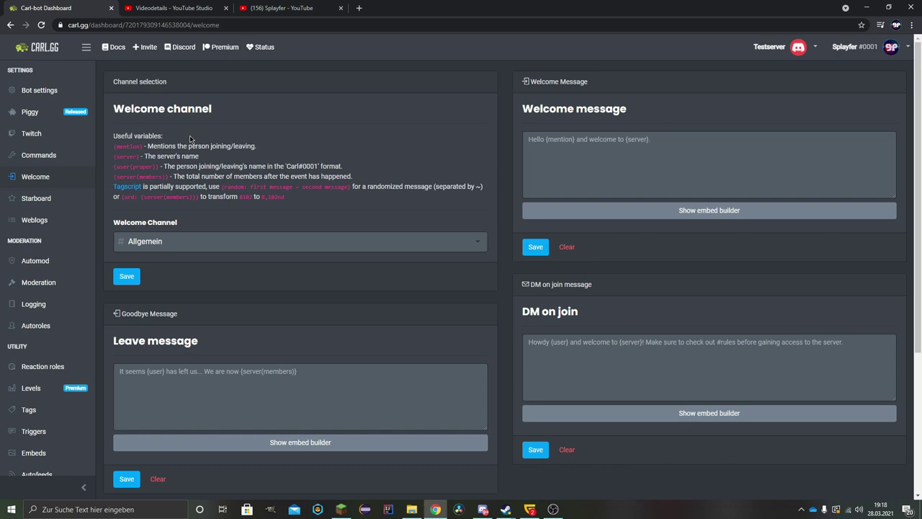
{"action": "left_click", "coordinate": [165, 241]}
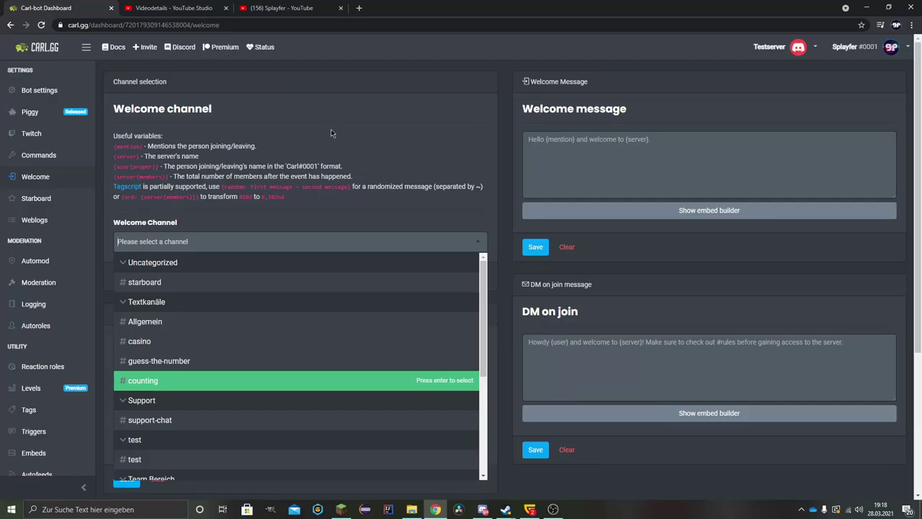
{"action": "left_click", "coordinate": [331, 130]}
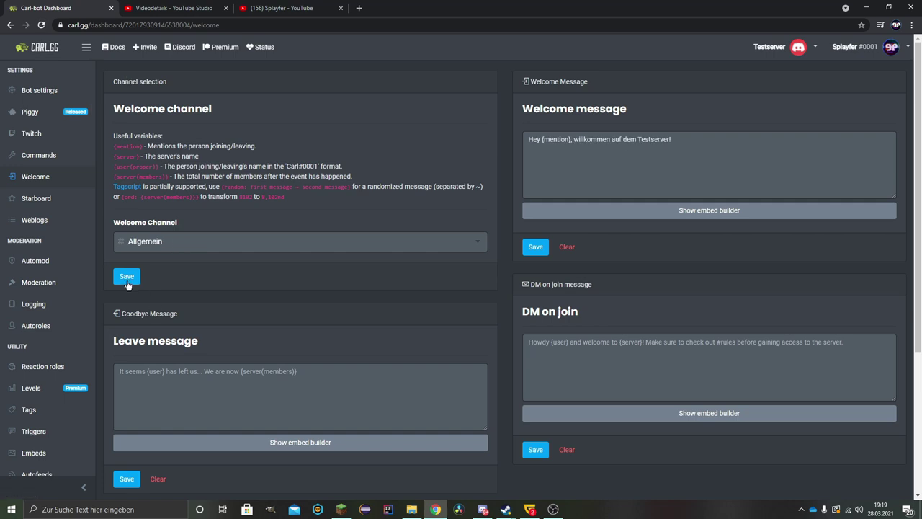
{"action": "left_click", "coordinate": [127, 279]}
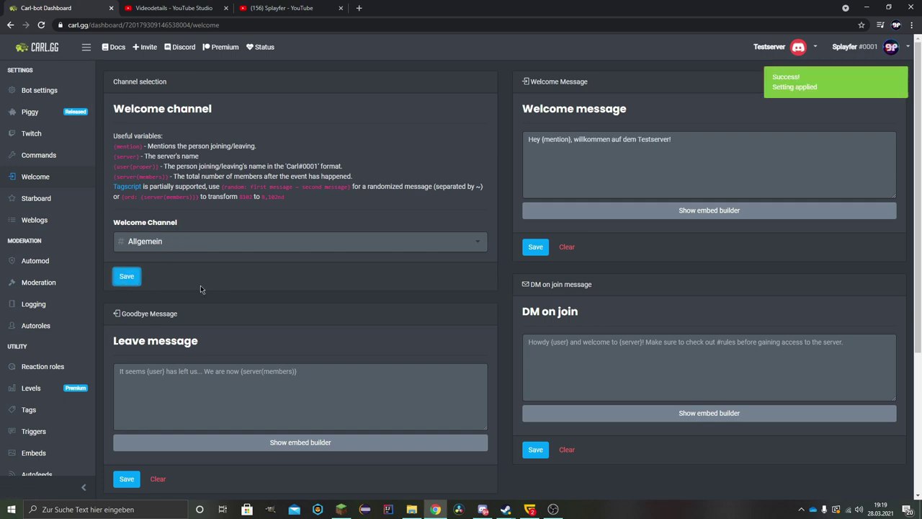
Review the text of the welcome message, highlighting the whole sentence and its {mention} variable
{"action": "left_click", "coordinate": [621, 153]}
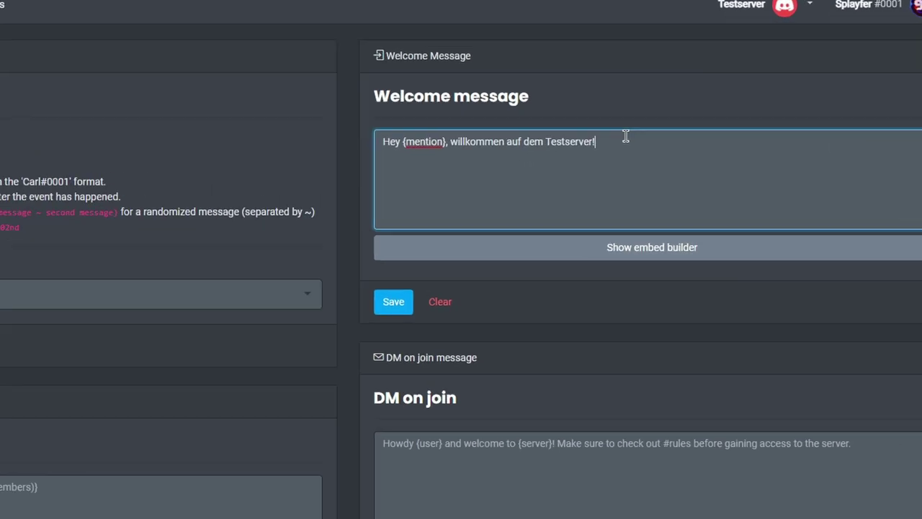
{"action": "left_click_drag", "start_coordinate": [702, 139], "coordinate": [530, 138]}
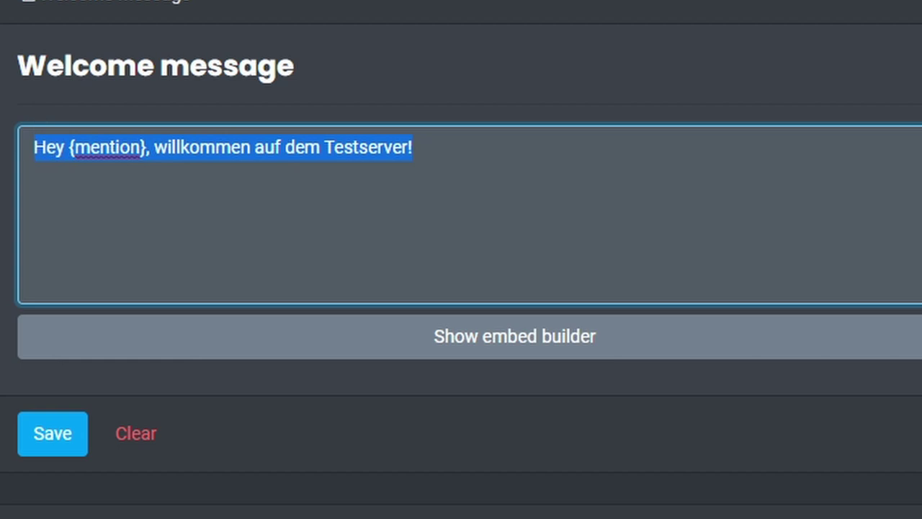
{"action": "left_click", "coordinate": [438, 171]}
{"action": "left_click_drag", "start_coordinate": [471, 142], "coordinate": [142, 168]}
{"action": "left_click", "coordinate": [302, 173]}
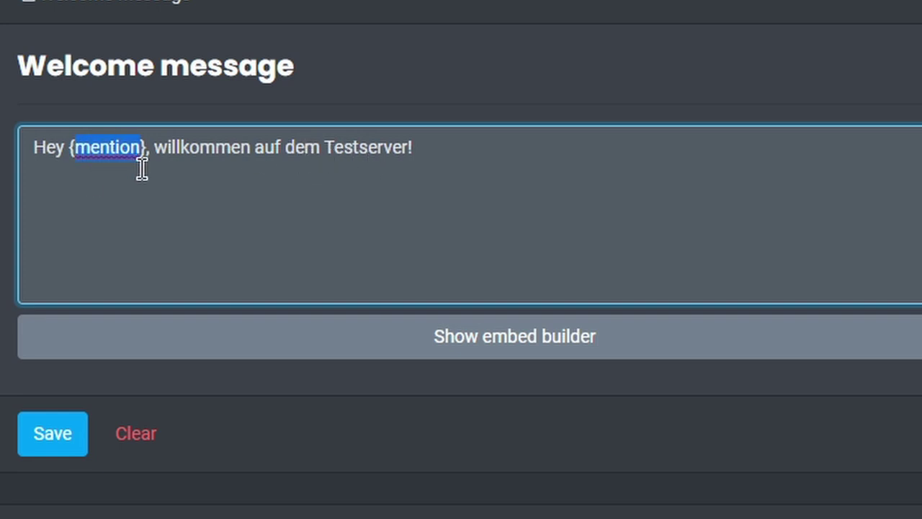
Set the DM on join message to "Danke dass du auf den Testserver gejoint bist!" and save it
{"action": "scroll", "coordinate": [234, 216], "scroll_direction": "down", "scroll_amount": 5}
{"action": "left_click", "coordinate": [257, 209]}
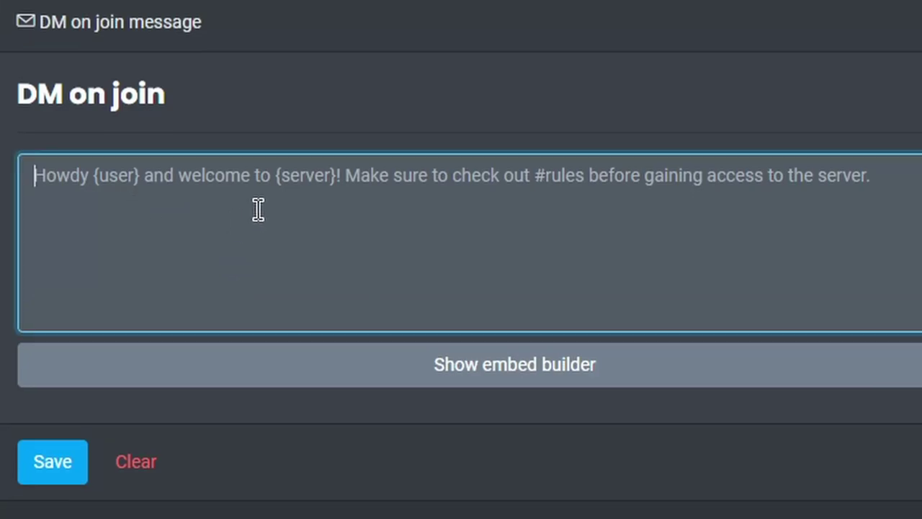
{"action": "key", "text": "Return"}
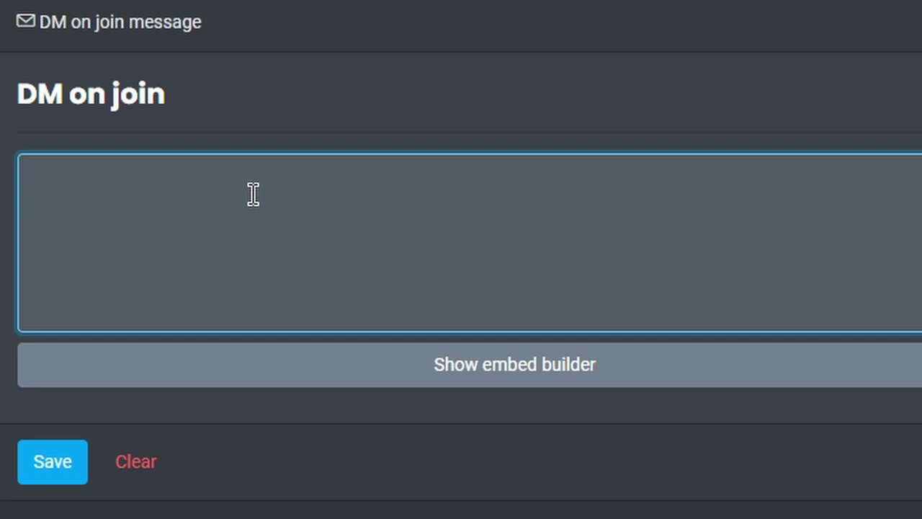
{"action": "key", "text": "BackSpace"}
{"action": "type", "text": "Danke dass du "}
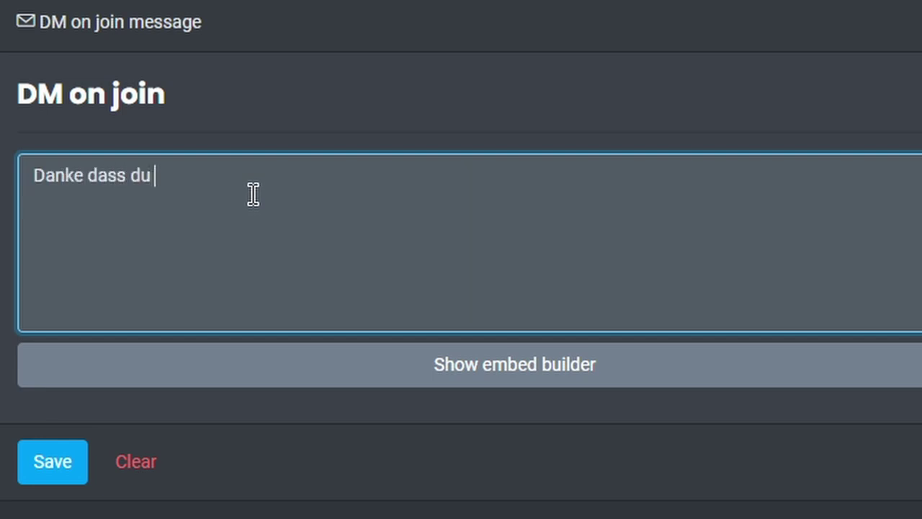
{"action": "type", "text": "auf den Testserver "}
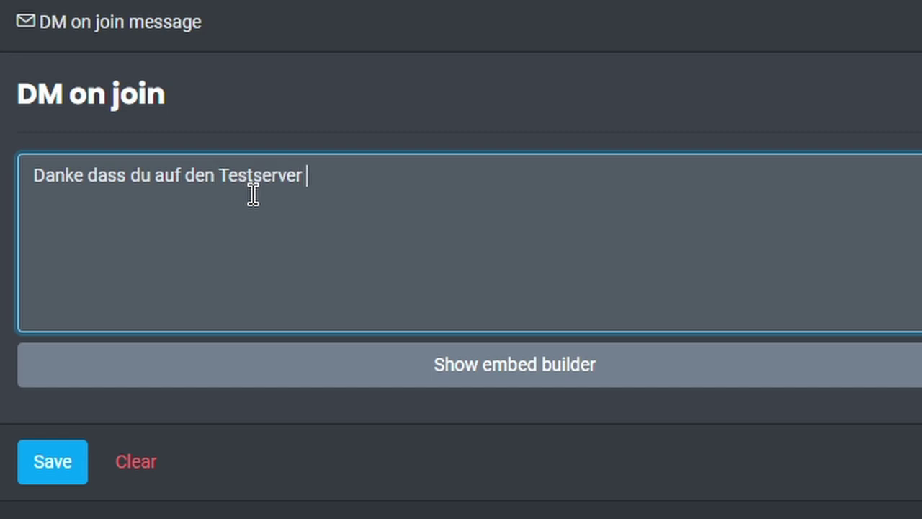
{"action": "type", "text": "gejoint bist!"}
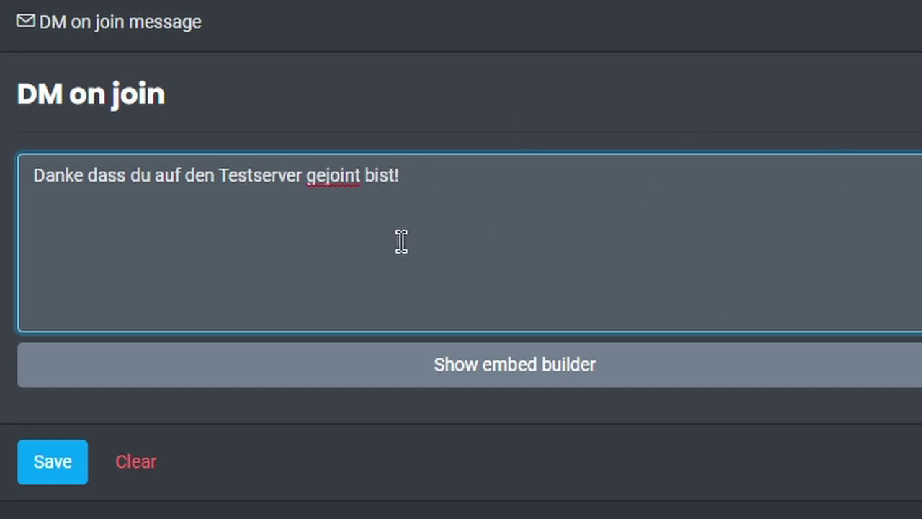
{"action": "left_click", "coordinate": [52, 461]}
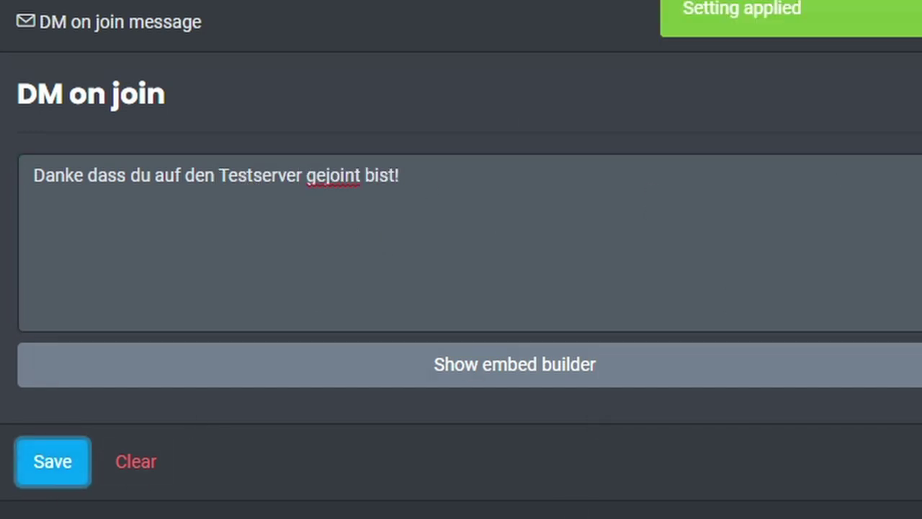
Look over the Leave message section and the user id and username filters of the Weblogs audit logs
{"action": "scroll", "coordinate": [461, 259], "scroll_direction": "down", "scroll_amount": 1}
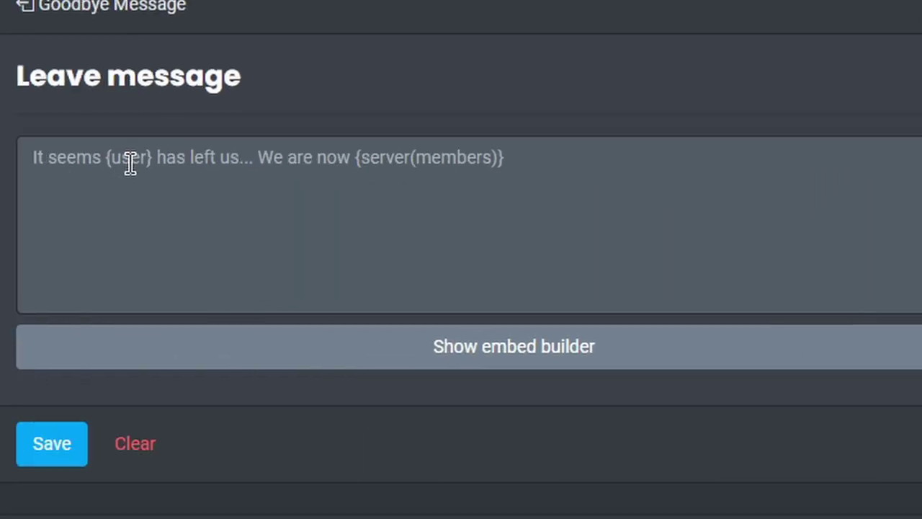
{"action": "left_click", "coordinate": [146, 368]}
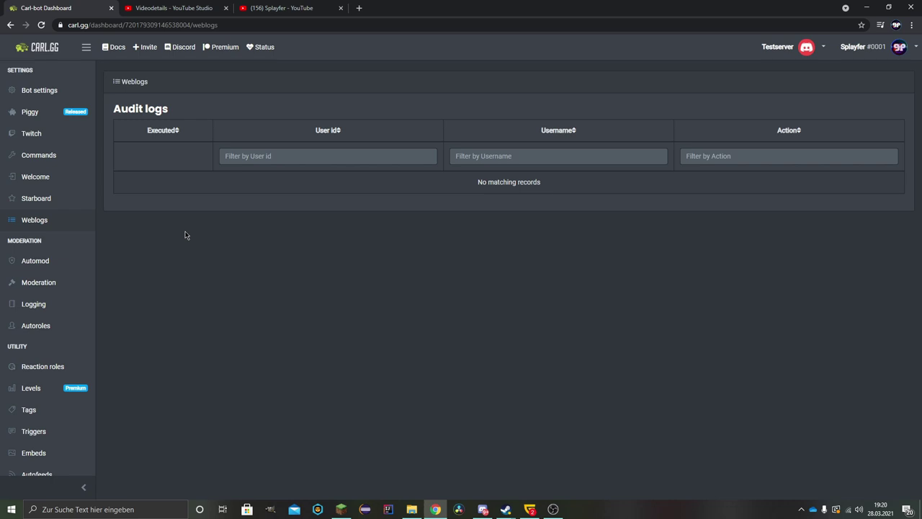
{"action": "left_click", "coordinate": [321, 160]}
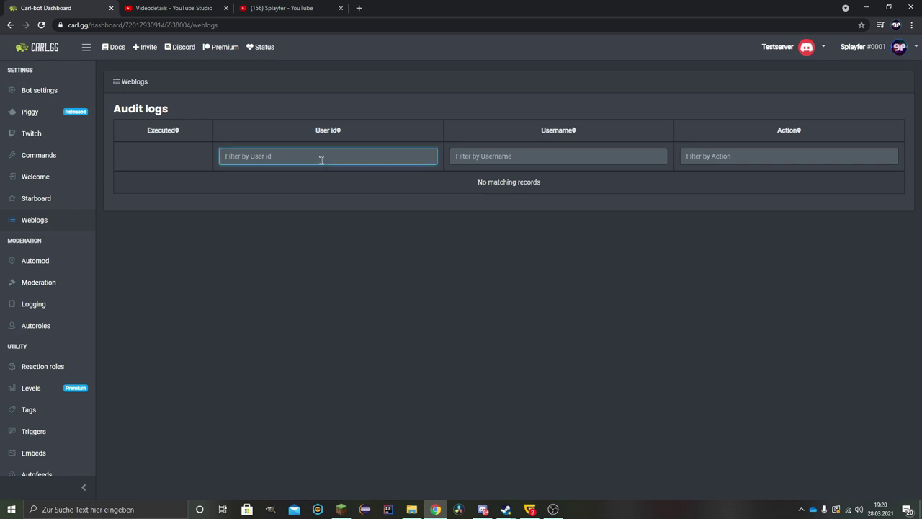
{"action": "left_click", "coordinate": [491, 156]}
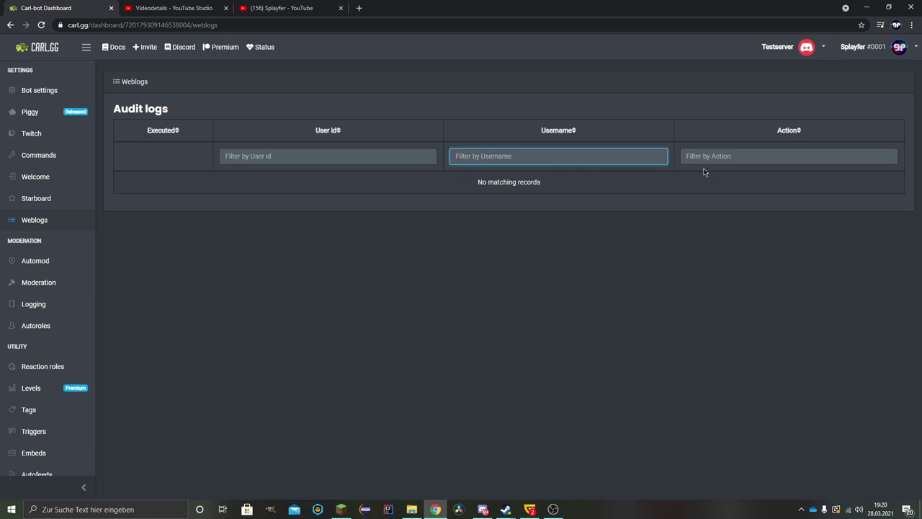
{"action": "left_click", "coordinate": [483, 509]}
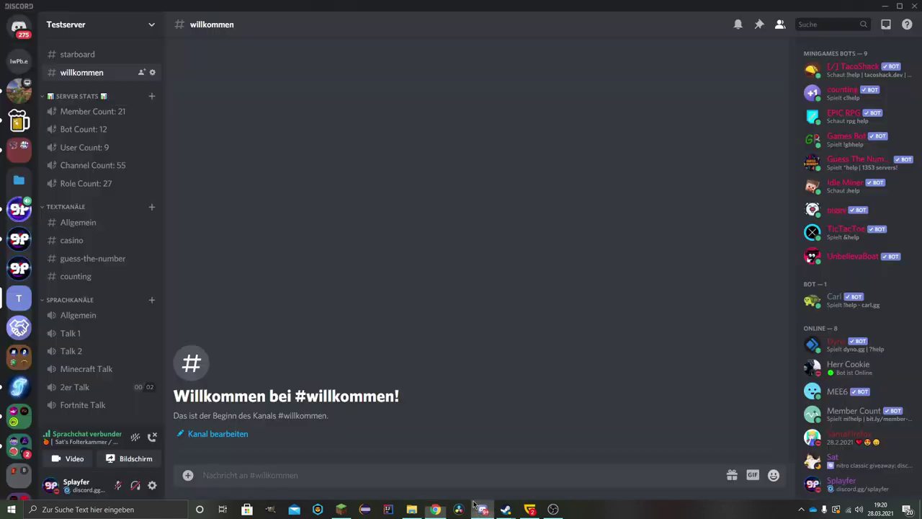
{"action": "left_click", "coordinate": [108, 31]}
{"action": "left_click", "coordinate": [87, 91]}
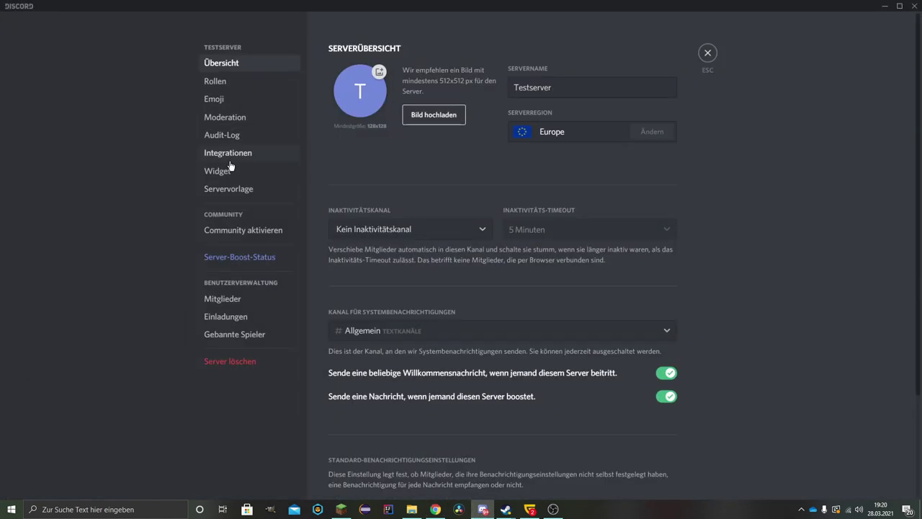
{"action": "left_click", "coordinate": [225, 137]}
{"action": "scroll", "coordinate": [598, 222], "scroll_direction": "down", "scroll_amount": 3}
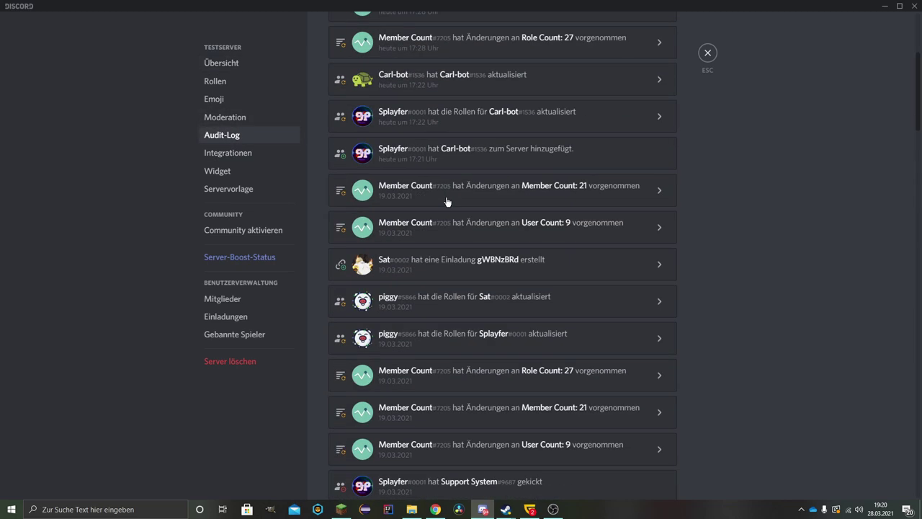
{"action": "scroll", "coordinate": [449, 202], "scroll_direction": "up", "scroll_amount": 3}
{"action": "scroll", "coordinate": [438, 160], "scroll_direction": "down", "scroll_amount": 2}
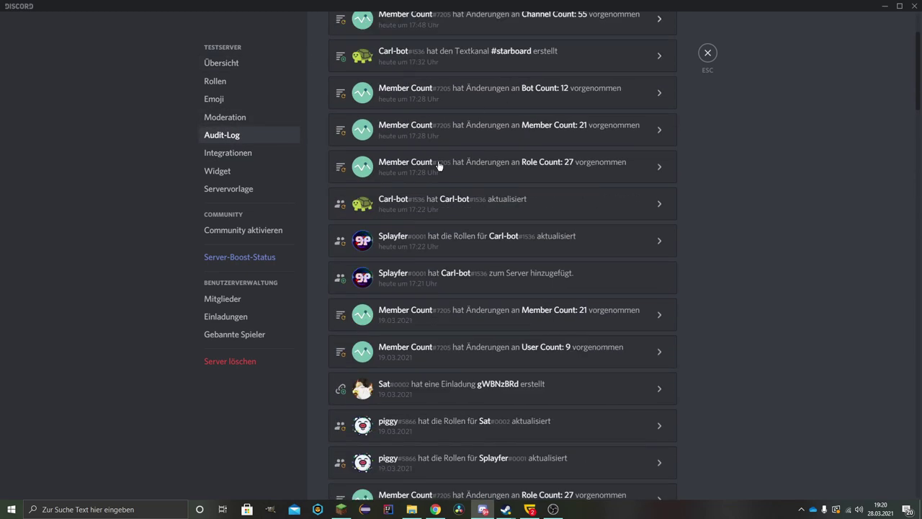
{"action": "scroll", "coordinate": [519, 214], "scroll_direction": "up", "scroll_amount": 2}
Browse the action types available for filtering the server's audit log
{"action": "scroll", "coordinate": [534, 274], "scroll_direction": "down", "scroll_amount": 10}
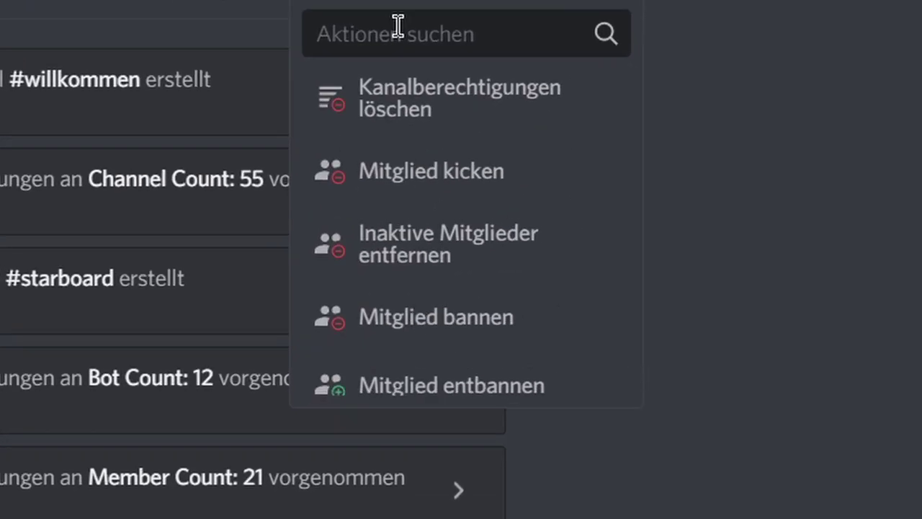
{"action": "scroll", "coordinate": [528, 251], "scroll_direction": "up", "scroll_amount": 6}
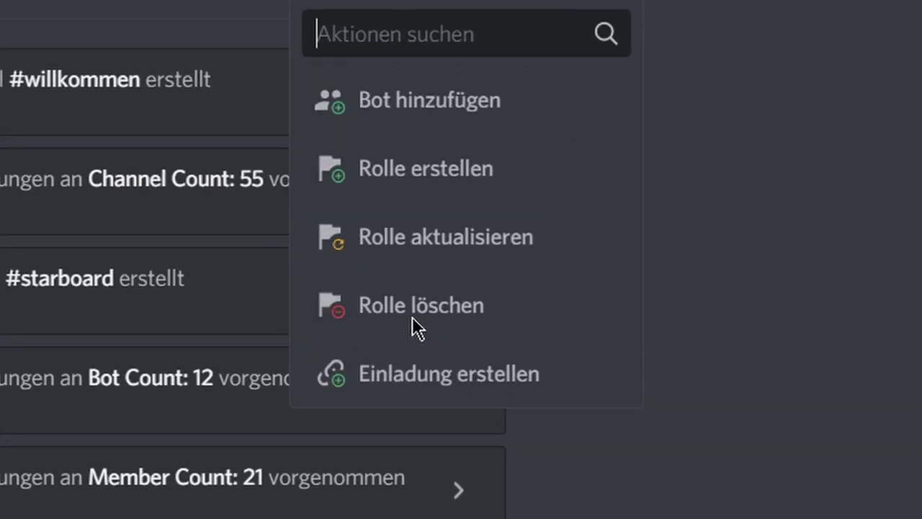
{"action": "scroll", "coordinate": [416, 317], "scroll_direction": "down", "scroll_amount": 5}
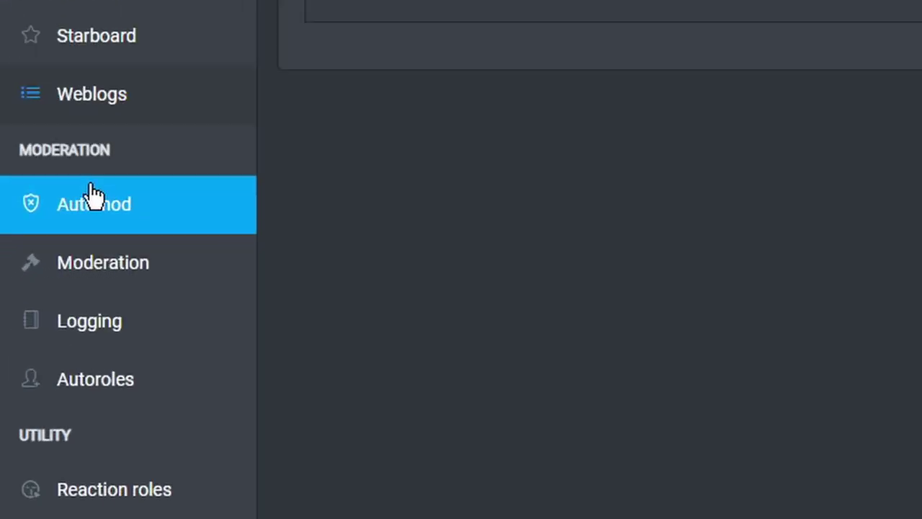
Disable the entire Automod command category and enable it again
{"action": "left_click", "coordinate": [35, 258]}
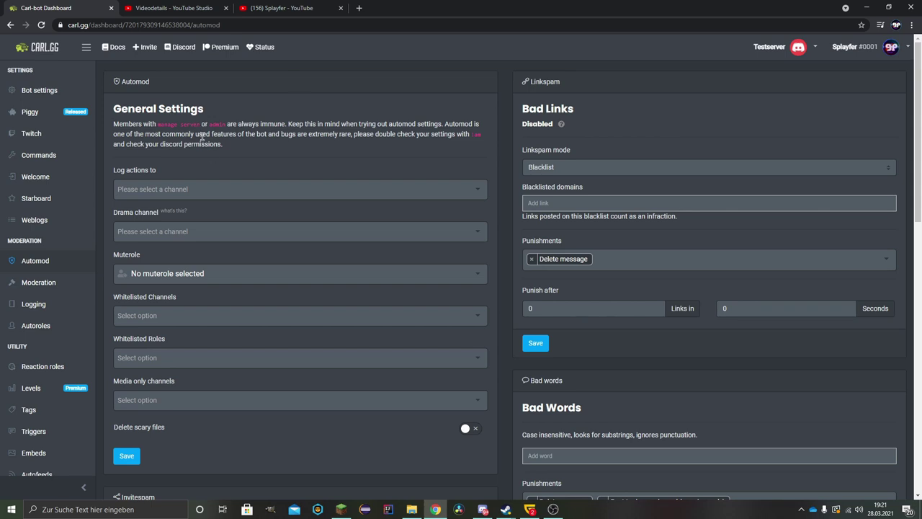
{"action": "left_click", "coordinate": [43, 163]}
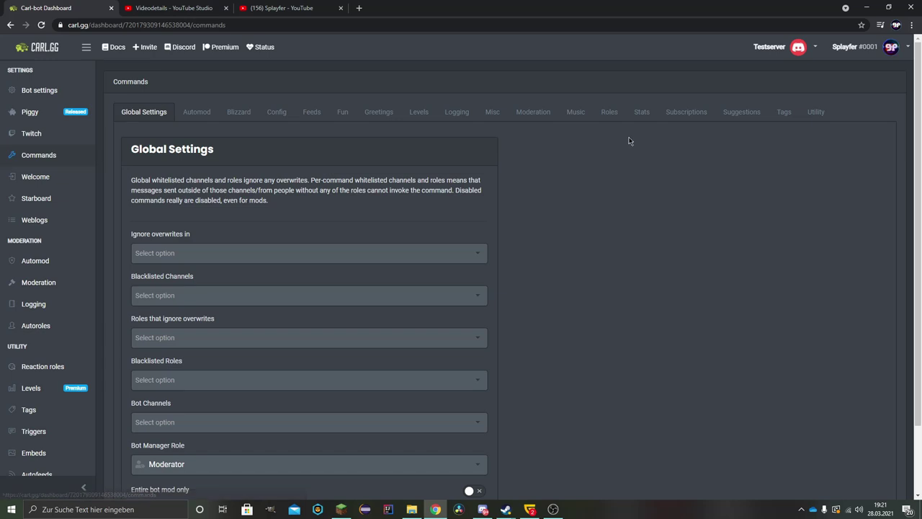
{"action": "left_click", "coordinate": [198, 113]}
{"action": "scroll", "coordinate": [404, 291], "scroll_direction": "down", "scroll_amount": 1}
{"action": "scroll", "coordinate": [404, 291], "scroll_direction": "up", "scroll_amount": 1}
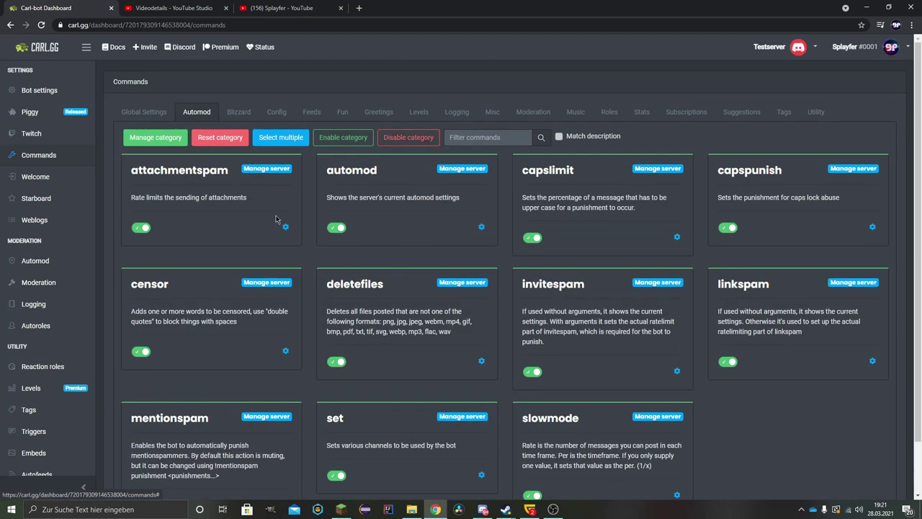
{"action": "left_click", "coordinate": [408, 137]}
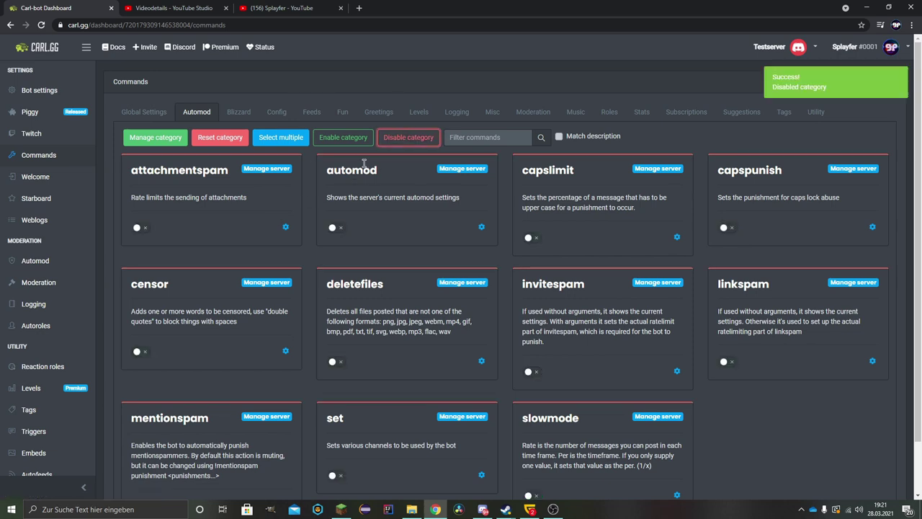
{"action": "left_click", "coordinate": [343, 137]}
Return to the Automod settings and view the channels offered for logging its actions
{"action": "left_click", "coordinate": [34, 260]}
{"action": "left_click", "coordinate": [181, 166]}
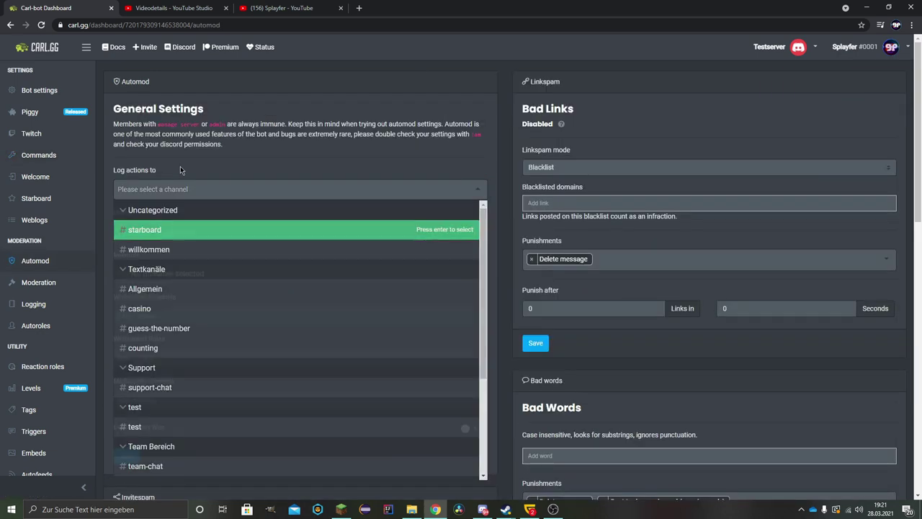
{"action": "left_click", "coordinate": [304, 162]}
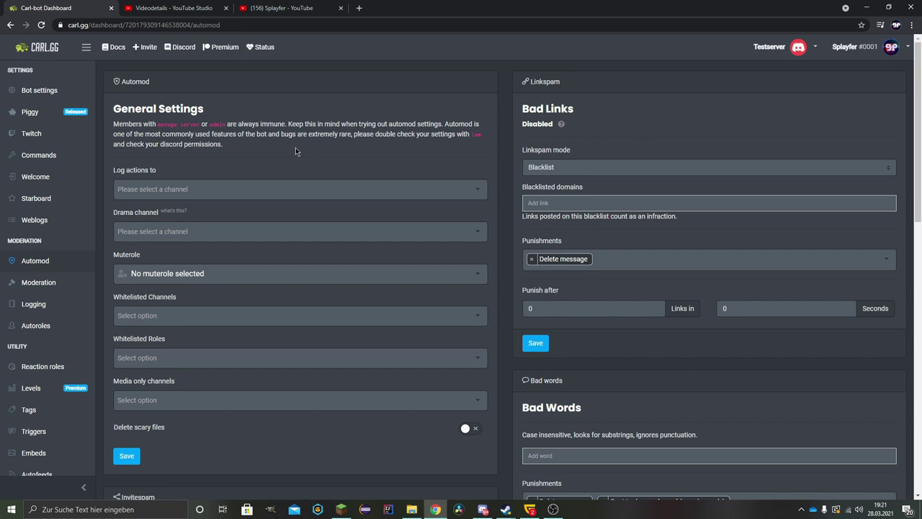
Set the automod mute role to Rolle 1 and save the general settings
{"action": "scroll", "coordinate": [203, 272], "scroll_direction": "down", "scroll_amount": 1}
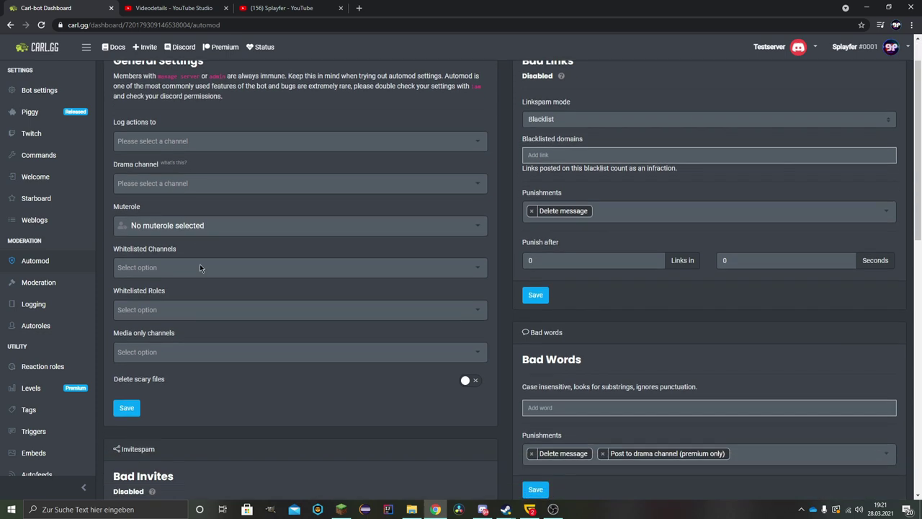
{"action": "left_click", "coordinate": [216, 227]}
{"action": "scroll", "coordinate": [225, 311], "scroll_direction": "down", "scroll_amount": 6}
{"action": "scroll", "coordinate": [216, 306], "scroll_direction": "up", "scroll_amount": 5}
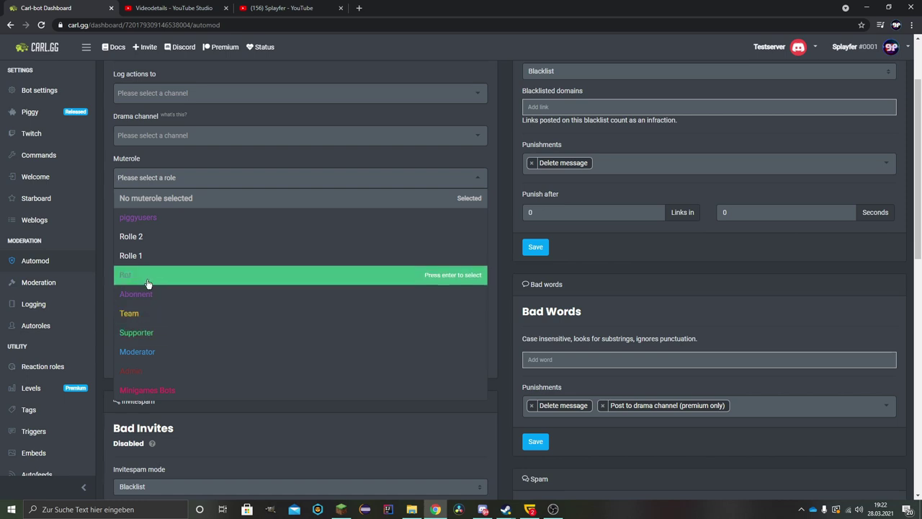
{"action": "left_click", "coordinate": [147, 256]}
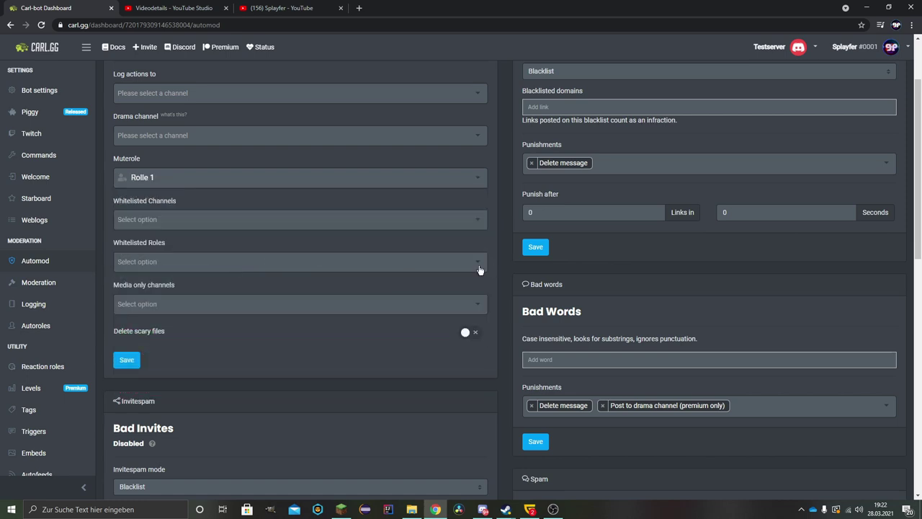
{"action": "left_click", "coordinate": [117, 362]}
{"action": "scroll", "coordinate": [181, 294], "scroll_direction": "down", "scroll_amount": 3}
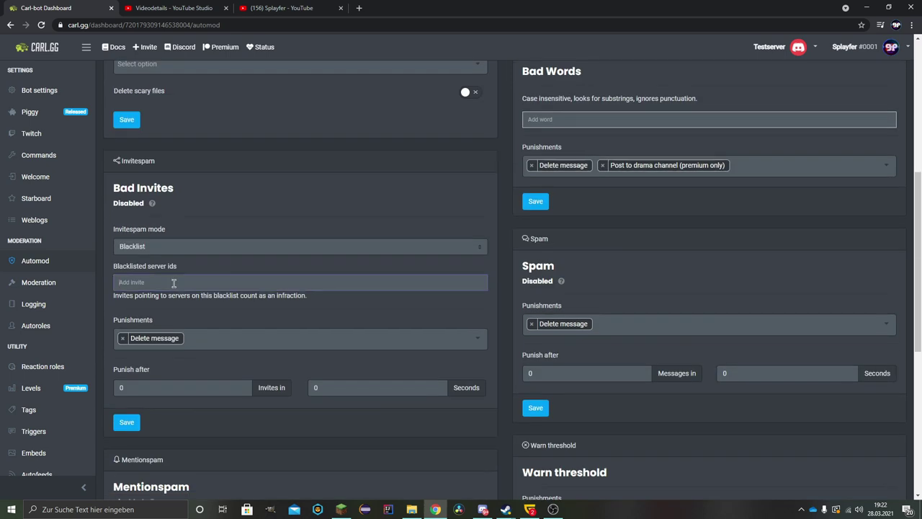
Set the Invitespam mode of the Bad Invites section to Whitelist
{"action": "left_click", "coordinate": [170, 245]}
{"action": "left_click", "coordinate": [180, 245]}
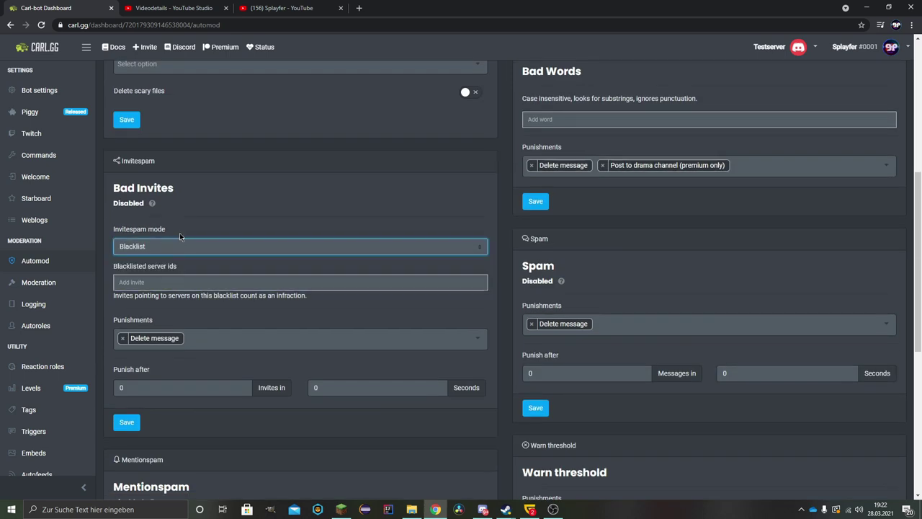
{"action": "left_click", "coordinate": [180, 245]}
{"action": "left_click", "coordinate": [168, 268]}
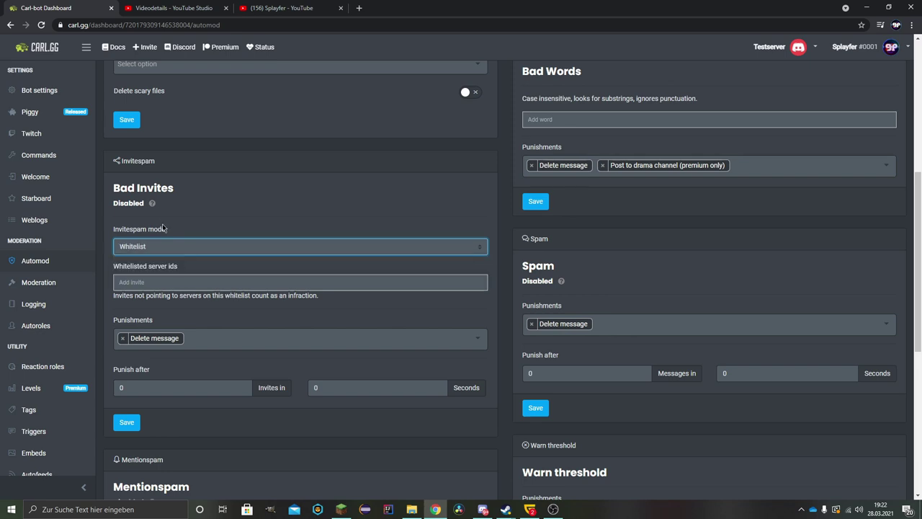
Review the Bad Links, Bad Words, Spam and Mentionspam sections of the automod settings
{"action": "scroll", "coordinate": [587, 403], "scroll_direction": "up", "scroll_amount": 2}
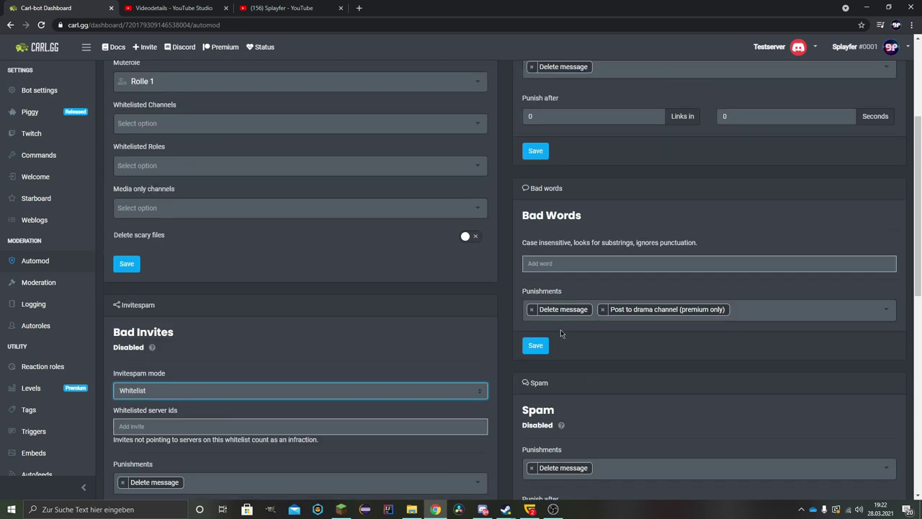
{"action": "scroll", "coordinate": [585, 394], "scroll_direction": "up", "scroll_amount": 3}
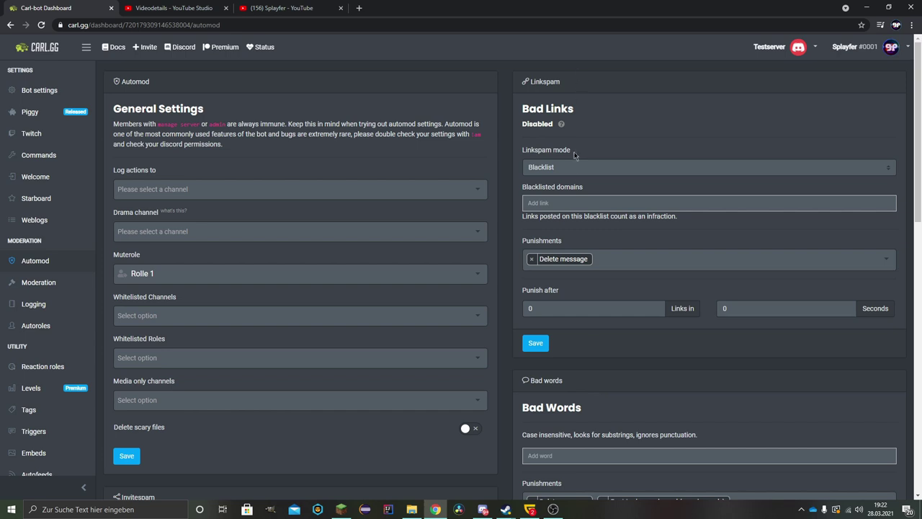
{"action": "scroll", "coordinate": [569, 150], "scroll_direction": "down", "scroll_amount": 12}
{"action": "left_click_drag", "start_coordinate": [113, 300], "coordinate": [190, 300]}
{"action": "left_click", "coordinate": [164, 295]}
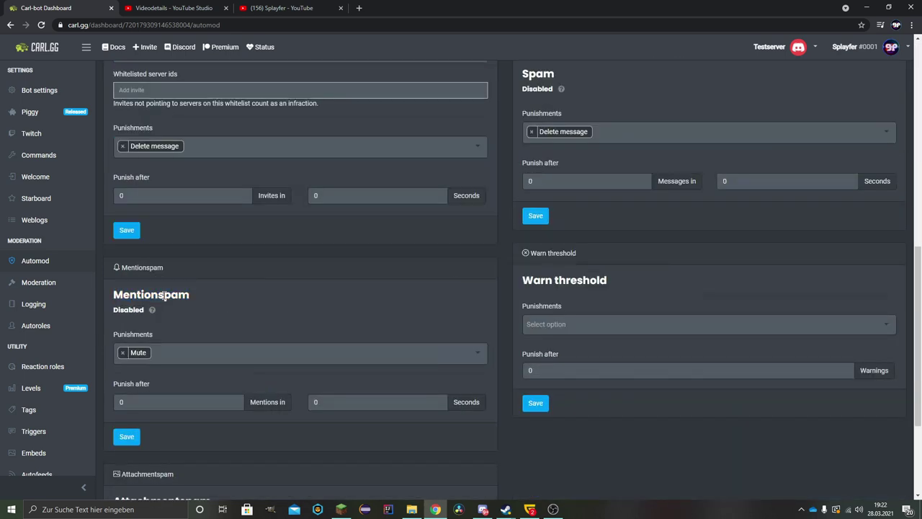
{"action": "scroll", "coordinate": [164, 295], "scroll_direction": "down", "scroll_amount": 3}
Switch to Discord, leave the server settings and post a message in #willkommen that mentions your own account many times in a row
{"action": "left_click", "coordinate": [482, 509]}
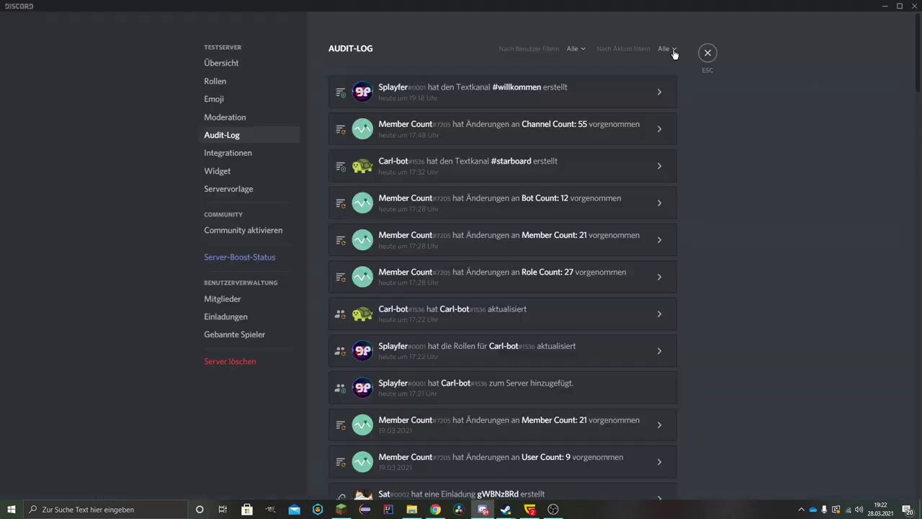
{"action": "left_click", "coordinate": [705, 52]}
{"action": "type", "text": "@"}
{"action": "type", "text": "Splayfer @Splayfer @Splayfer @Splayfer @Splayfer @Splayfer @Splayfer @Splayfer @Splayfer @Splayfer @Splayfer @Splayfer @Splayfer"}
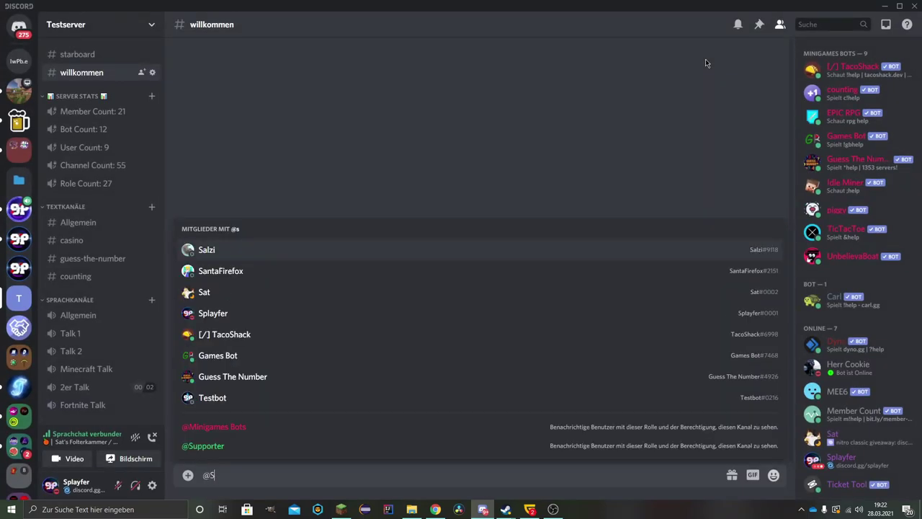
{"action": "key", "text": "Return"}
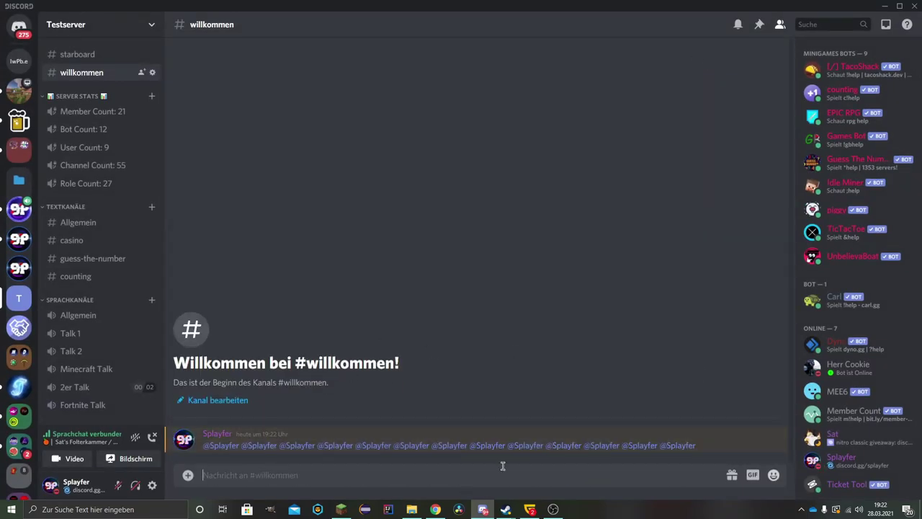
Return to the Carl-bot dashboard's Moderation settings, set the modlogs channel to team-chat and save
{"action": "left_click", "coordinate": [435, 508]}
{"action": "left_click", "coordinate": [41, 229]}
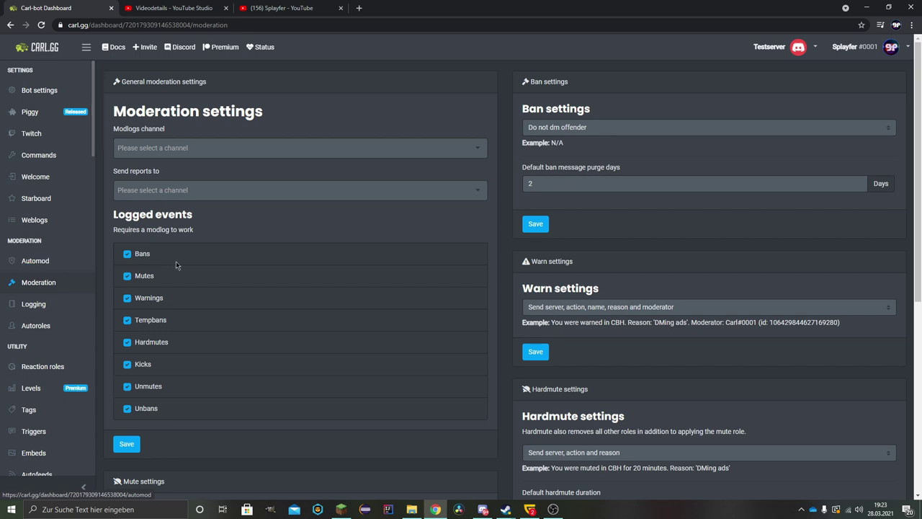
{"action": "scroll", "coordinate": [175, 261], "scroll_direction": "down", "scroll_amount": 3}
{"action": "scroll", "coordinate": [161, 306], "scroll_direction": "up", "scroll_amount": 3}
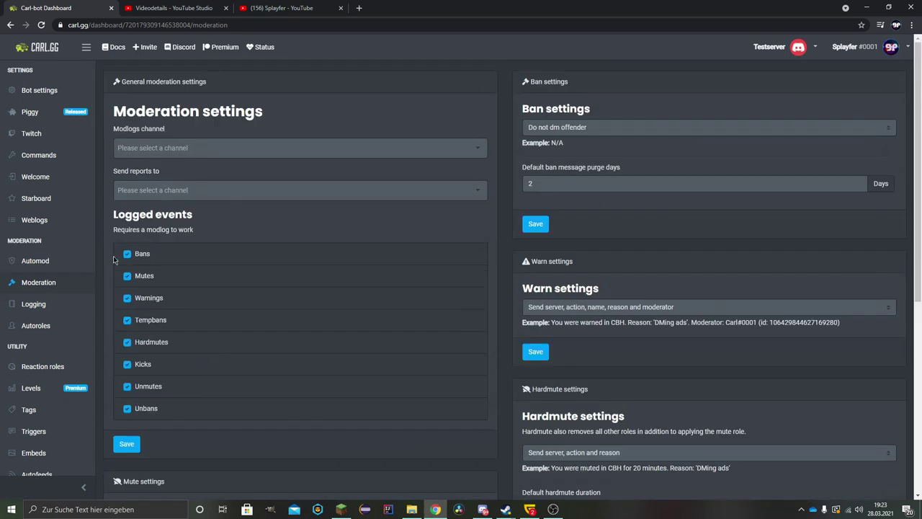
{"action": "left_click", "coordinate": [133, 444]}
{"action": "left_click", "coordinate": [325, 409]}
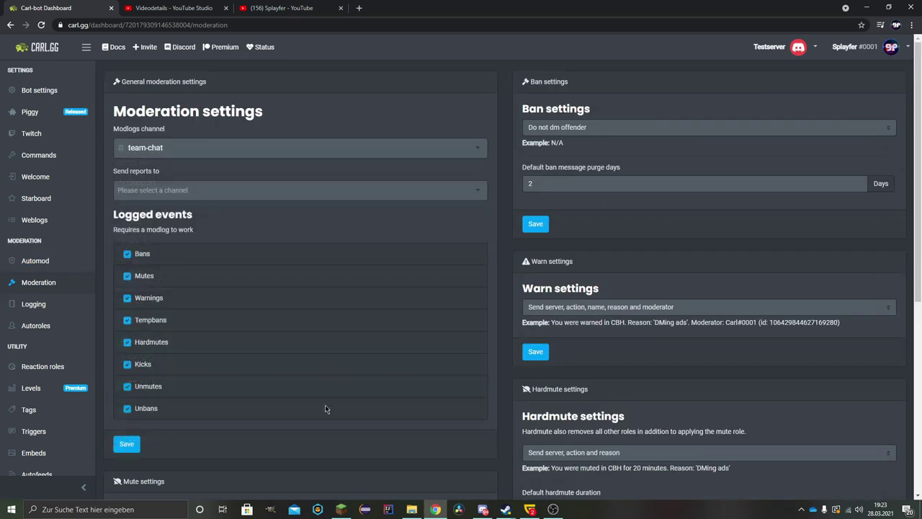
{"action": "left_click", "coordinate": [137, 442]}
{"action": "scroll", "coordinate": [180, 432], "scroll_direction": "down", "scroll_amount": 3}
Switch to Discord and ban a test member with the /ban command in #willkommen
{"action": "left_click", "coordinate": [483, 509]}
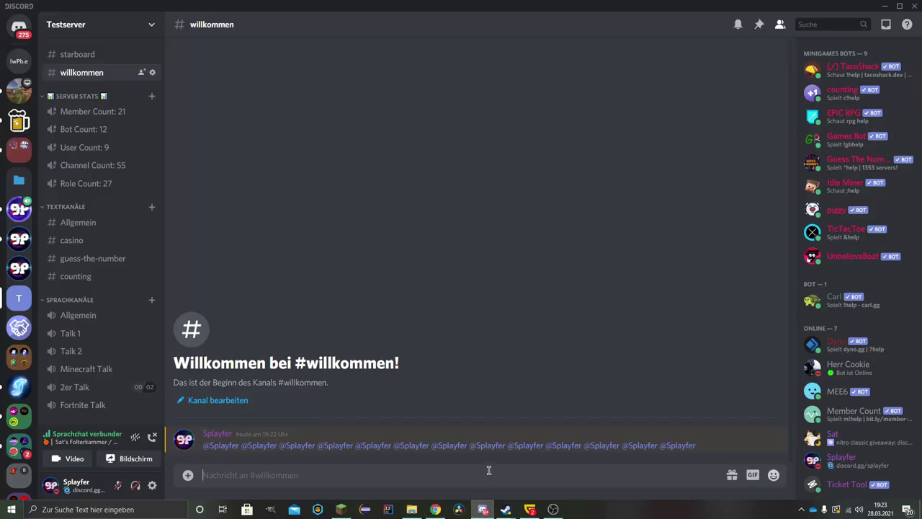
{"action": "type", "text": "/ban"}
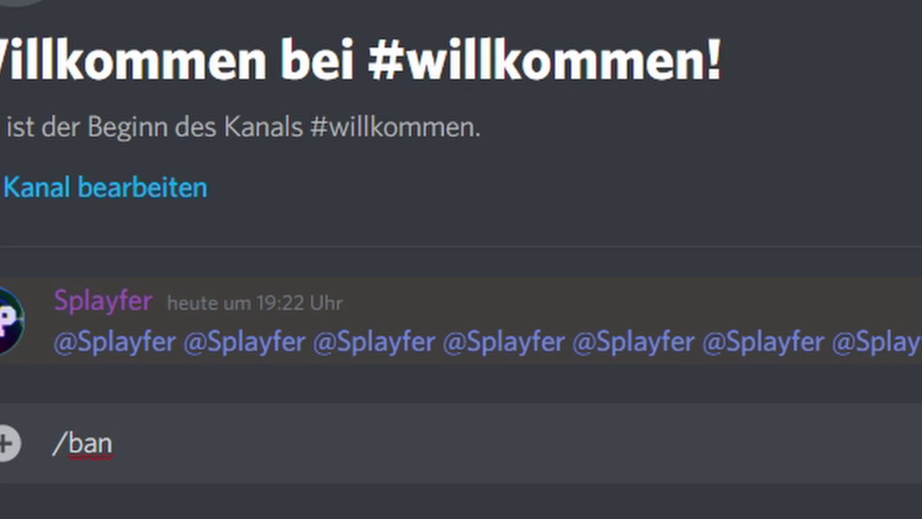
{"action": "type", "text": " @Sat"}
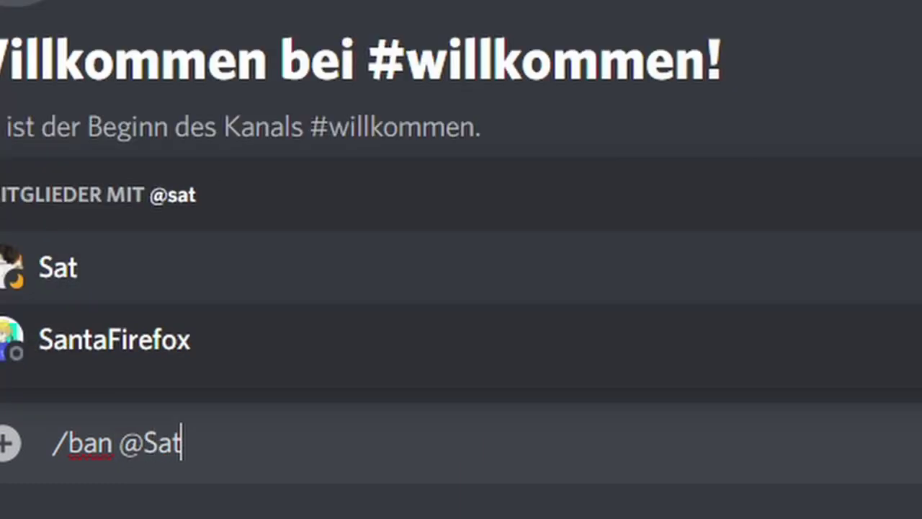
{"action": "key", "text": "Return"}
{"action": "key", "text": "Return"}
Examine the replies that Carl-bot and UnbelievaBoat posted to the ban command
{"action": "left_click_drag", "start_coordinate": [309, 274], "coordinate": [367, 273]}
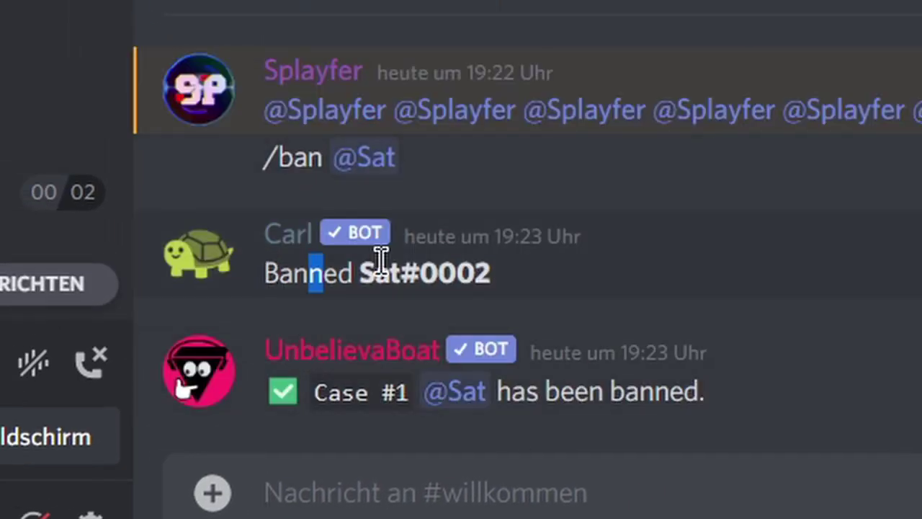
{"action": "left_click_drag", "start_coordinate": [274, 278], "coordinate": [498, 289]}
{"action": "left_click", "coordinate": [498, 288]}
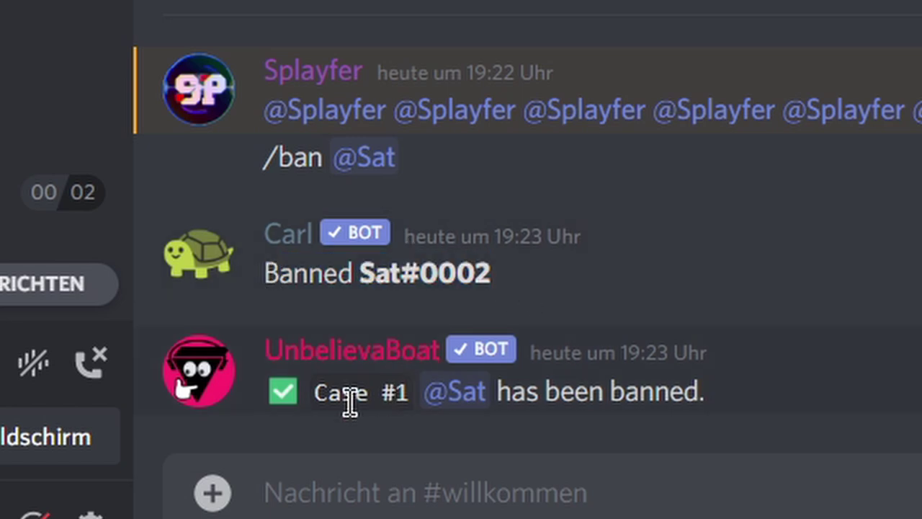
{"action": "left_click_drag", "start_coordinate": [349, 403], "coordinate": [753, 406]}
{"action": "left_click", "coordinate": [624, 395]}
{"action": "left_click_drag", "start_coordinate": [257, 323], "coordinate": [735, 333]}
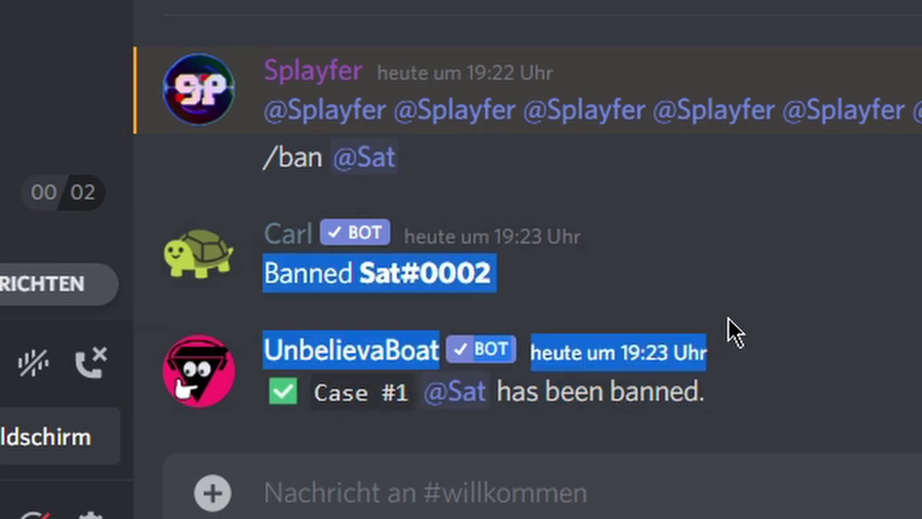
{"action": "left_click", "coordinate": [347, 282]}
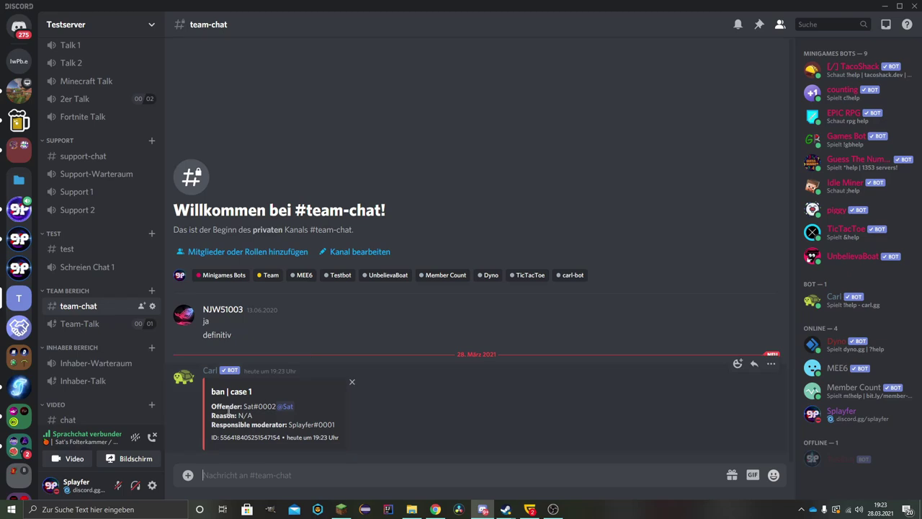
Read the offender, reason and responsible moderator in the ban log entry in #team-chat
{"action": "left_click_drag", "start_coordinate": [229, 409], "coordinate": [278, 403]}
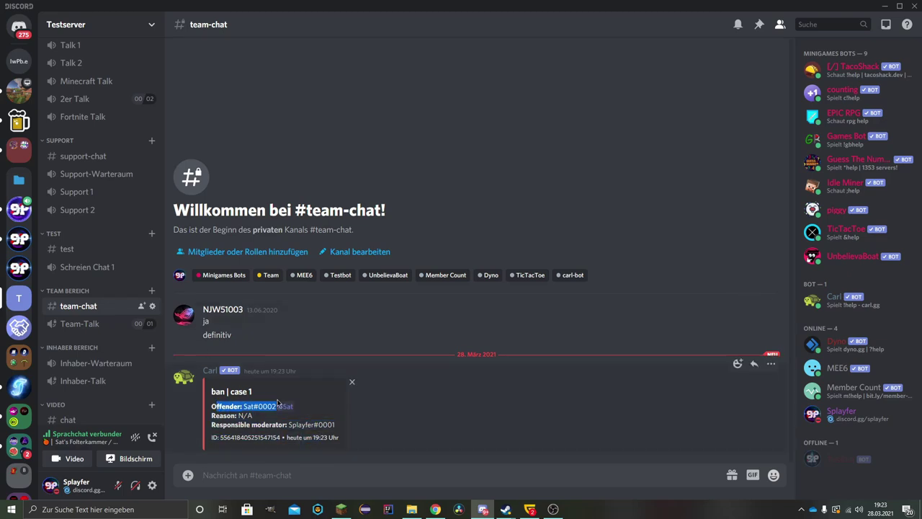
{"action": "left_click", "coordinate": [278, 403]}
{"action": "left_click_drag", "start_coordinate": [211, 416], "coordinate": [345, 430]}
{"action": "left_click", "coordinate": [306, 425]}
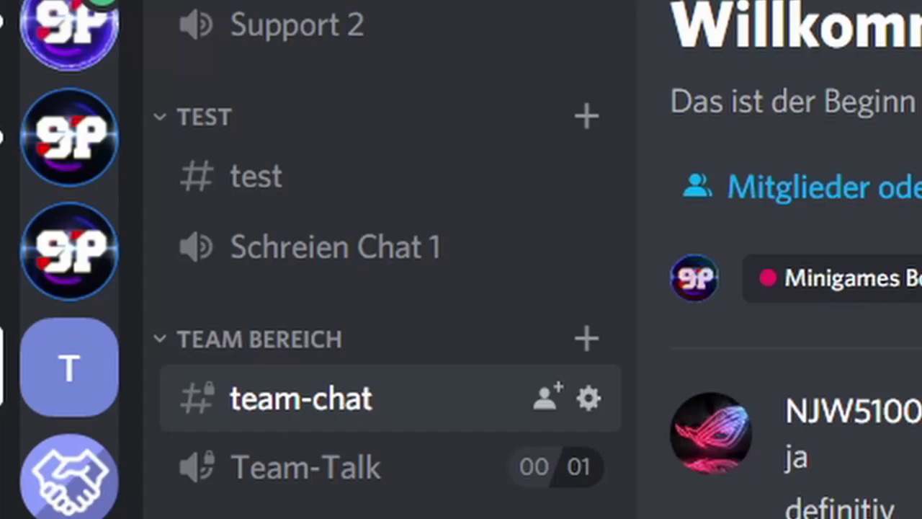
Create a non-private category named Log Channel on the Testserver
{"action": "scroll", "coordinate": [121, 177], "scroll_direction": "up", "scroll_amount": 10}
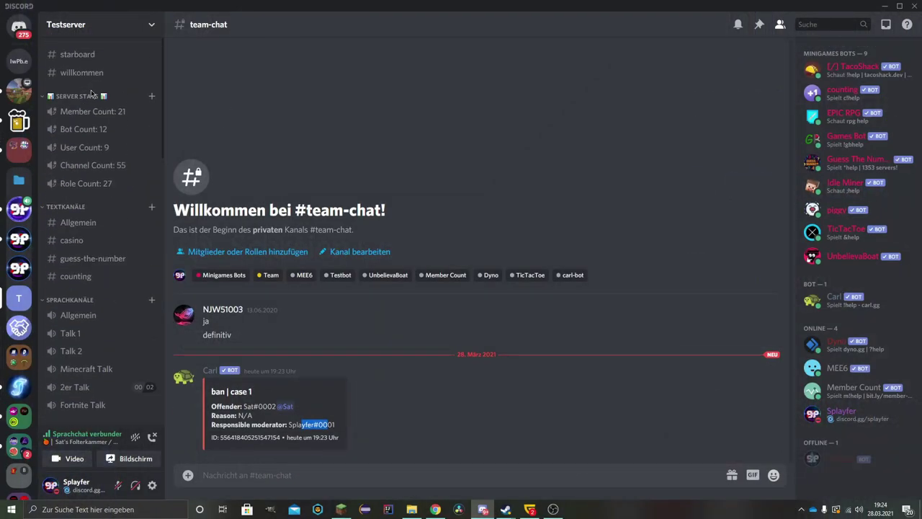
{"action": "left_click", "coordinate": [117, 25]}
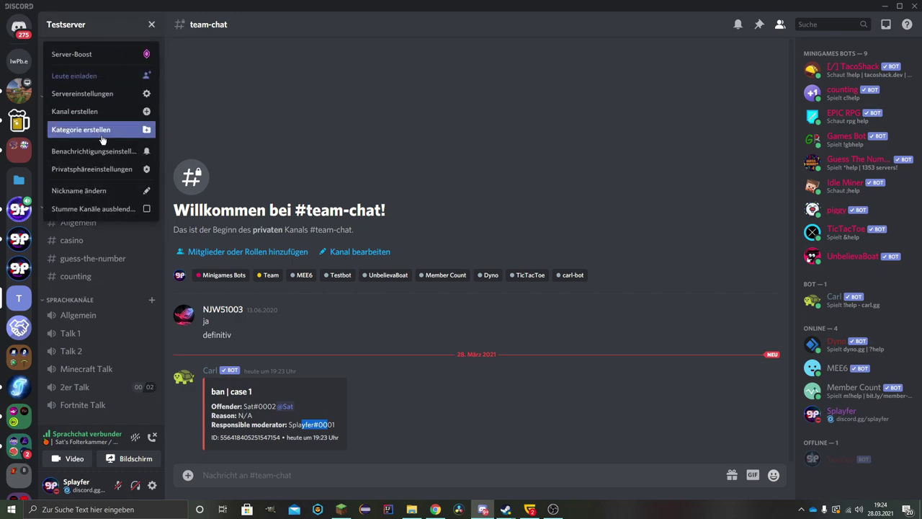
{"action": "left_click", "coordinate": [102, 129]}
{"action": "type", "text": "Log Chann"}
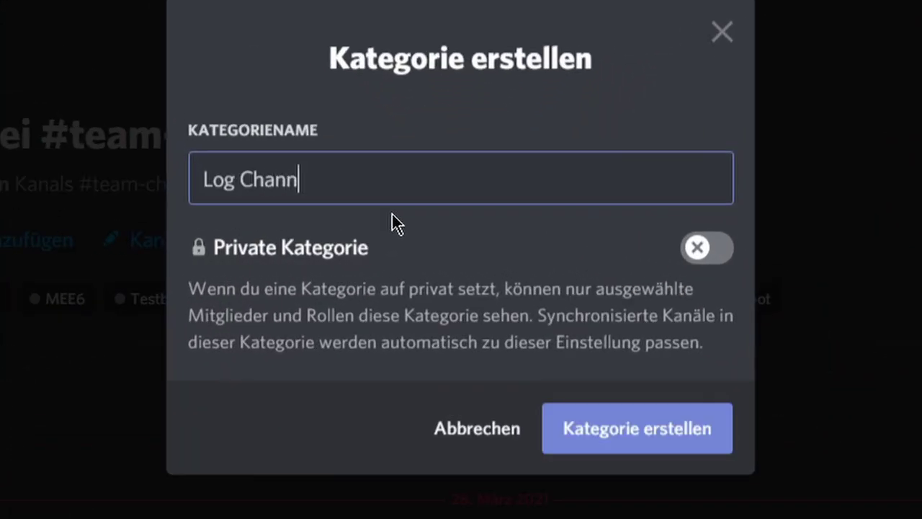
{"action": "type", "text": "el"}
{"action": "key", "text": "Return"}
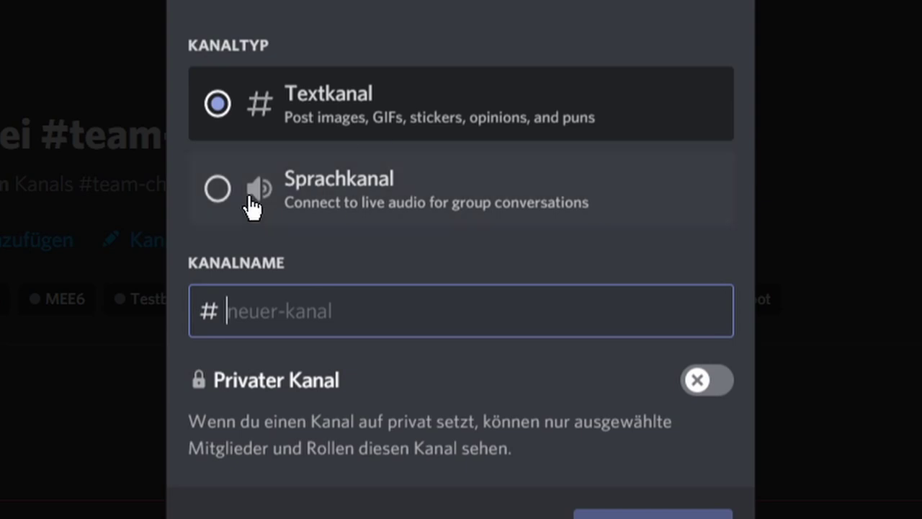
Create the text channels member, server, message and voice in the Log Channel category
{"action": "type", "text": "member"}
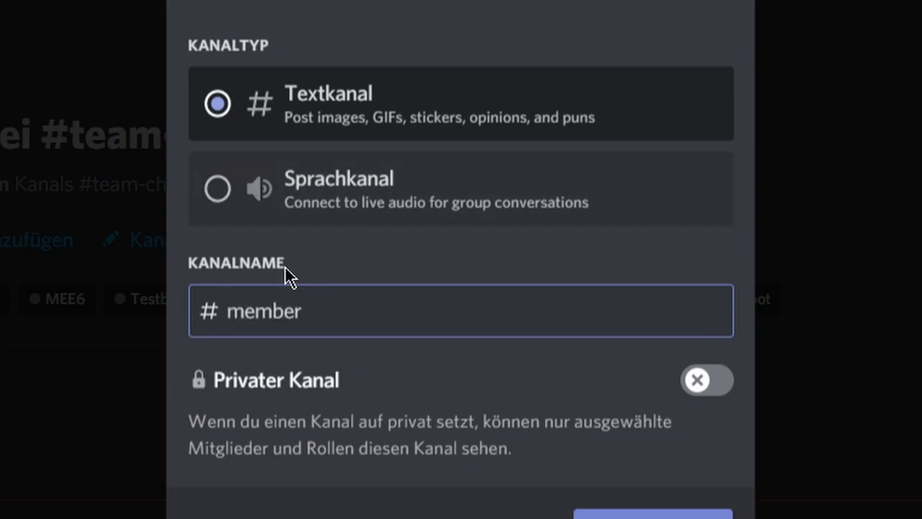
{"action": "key", "text": "ctrl+BackSpace"}
{"action": "type", "text": "serer"}
{"action": "key", "text": "BackSpace"}
{"action": "key", "text": "BackSpace"}
{"action": "type", "text": "ver"}
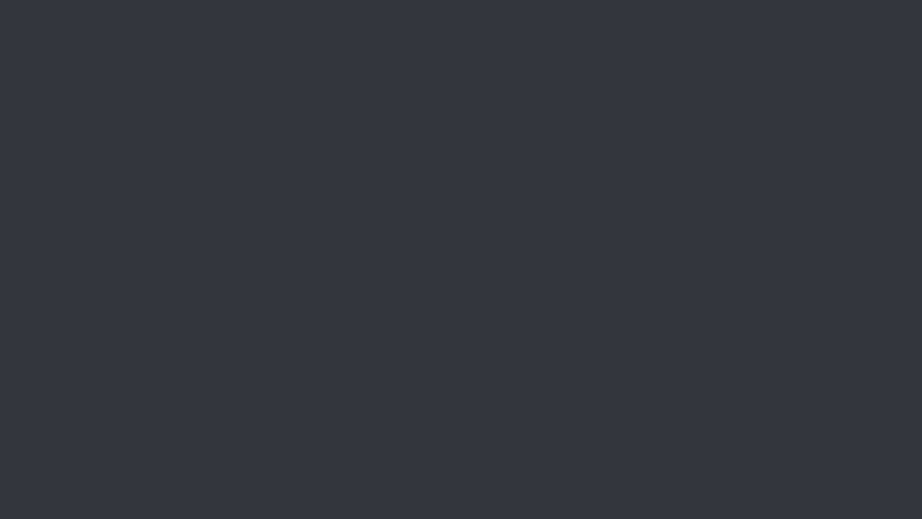
{"action": "type", "text": "g"}
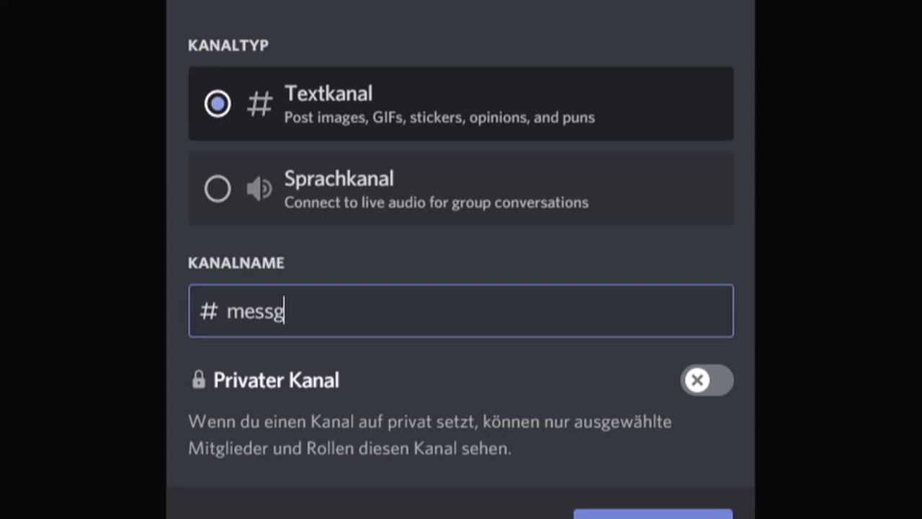
{"action": "key", "text": "BackSpace"}
{"action": "type", "text": "age"}
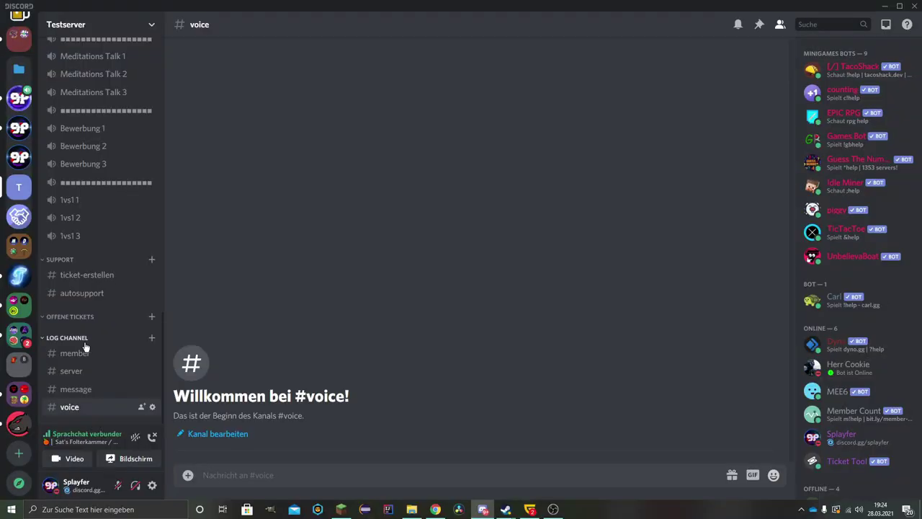
Collapse and expand the Log Channel category, and view its member and message channels
{"action": "left_click", "coordinate": [85, 338]}
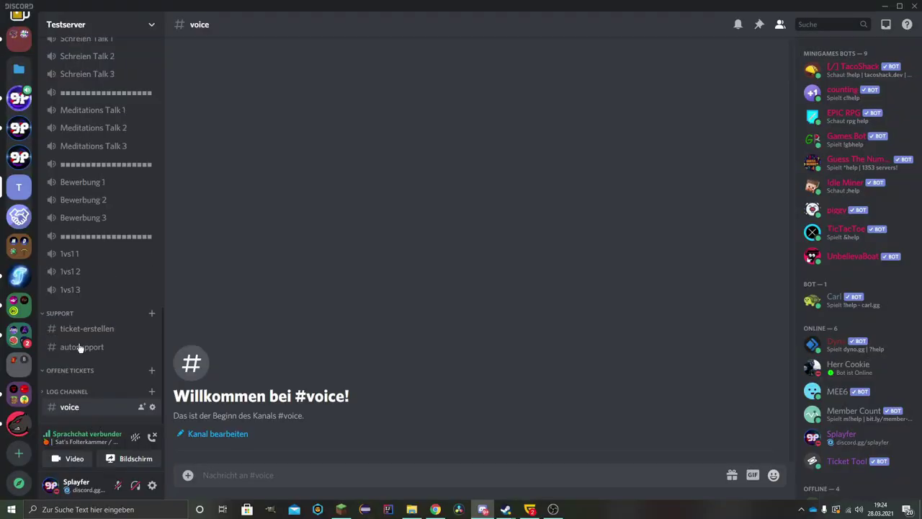
{"action": "left_click", "coordinate": [64, 388]}
{"action": "left_click", "coordinate": [81, 352]}
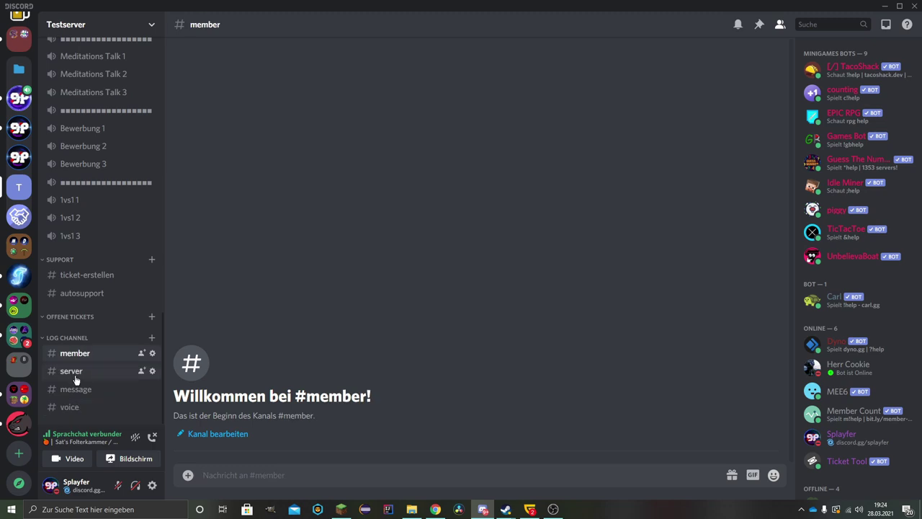
{"action": "left_click", "coordinate": [74, 388]}
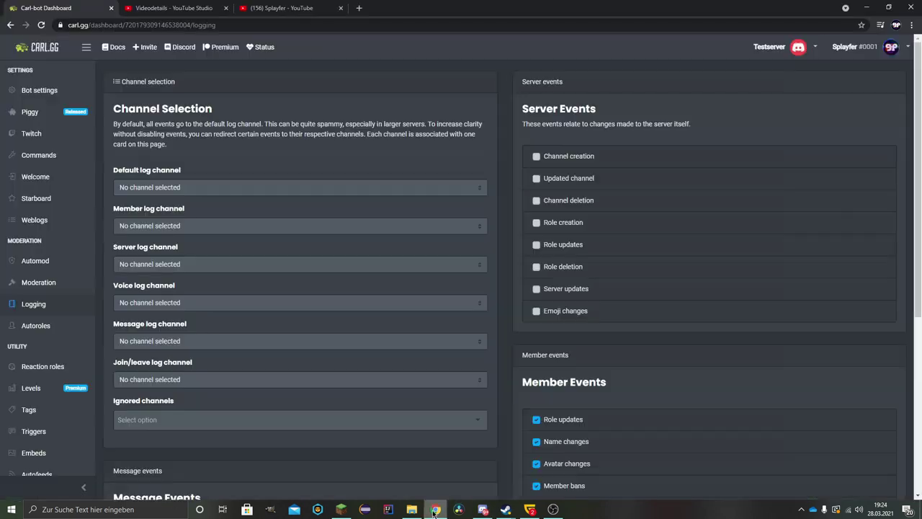
Switch to the dashboard's Logging settings and choose #team-chat as the default log channel
{"action": "left_click", "coordinate": [435, 509]}
{"action": "left_click", "coordinate": [155, 169]}
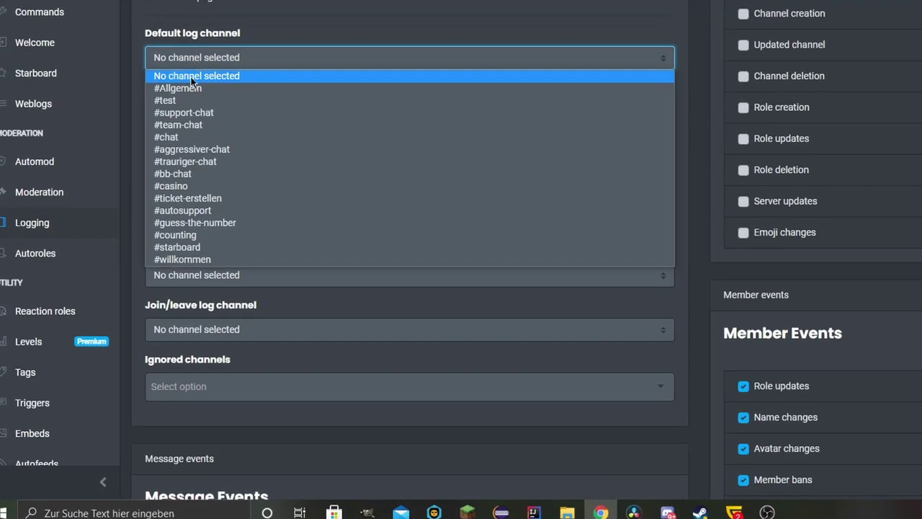
{"action": "left_click", "coordinate": [172, 126]}
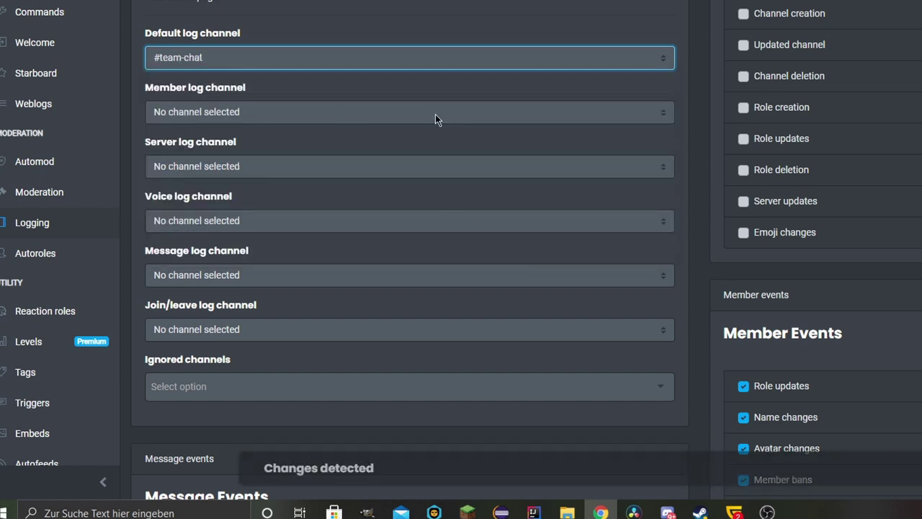
Set the member log channel to #member, the voice log channel to #voice and the message log channel to #message
{"action": "left_click", "coordinate": [196, 114]}
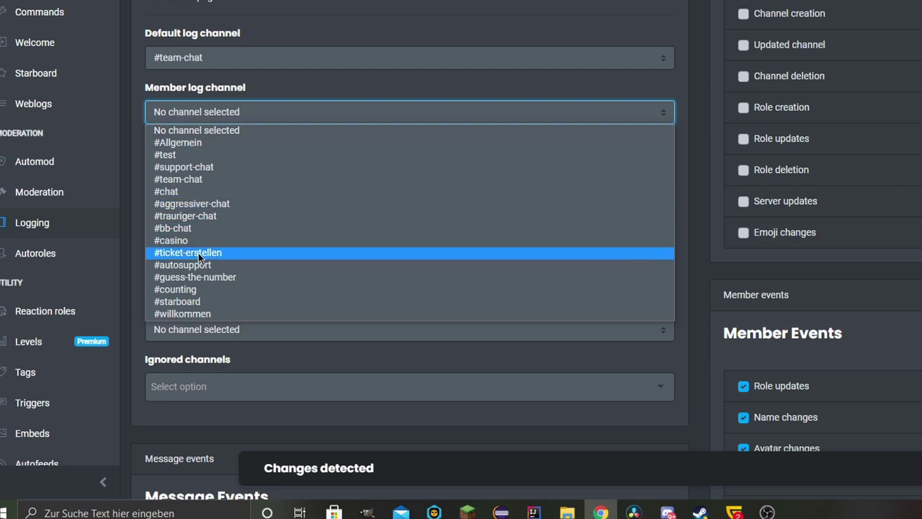
{"action": "left_click", "coordinate": [189, 112]}
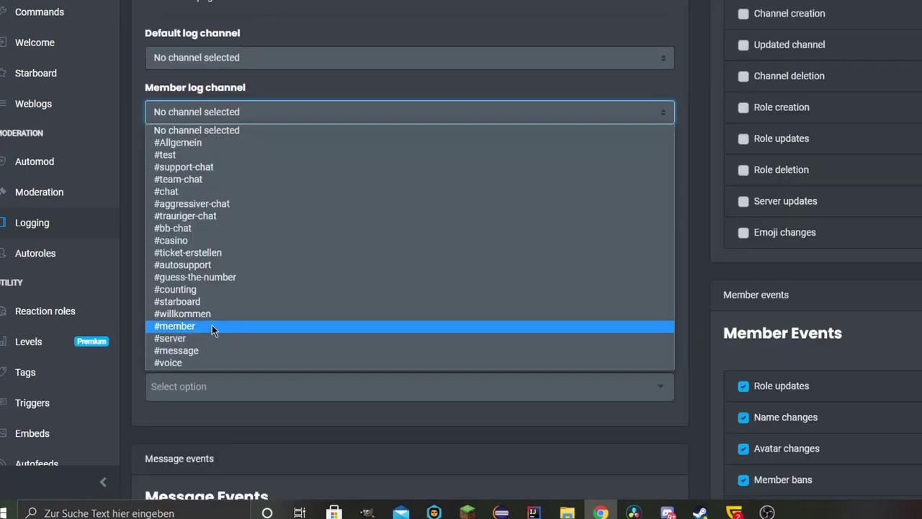
{"action": "left_click", "coordinate": [211, 326]}
{"action": "left_click", "coordinate": [206, 222]}
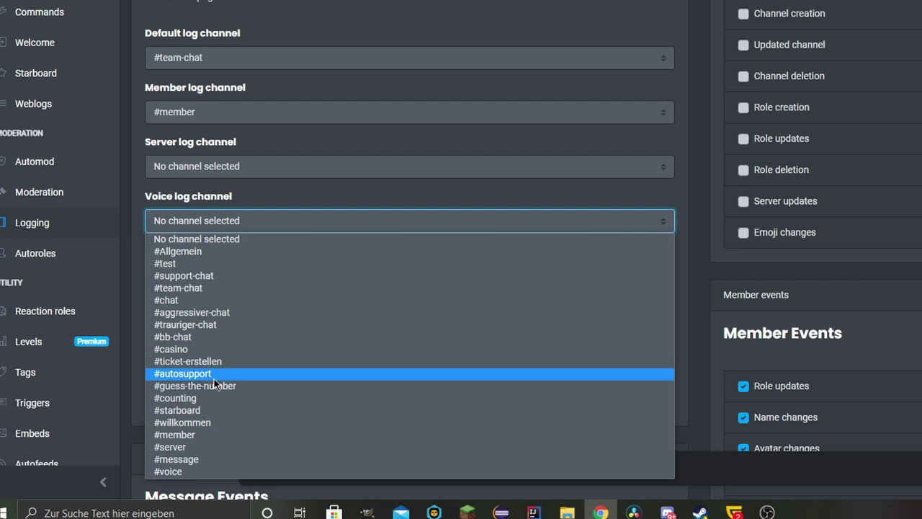
{"action": "left_click", "coordinate": [173, 471]}
{"action": "left_click", "coordinate": [198, 276]}
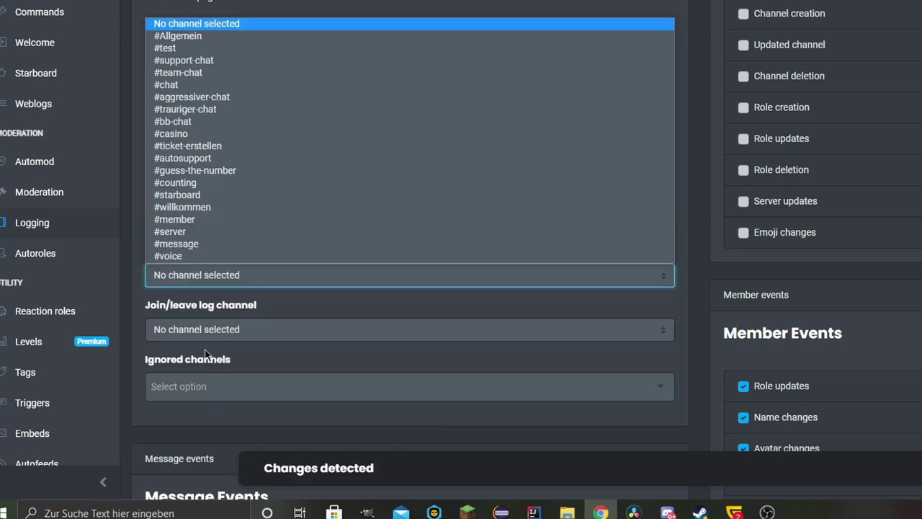
{"action": "left_click", "coordinate": [180, 243]}
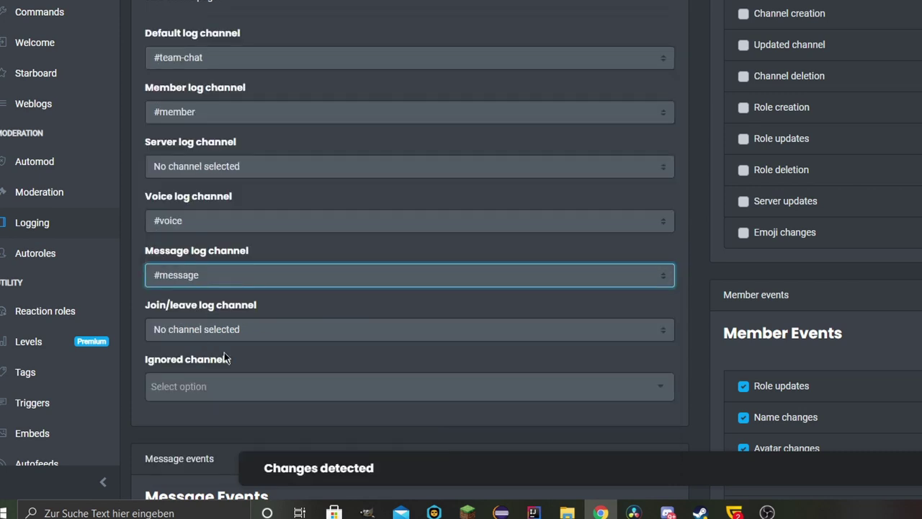
Set the join/leave log channel to #member and add casino to the ignored channels
{"action": "left_click", "coordinate": [196, 327]}
{"action": "left_click", "coordinate": [210, 299]}
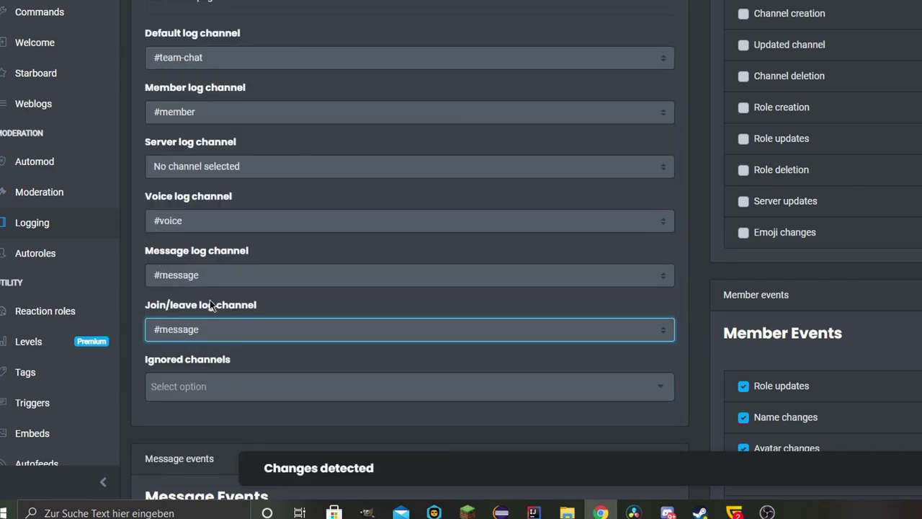
{"action": "left_click", "coordinate": [206, 331]}
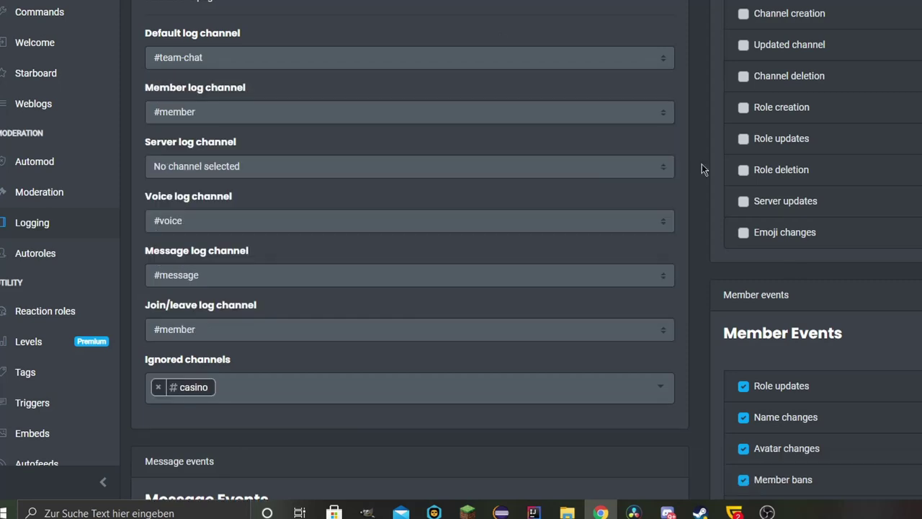
Enable the channel, role, server update and emoji change events under Server Events, plus the purged messages and Discord invites events
{"action": "scroll", "coordinate": [339, 54], "scroll_direction": "down", "scroll_amount": 5}
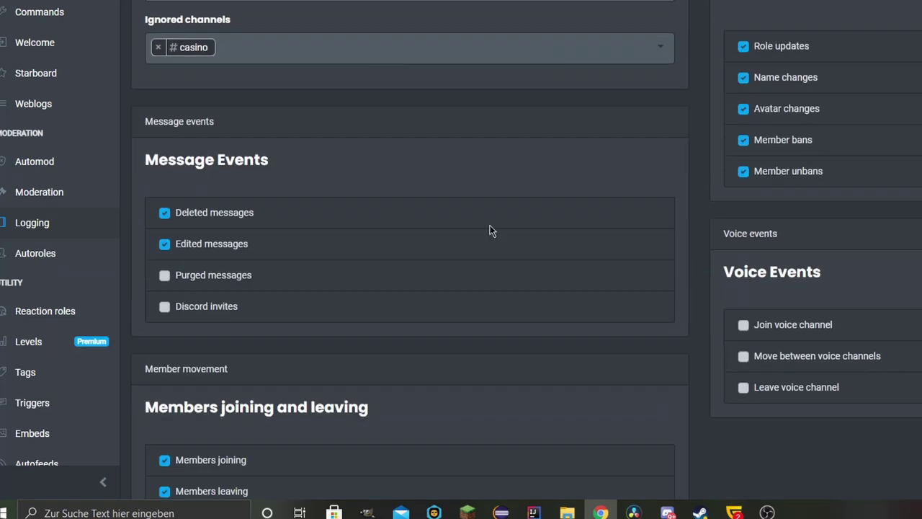
{"action": "scroll", "coordinate": [443, 209], "scroll_direction": "up", "scroll_amount": 5}
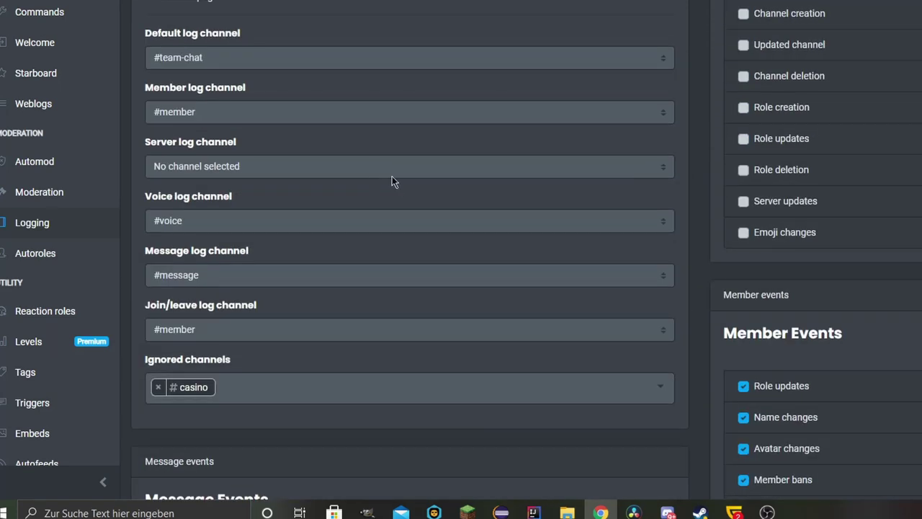
{"action": "left_click", "coordinate": [743, 13]}
{"action": "left_click", "coordinate": [743, 45]}
{"action": "left_click", "coordinate": [744, 76]}
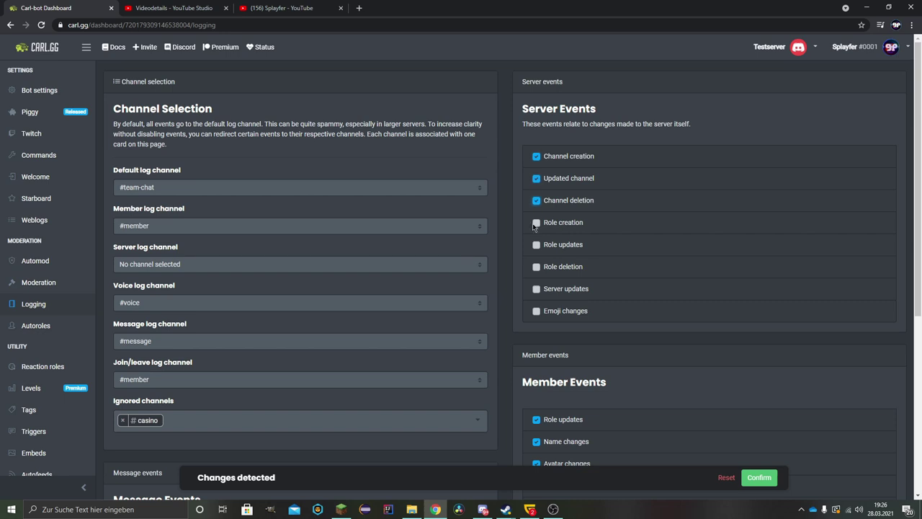
{"action": "left_click", "coordinate": [536, 244]}
{"action": "left_click", "coordinate": [537, 267]}
{"action": "left_click", "coordinate": [537, 288]}
{"action": "left_click", "coordinate": [537, 311]}
{"action": "scroll", "coordinate": [560, 199], "scroll_direction": "down", "scroll_amount": 4}
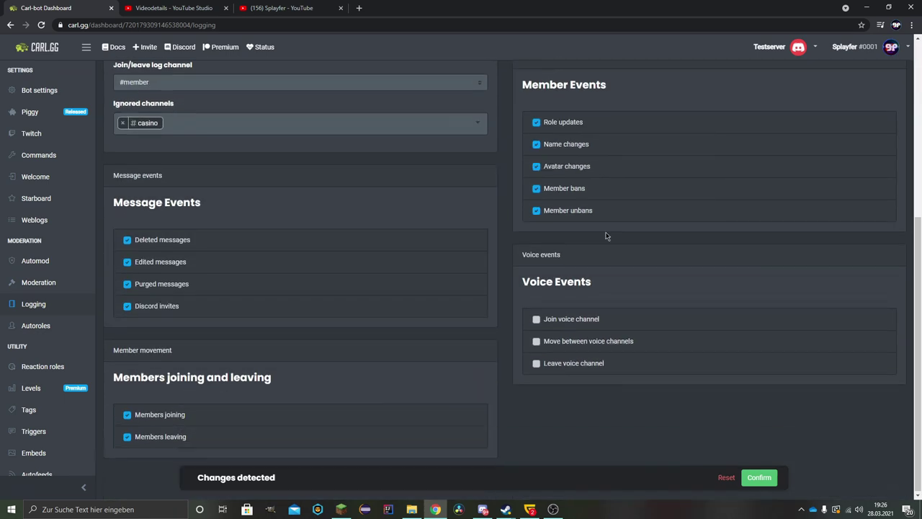
Switch to Discord and examine the Carl-bot Logging entries in the message and voice channels
{"action": "key", "text": "alt+Tab"}
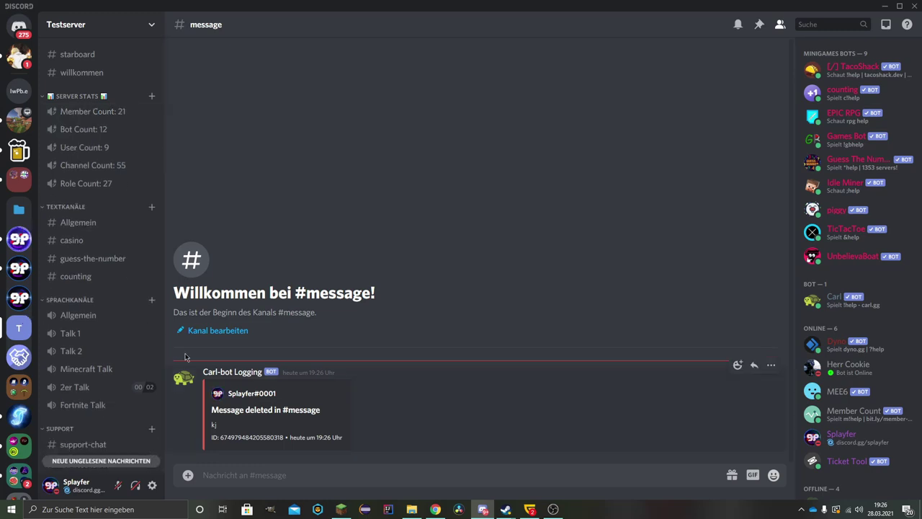
{"action": "scroll", "coordinate": [106, 235], "scroll_direction": "down", "scroll_amount": 10}
{"action": "left_click", "coordinate": [72, 454]}
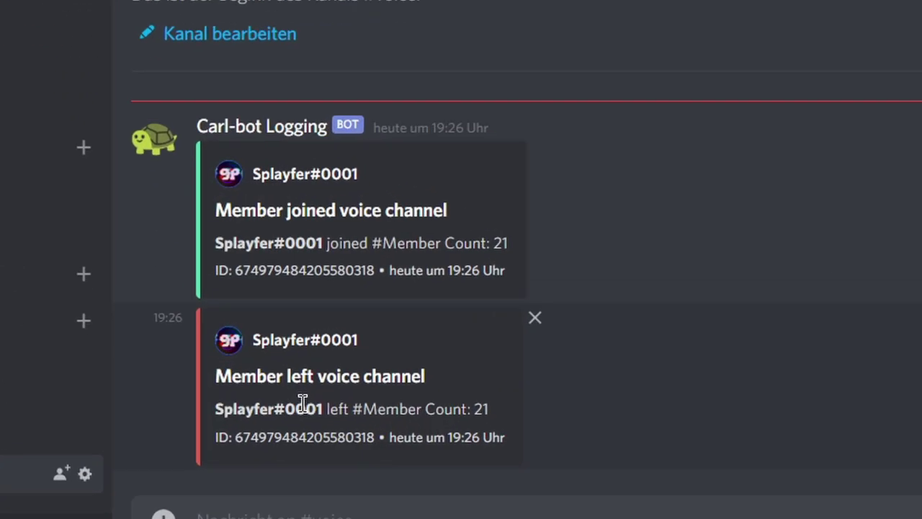
{"action": "left_click_drag", "start_coordinate": [246, 210], "coordinate": [403, 438]}
{"action": "left_click", "coordinate": [341, 400]}
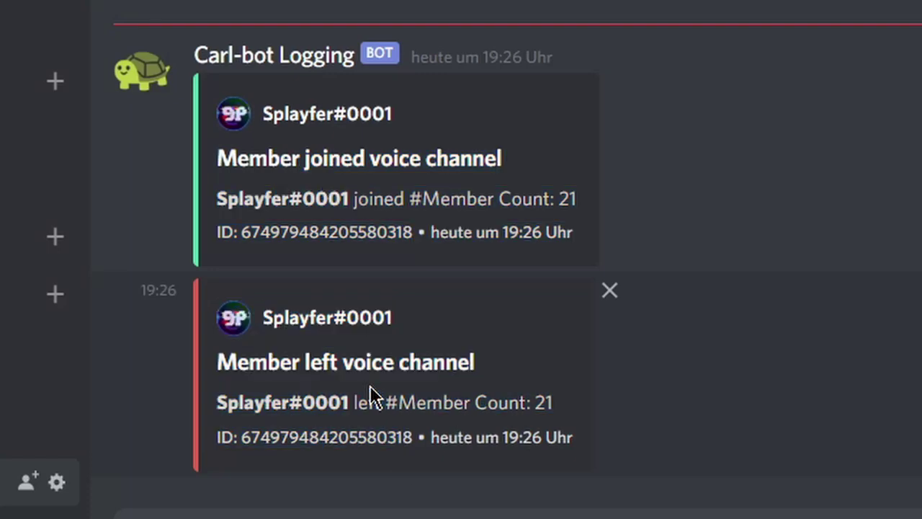
Switch back to the dashboard, open the Autoroles settings and add Abonnent as the role given to new members
{"action": "key", "text": "alt+Tab"}
{"action": "left_click", "coordinate": [50, 327]}
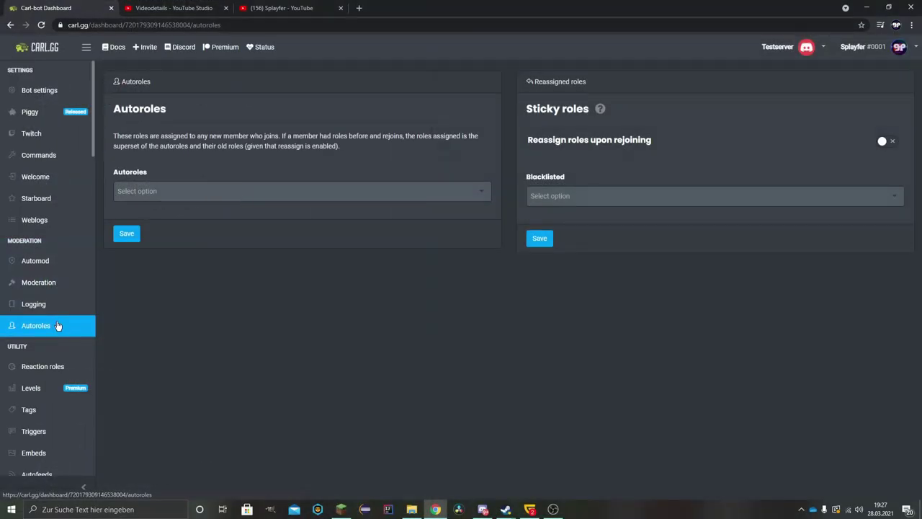
{"action": "left_click", "coordinate": [191, 193]}
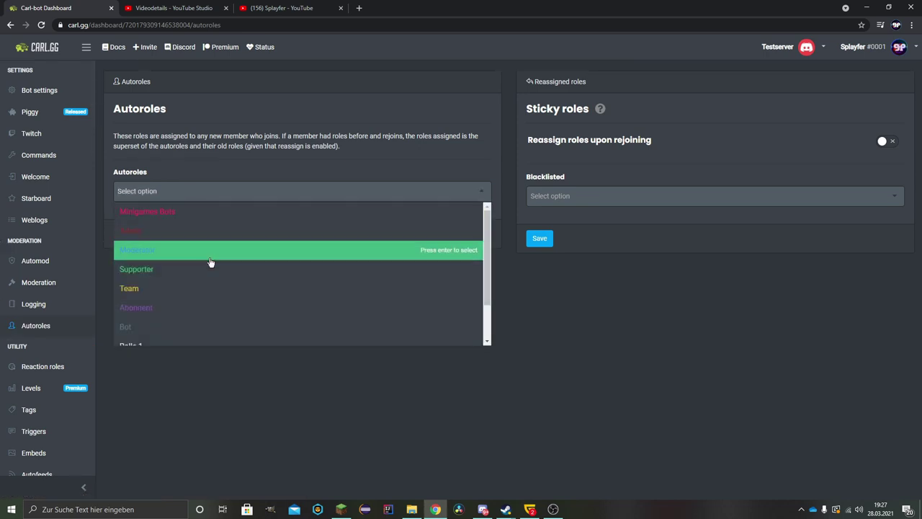
{"action": "scroll", "coordinate": [183, 299], "scroll_direction": "down", "scroll_amount": 1}
{"action": "left_click", "coordinate": [159, 240]}
{"action": "left_click", "coordinate": [143, 193]}
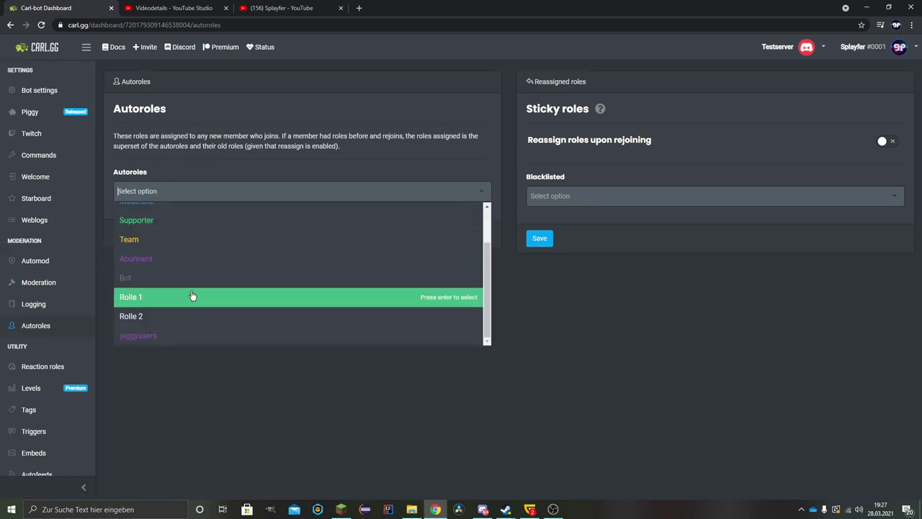
{"action": "left_click", "coordinate": [159, 259]}
Choose the Abonnent role for the Sticky roles blacklist
{"action": "left_click", "coordinate": [579, 197]}
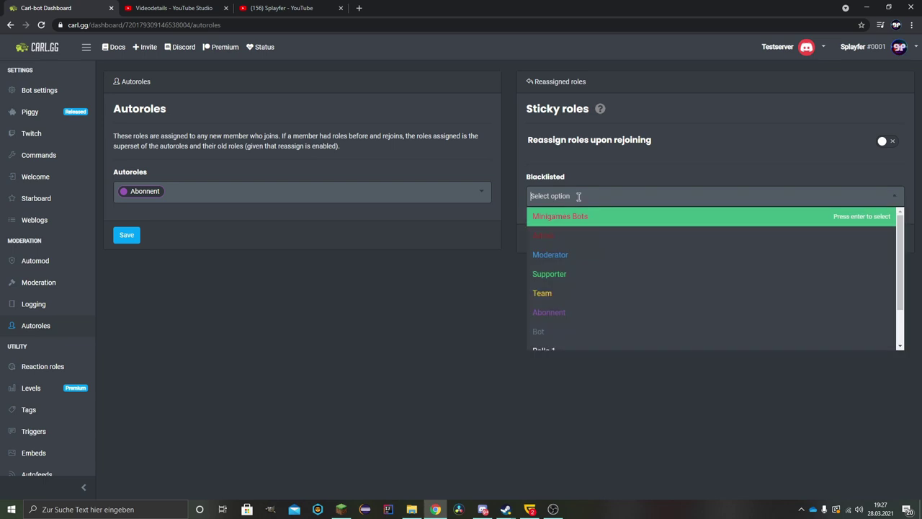
{"action": "scroll", "coordinate": [670, 257], "scroll_direction": "down", "scroll_amount": 1}
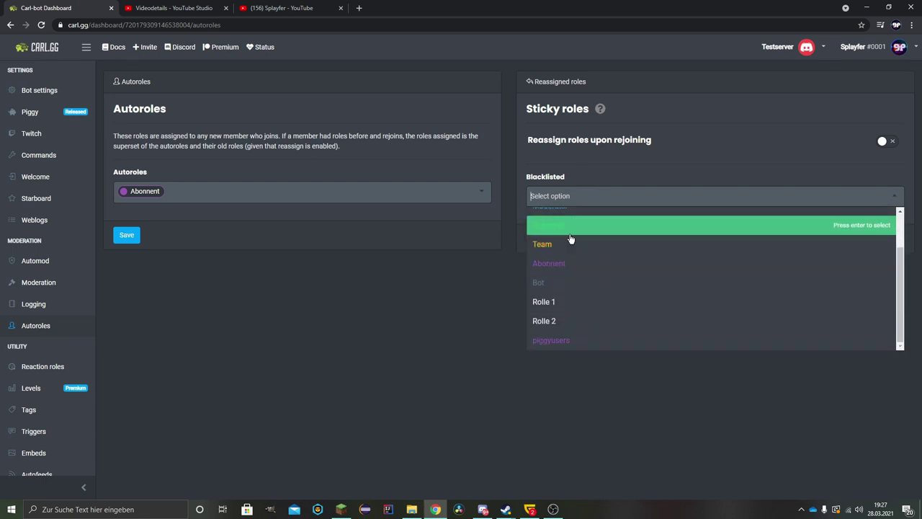
{"action": "left_click", "coordinate": [575, 270]}
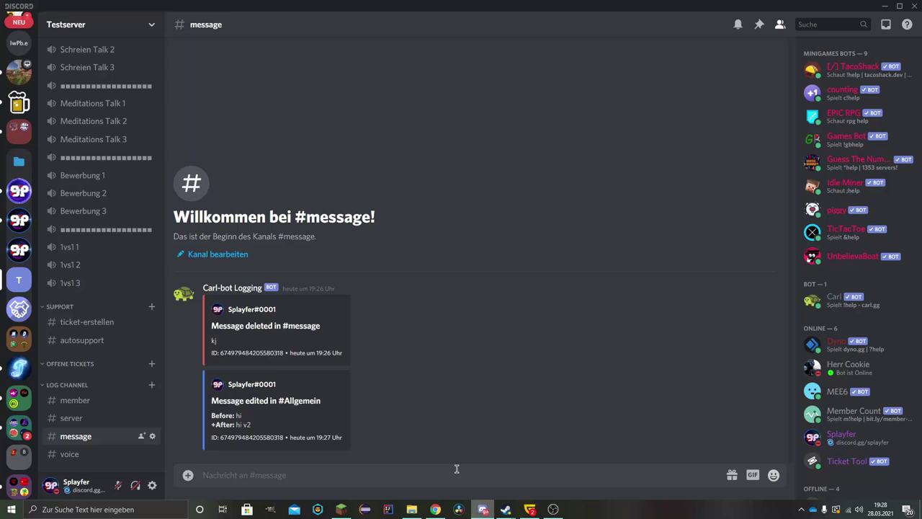
Switch to the other Discord server and view its role selection channel with the Hobbys, Alter and Musik reaction messages
{"action": "left_click", "coordinate": [19, 190]}
{"action": "left_click", "coordinate": [83, 81]}
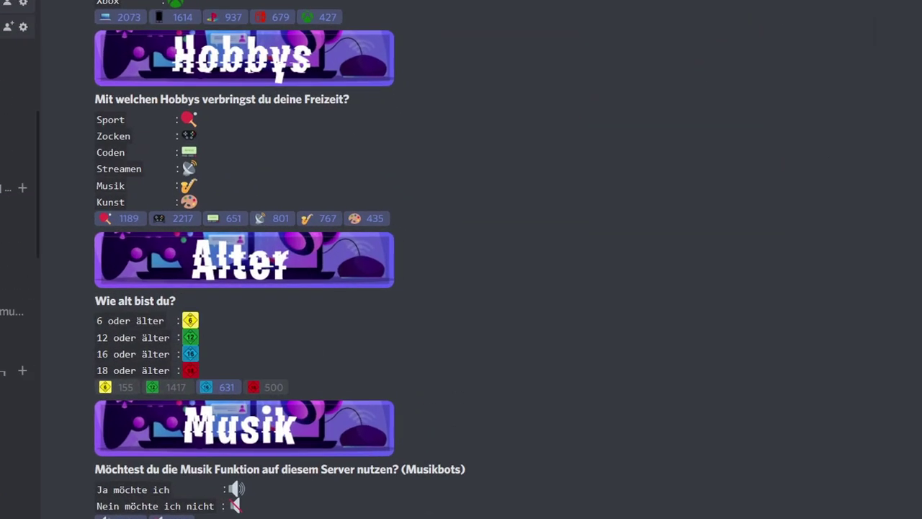
{"action": "left_click", "coordinate": [84, 93]}
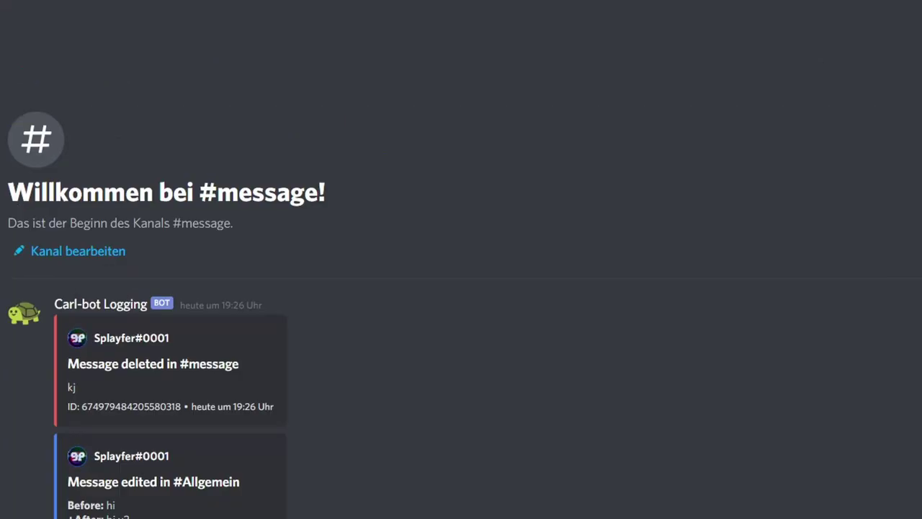
Create a non-private text channel named rollenverteilung on the Testserver
{"action": "scroll", "coordinate": [101, 216], "scroll_direction": "up", "scroll_amount": 5}
{"action": "left_click", "coordinate": [78, 222]}
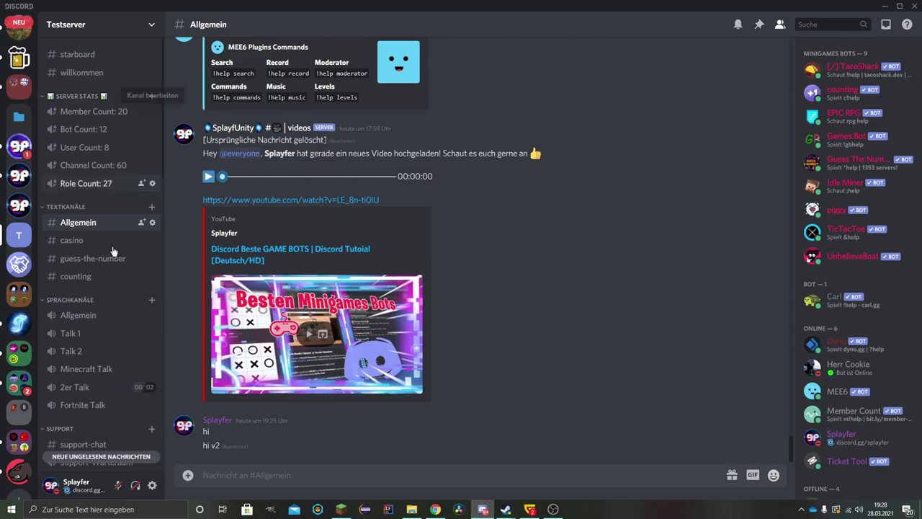
{"action": "left_click", "coordinate": [152, 206]}
{"action": "type", "text": "rollenverteilun"}
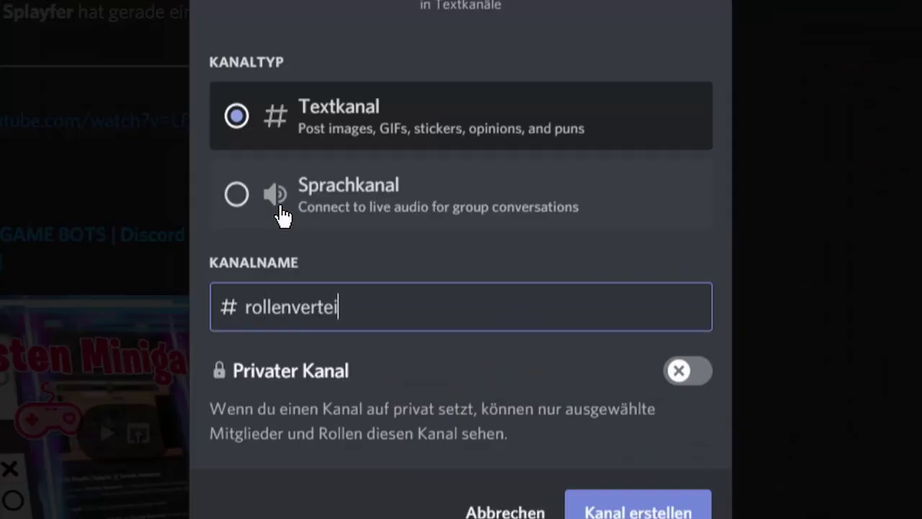
{"action": "type", "text": "g"}
{"action": "key", "text": "Return"}
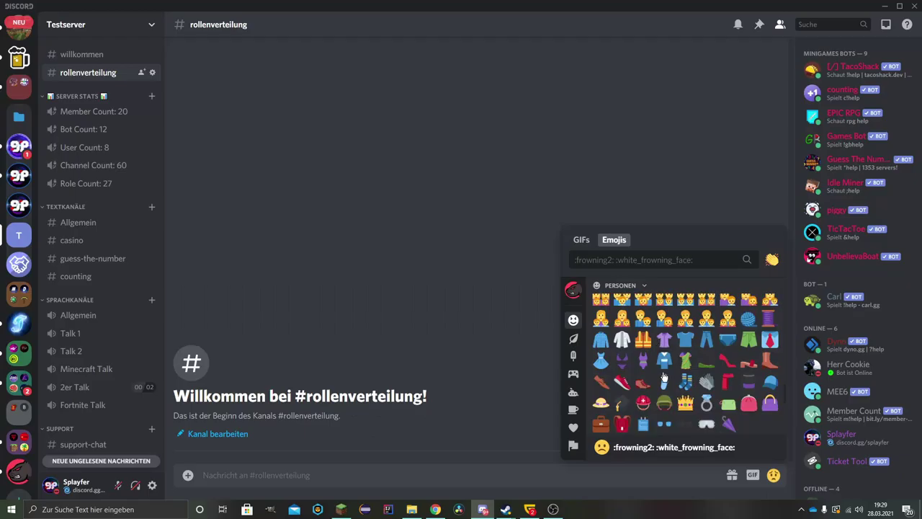
Post the GESCHLECHT banner from the favourite GIFs in the rollenverteilung channel
{"action": "key", "text": "Escape"}
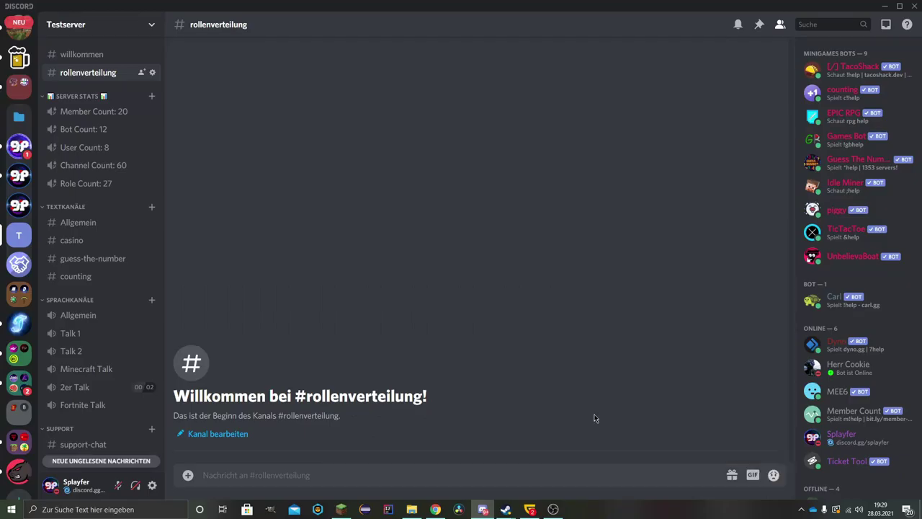
{"action": "left_click", "coordinate": [753, 474]}
{"action": "left_click", "coordinate": [627, 333]}
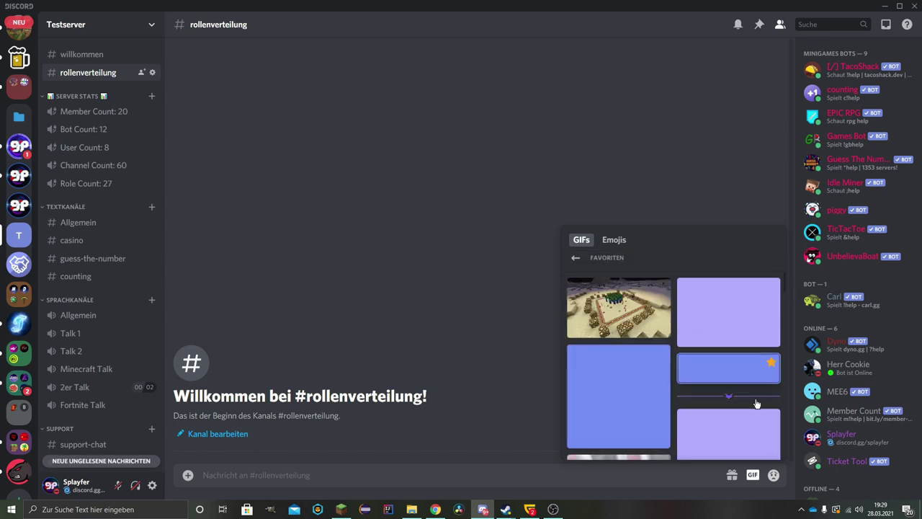
{"action": "left_click", "coordinate": [756, 407]}
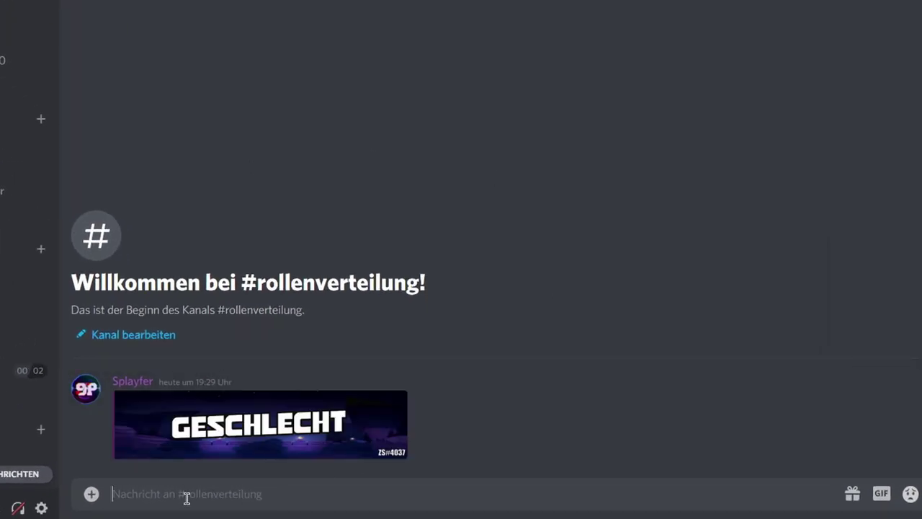
Post the message "Wähle dein Geschlecht aus:" with emoji options for männlich, weiblich and divers, and check the man emoji's name
{"action": "type", "text": "Wähle dein Geschlecht aus: = männlich = weiblich = divers"}
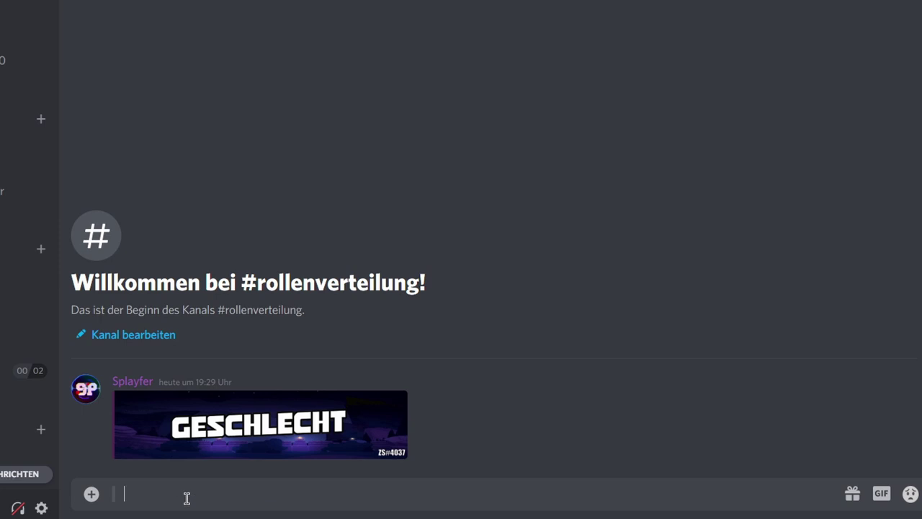
{"action": "key", "text": "Return"}
{"action": "left_click_drag", "start_coordinate": [175, 453], "coordinate": [119, 419]}
{"action": "left_click", "coordinate": [177, 434]}
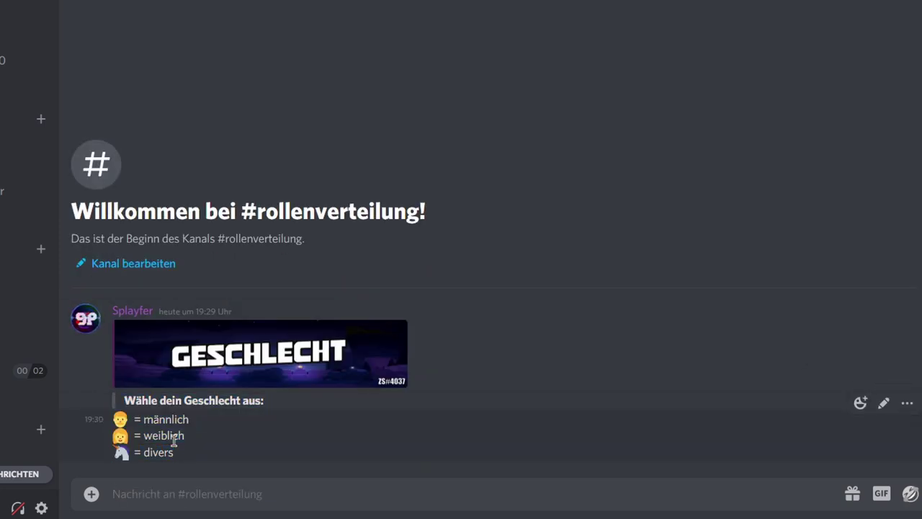
{"action": "left_click", "coordinate": [120, 419]}
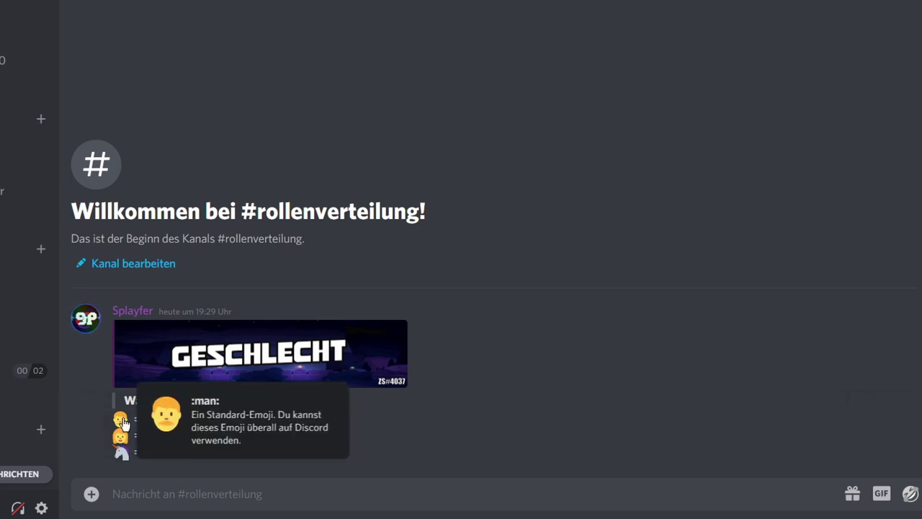
{"action": "left_click", "coordinate": [123, 421]}
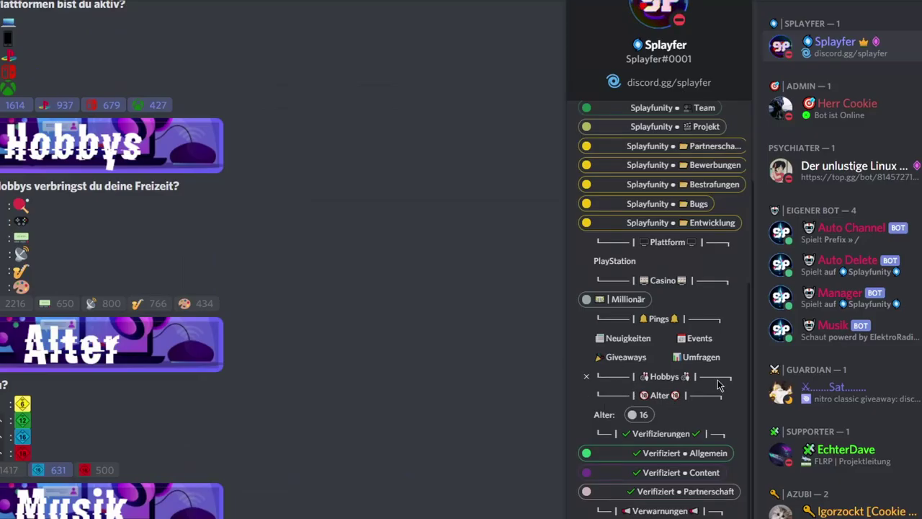
React to the other server's Hobbys message with the Zocken, Musik and Kunst emojis, and view the assigned roles in the own profile
{"action": "left_click", "coordinate": [13, 303]}
{"action": "left_click", "coordinate": [834, 43]}
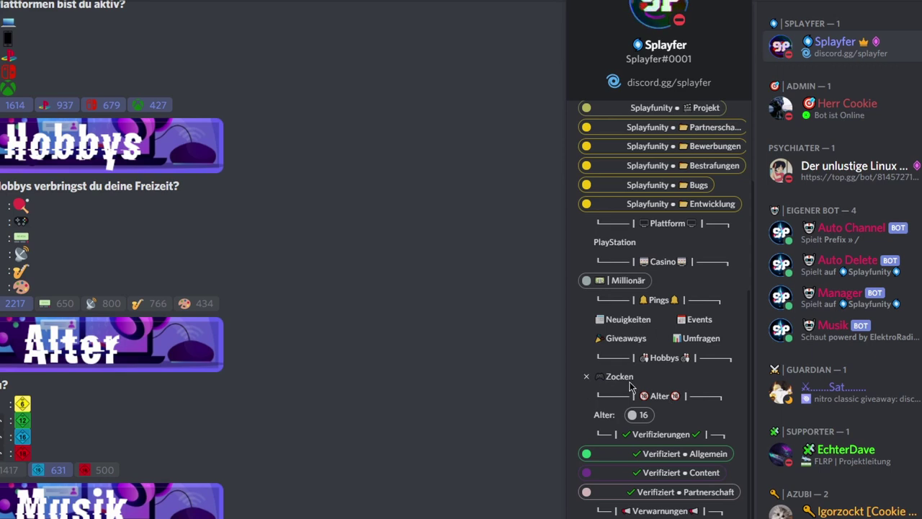
{"action": "key", "text": "Escape"}
{"action": "left_click", "coordinate": [142, 304]}
{"action": "left_click", "coordinate": [194, 303]}
{"action": "left_click", "coordinate": [815, 55]}
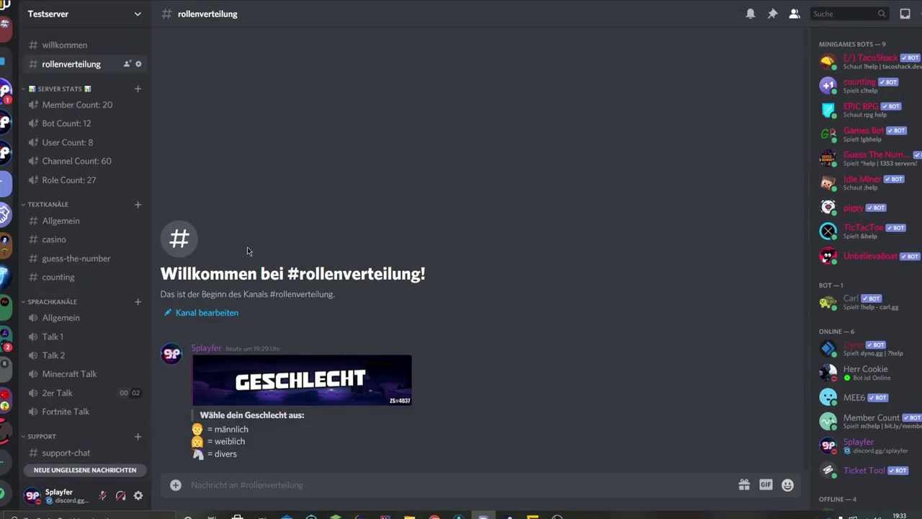
{"action": "left_click", "coordinate": [72, 13]}
{"action": "left_click", "coordinate": [64, 90]}
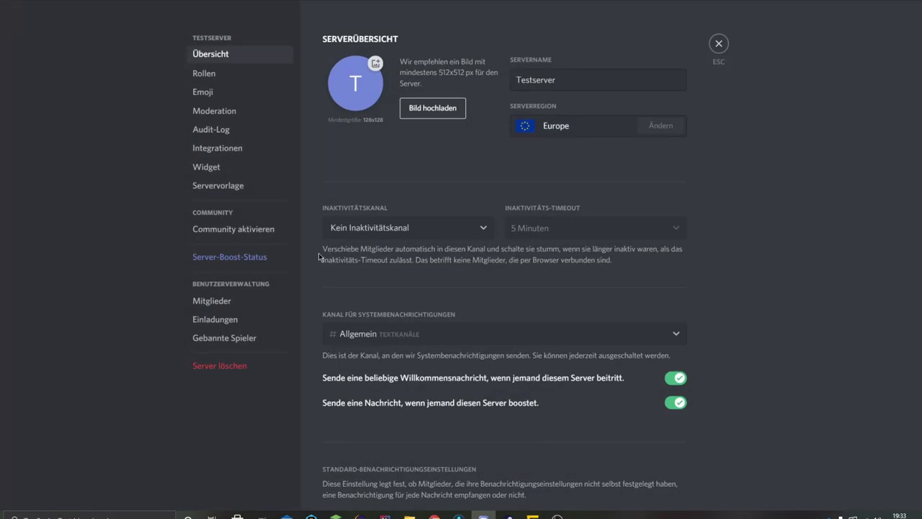
{"action": "left_click", "coordinate": [209, 73]}
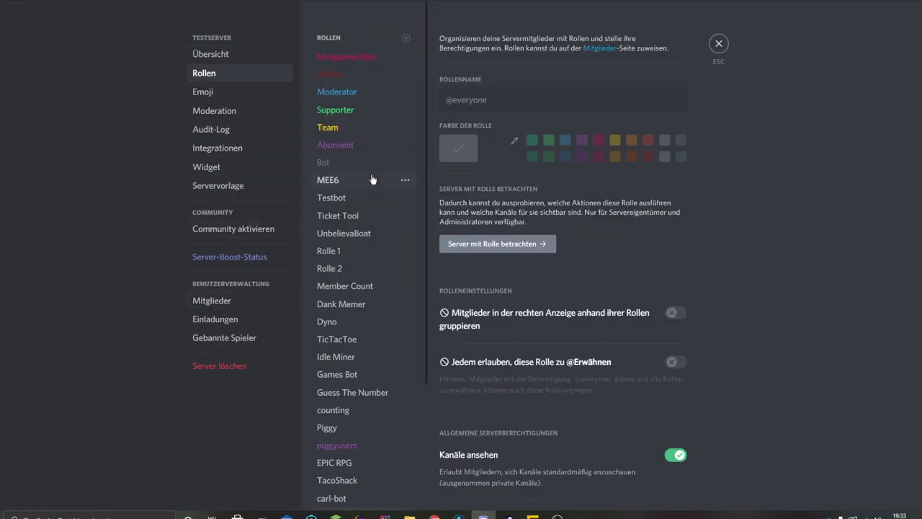
{"action": "scroll", "coordinate": [372, 179], "scroll_direction": "down", "scroll_amount": 3}
{"action": "scroll", "coordinate": [375, 185], "scroll_direction": "up", "scroll_amount": 3}
{"action": "left_click", "coordinate": [405, 38]}
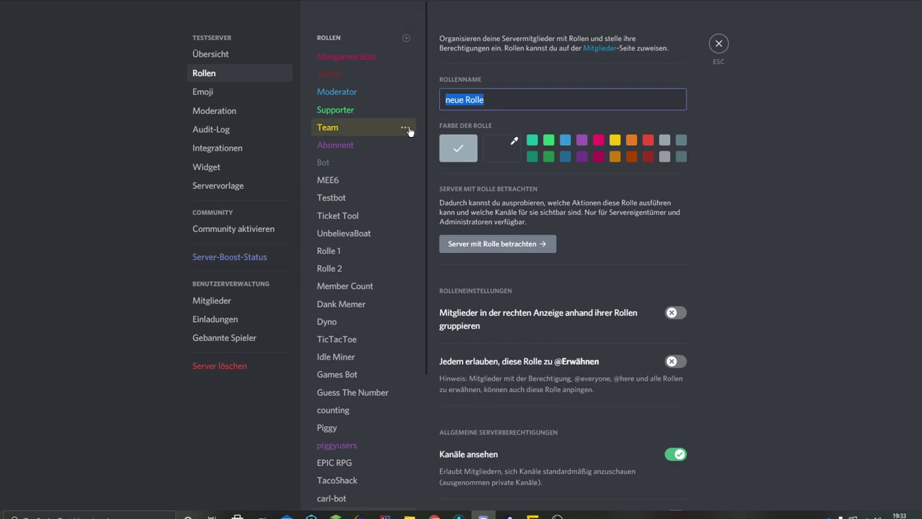
{"action": "type", "text": "Weiblich"}
{"action": "key", "text": "ctrl+a"}
{"action": "type", "text": "Männlich"}
{"action": "key", "text": "ctrl+a"}
{"action": "type", "text": "Divers"}
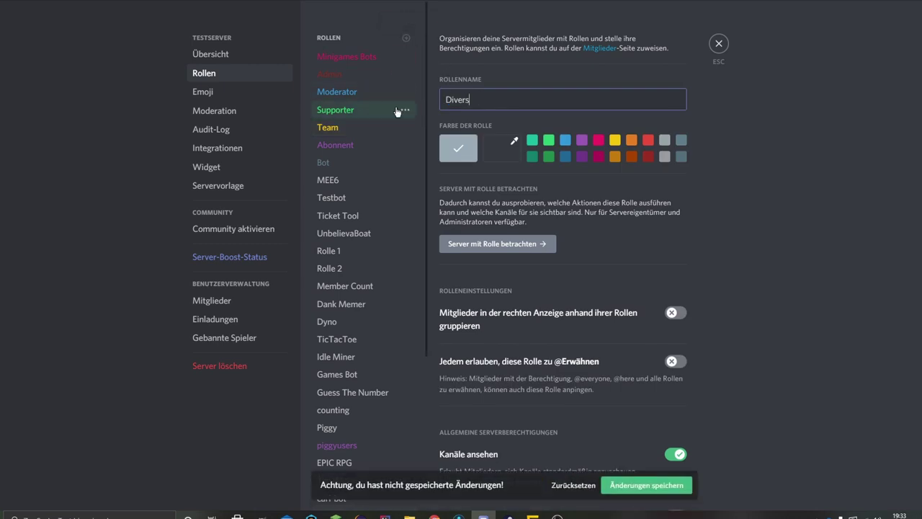
{"action": "left_click", "coordinate": [646, 485]}
Give the Weiblich role a turquoise-green colour and select the Männlich role for editing
{"action": "left_click", "coordinate": [333, 297]}
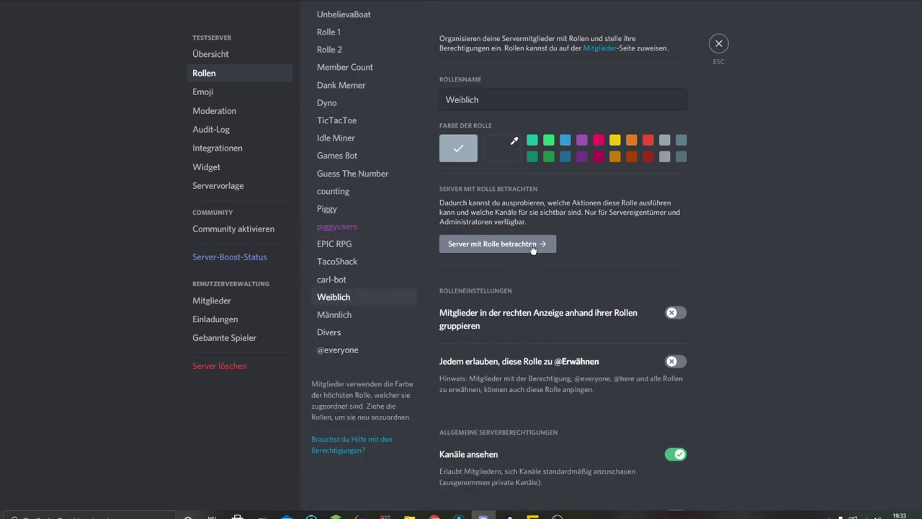
{"action": "left_click", "coordinate": [543, 144]}
{"action": "left_click", "coordinate": [346, 314]}
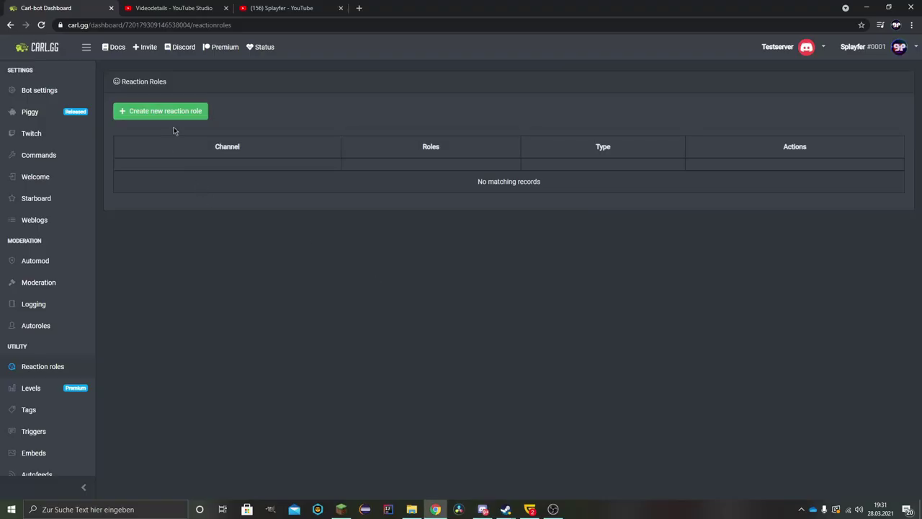
Start a new reaction role in the Carl-bot dashboard and set its mode to Use ID
{"action": "left_click", "coordinate": [188, 108]}
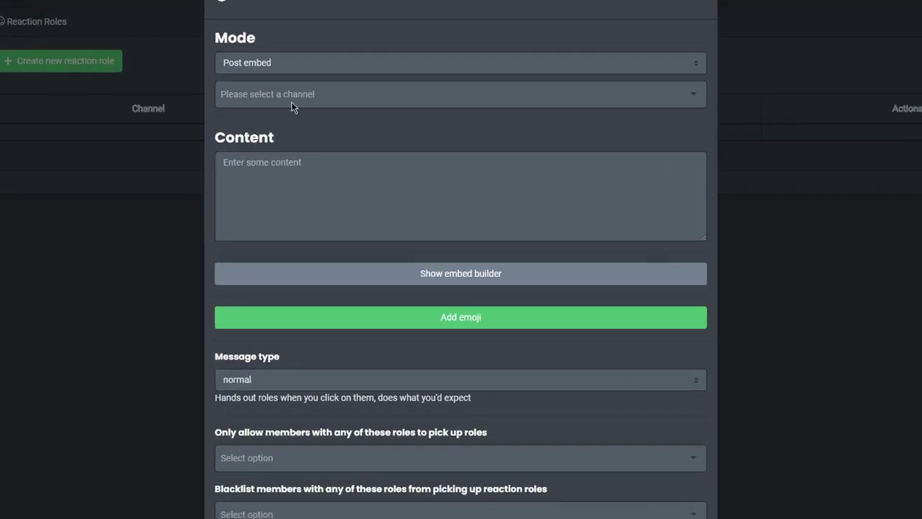
{"action": "left_click", "coordinate": [276, 61]}
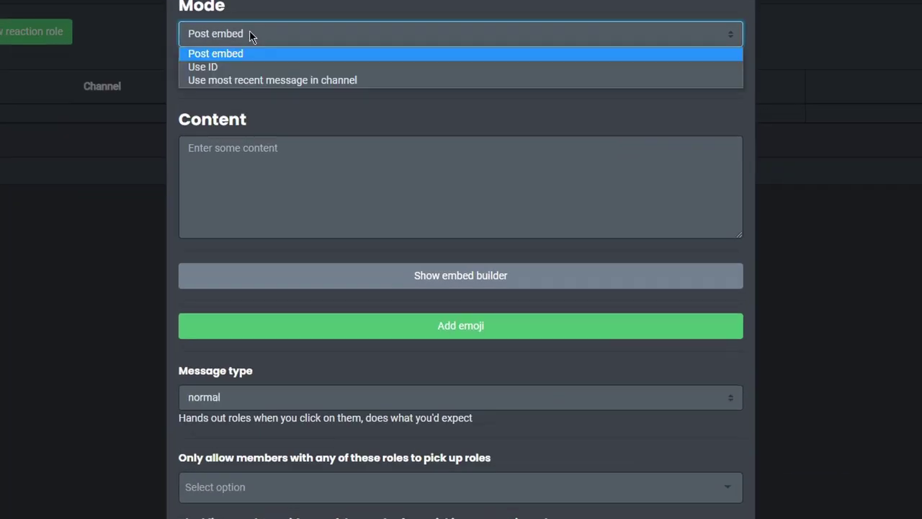
{"action": "left_click", "coordinate": [223, 67]}
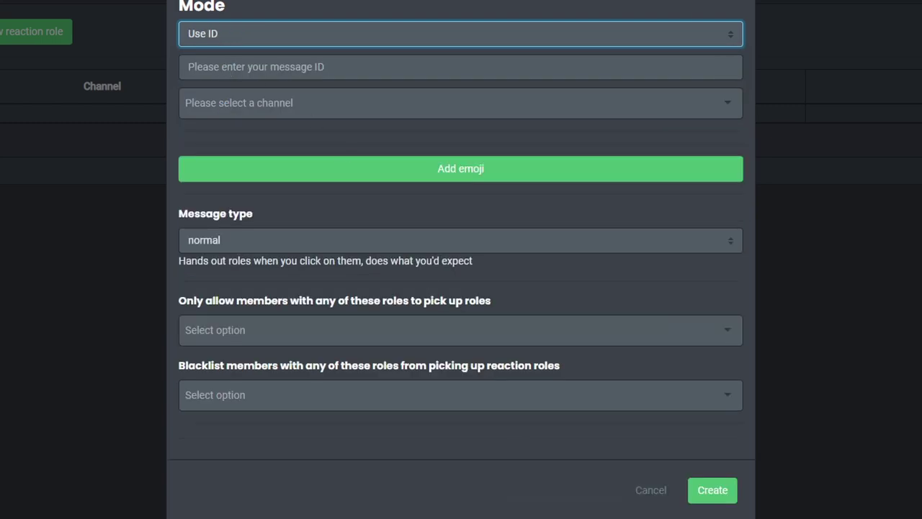
Switch to Discord, check the Entwicklermodus setting and copy the ID of the gender-selection message in rollenverteilung
{"action": "left_click", "coordinate": [499, 516]}
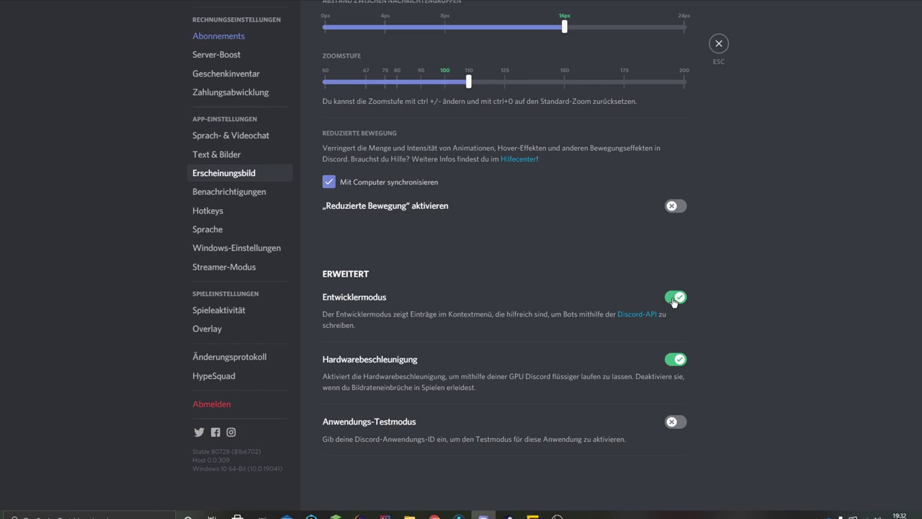
{"action": "key", "text": "Escape"}
{"action": "left_click", "coordinate": [783, 418]}
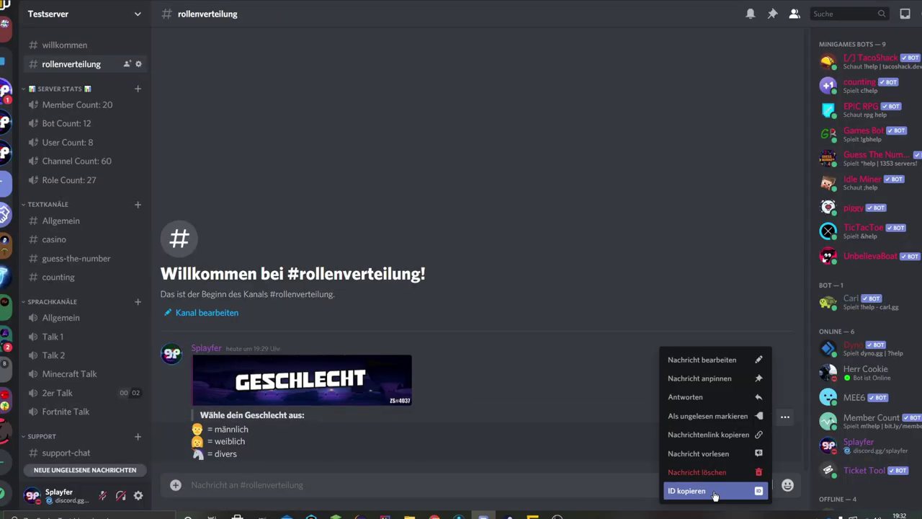
{"action": "left_click", "coordinate": [721, 490]}
Enter the copied message ID in the Carl-bot reaction role and choose the rollenverteilung channel
{"action": "left_click", "coordinate": [434, 516]}
{"action": "left_click", "coordinate": [360, 128]}
{"action": "key", "text": "ctrl+v"}
{"action": "left_click", "coordinate": [356, 153]}
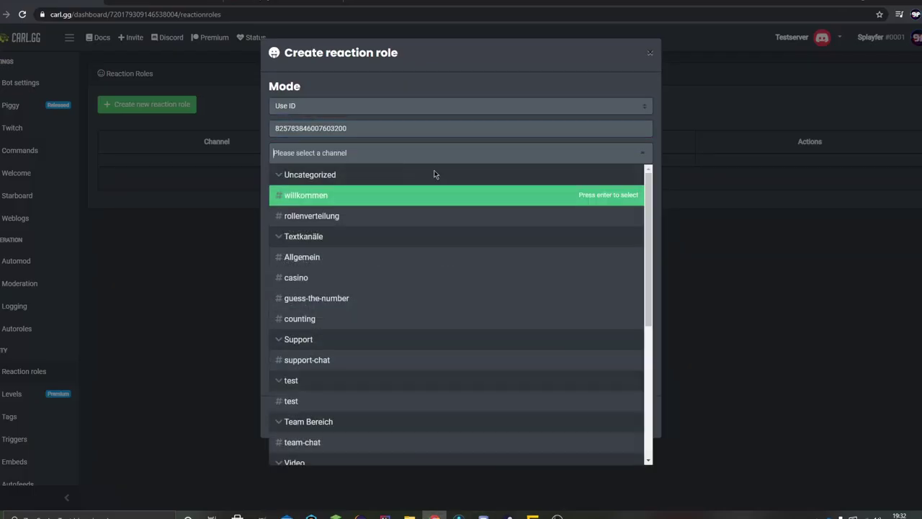
{"action": "left_click", "coordinate": [340, 215]}
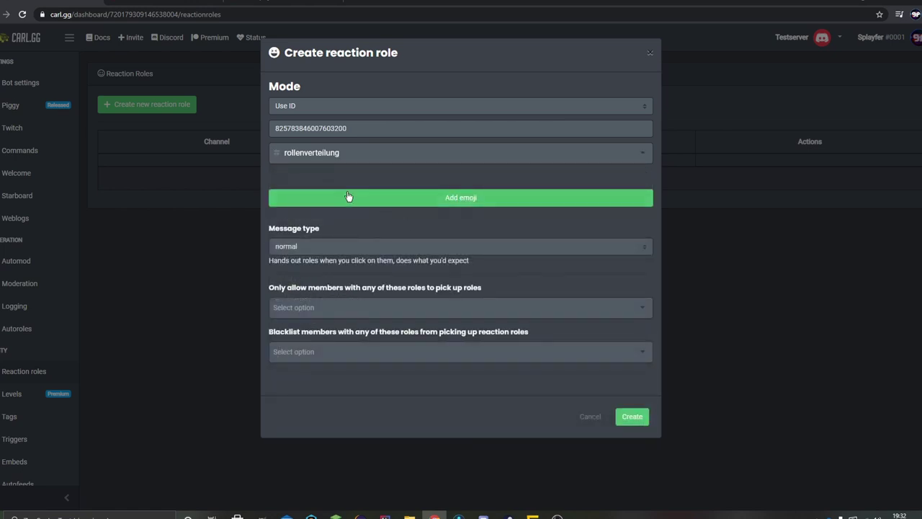
Search the emoji list for "man" and add the man emoji to the reaction role
{"action": "left_click", "coordinate": [356, 198]}
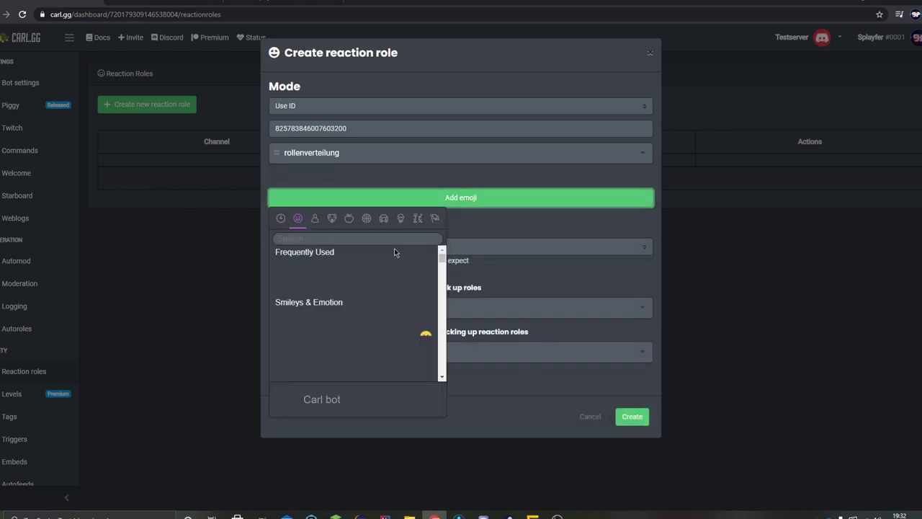
{"action": "left_click", "coordinate": [329, 244]}
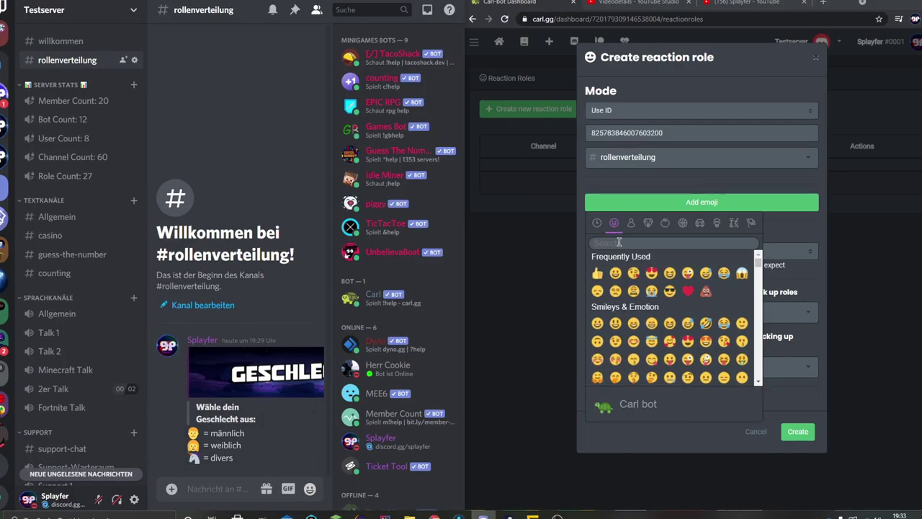
{"action": "type", "text": "man"}
{"action": "left_click", "coordinate": [595, 273]}
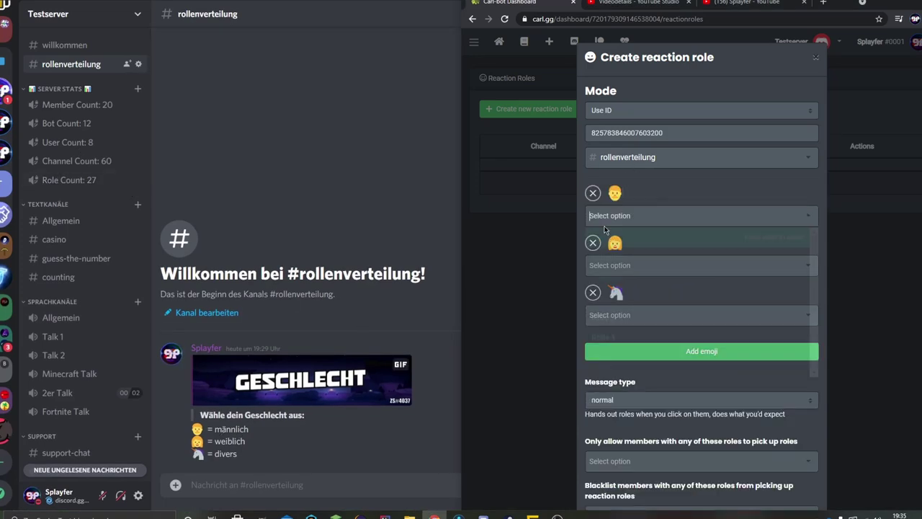
Assign the role Männlich to the man emoji, Weiblich to the woman emoji and Divers to the unicorn emoji
{"action": "left_click", "coordinate": [659, 215]}
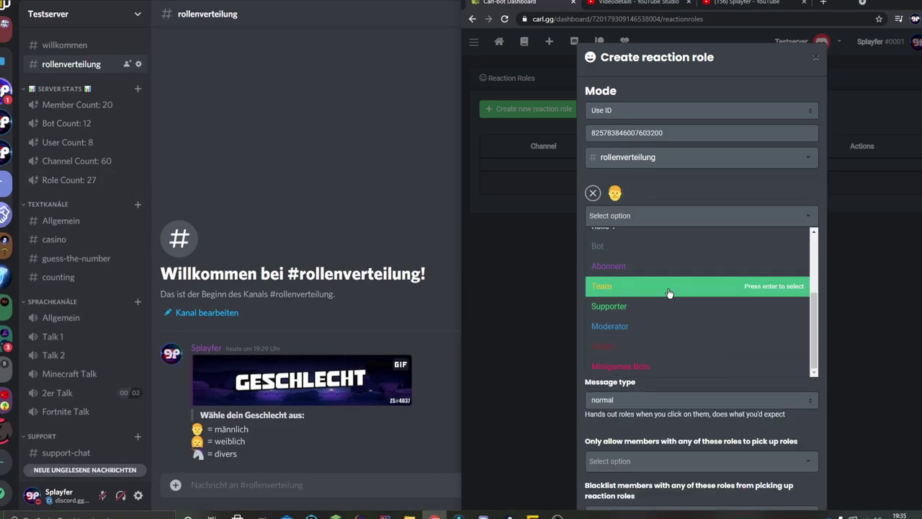
{"action": "left_click", "coordinate": [633, 257]}
{"action": "left_click", "coordinate": [641, 266]}
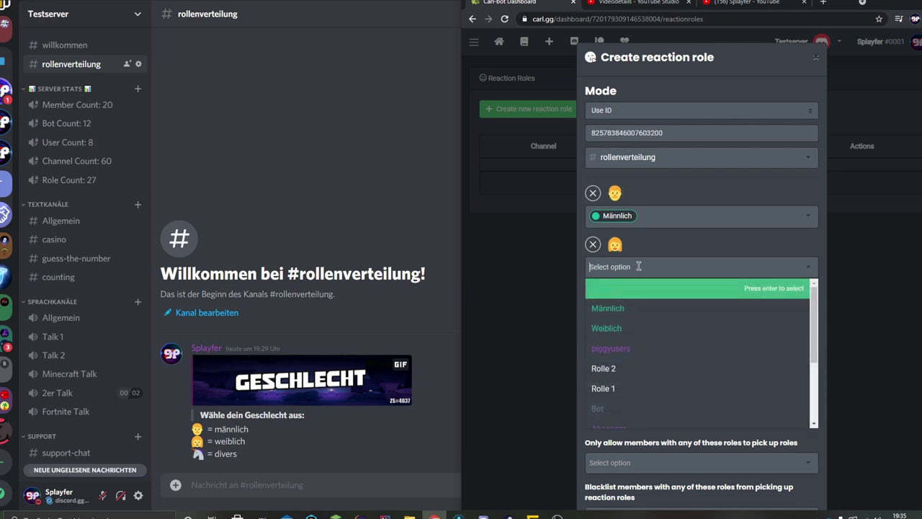
{"action": "left_click", "coordinate": [617, 329]}
{"action": "left_click", "coordinate": [631, 320]}
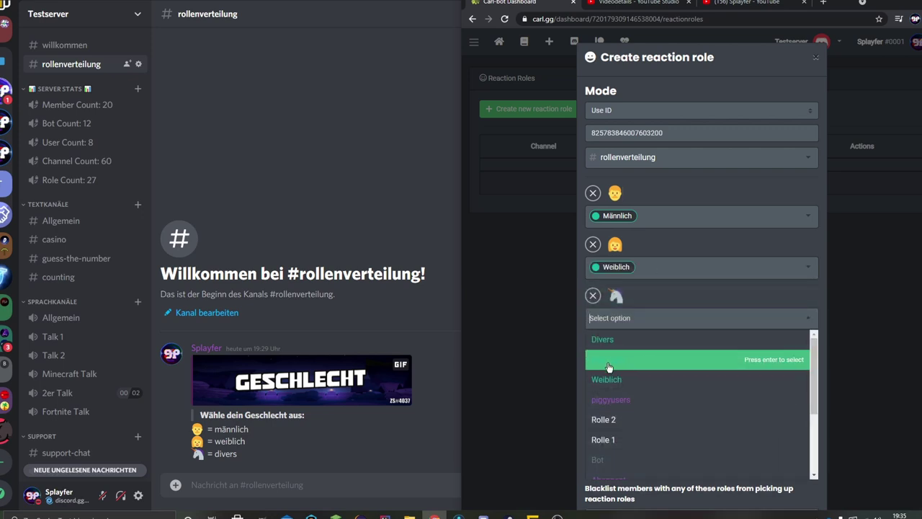
{"action": "left_click", "coordinate": [612, 339]}
Set the message type to unique, review the optional role restrictions without choosing any, and create the reaction role
{"action": "left_click", "coordinate": [614, 404]}
{"action": "left_click", "coordinate": [602, 428]}
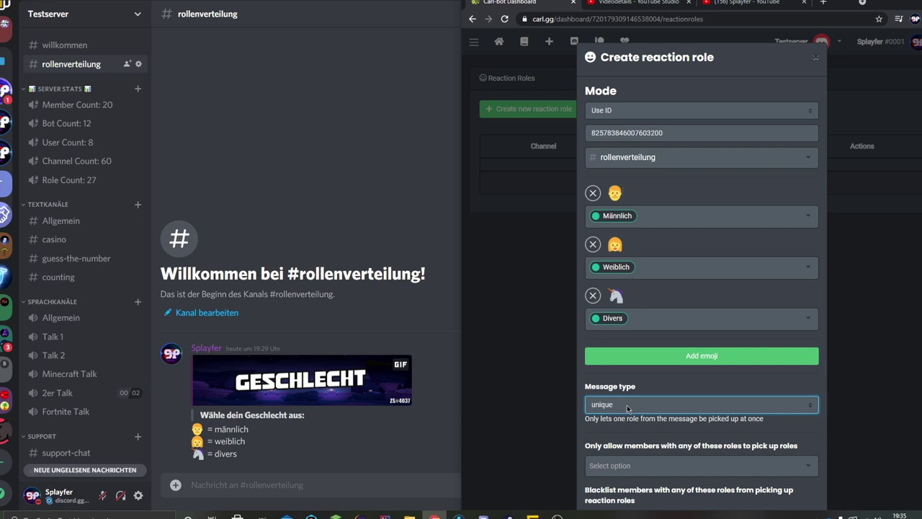
{"action": "scroll", "coordinate": [626, 364], "scroll_direction": "down", "scroll_amount": 3}
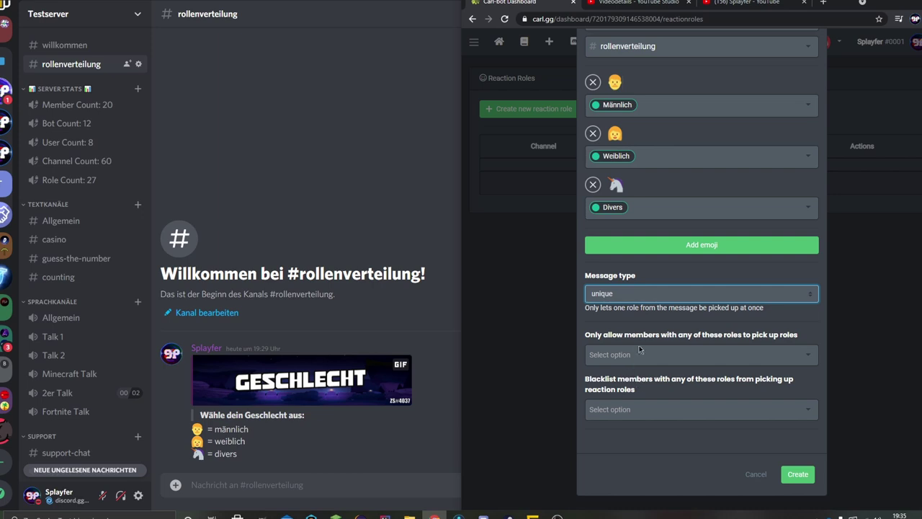
{"action": "left_click", "coordinate": [637, 349]}
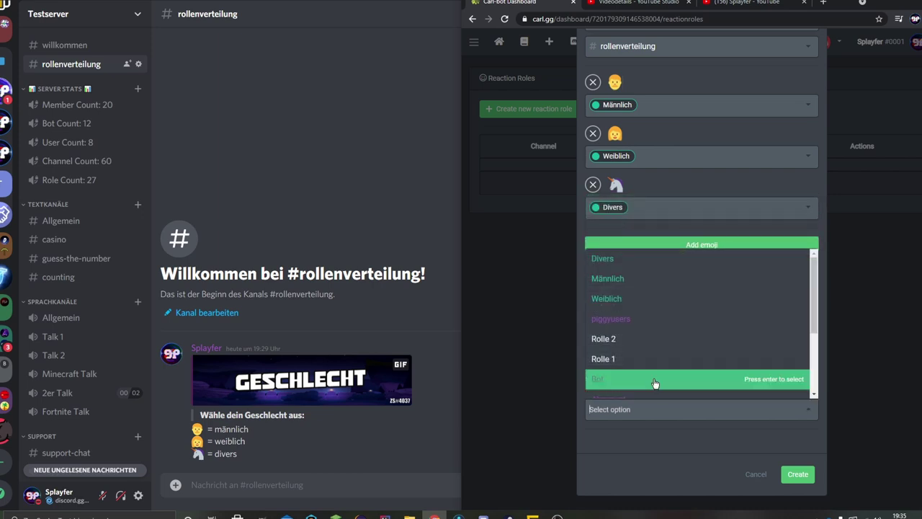
{"action": "left_click", "coordinate": [666, 445]}
{"action": "scroll", "coordinate": [690, 282], "scroll_direction": "up", "scroll_amount": 3}
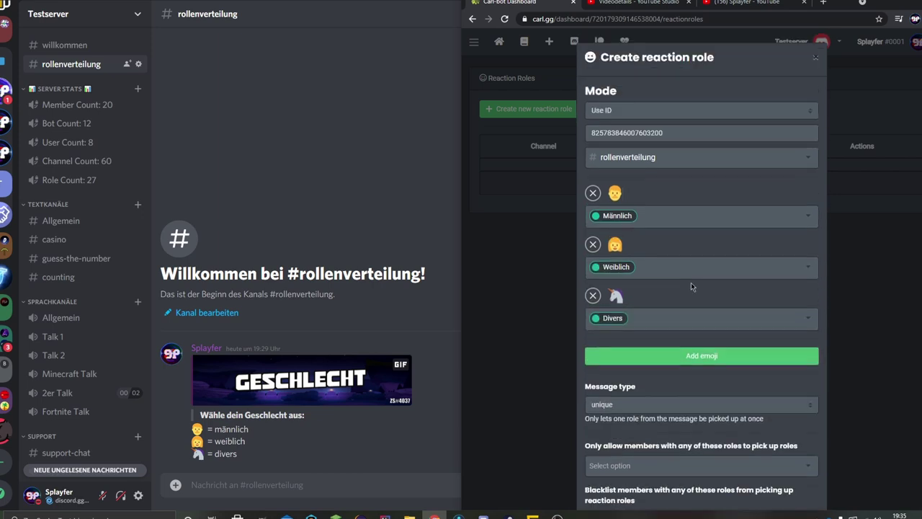
{"action": "scroll", "coordinate": [643, 175], "scroll_direction": "down", "scroll_amount": 3}
{"action": "left_click", "coordinate": [798, 473]}
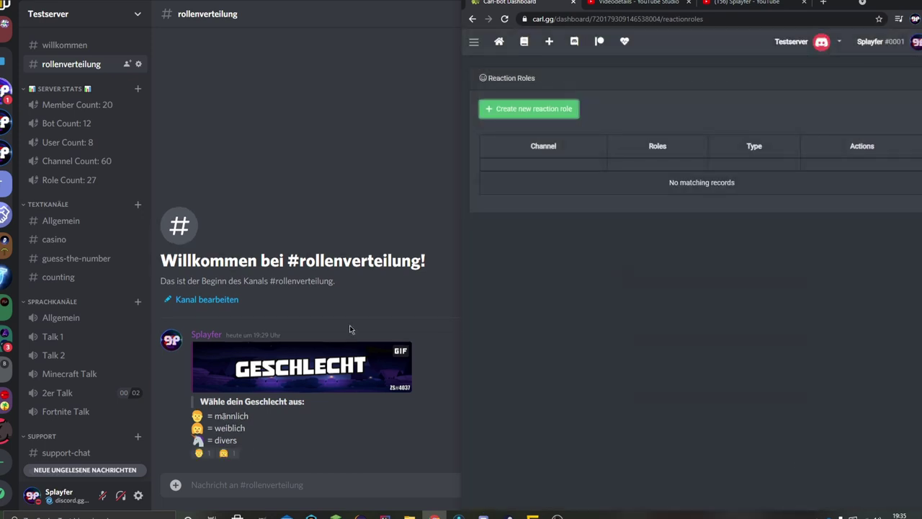
Maximize Discord and test the reaction roles by switching between the emoji reactions on the gender message, checking the own profile
{"action": "key", "text": "super+Up"}
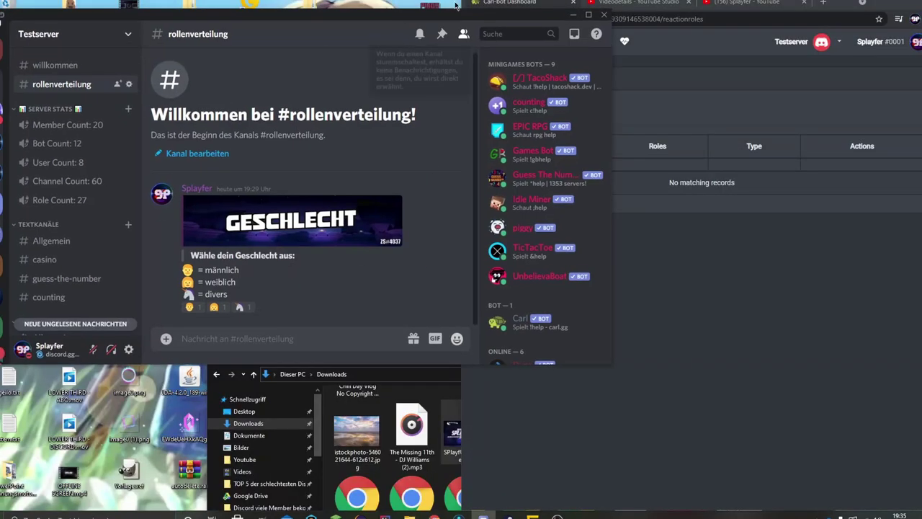
{"action": "key", "text": "super+Up"}
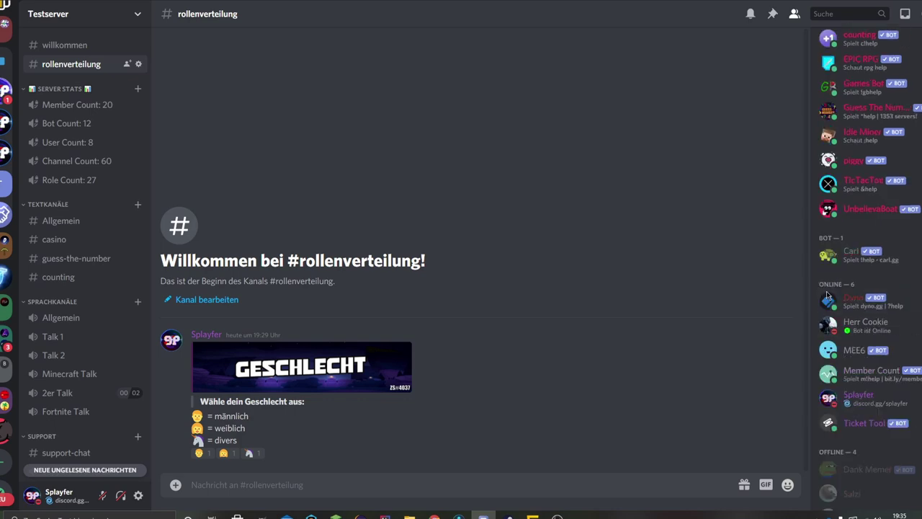
{"action": "left_click", "coordinate": [200, 452]}
{"action": "left_click", "coordinate": [857, 343]}
{"action": "left_click", "coordinate": [404, 392]}
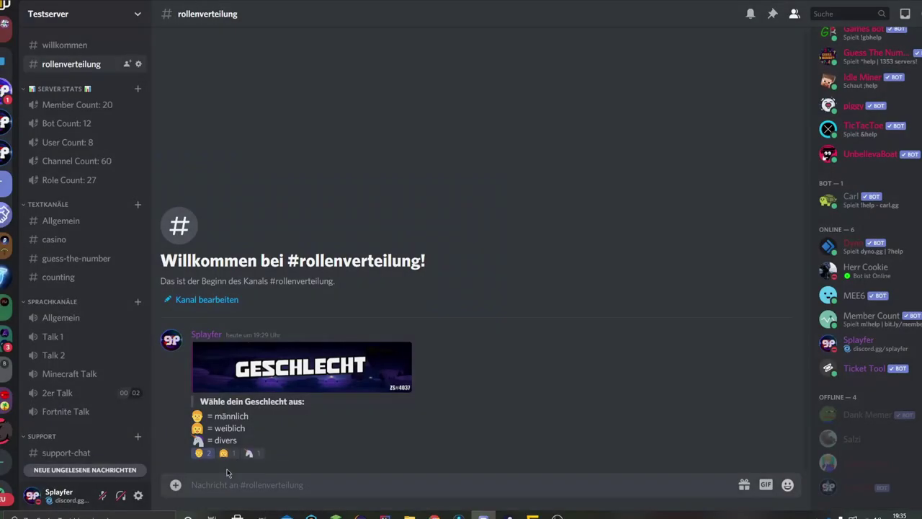
{"action": "left_click", "coordinate": [249, 453]}
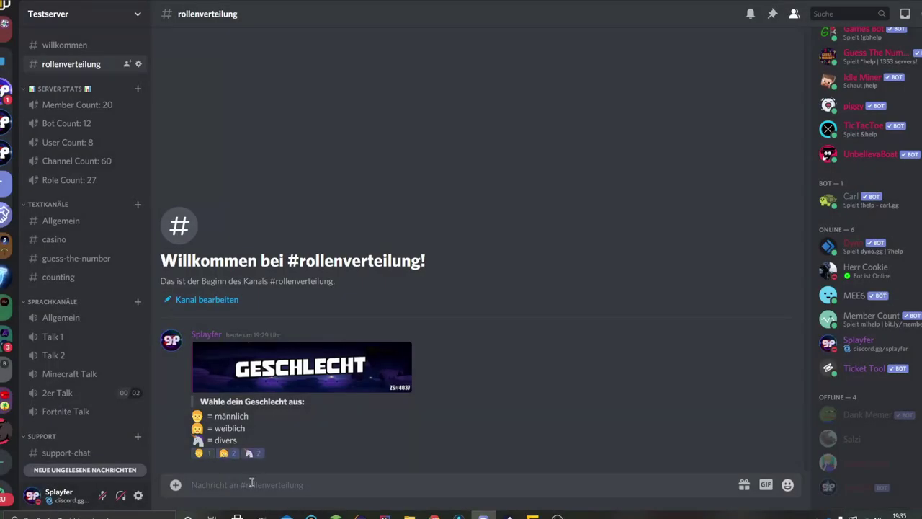
{"action": "left_click", "coordinate": [198, 453]}
Switch back to the Carl-bot dashboard, maximize the browser window and open the Triggers page
{"action": "left_click", "coordinate": [434, 509]}
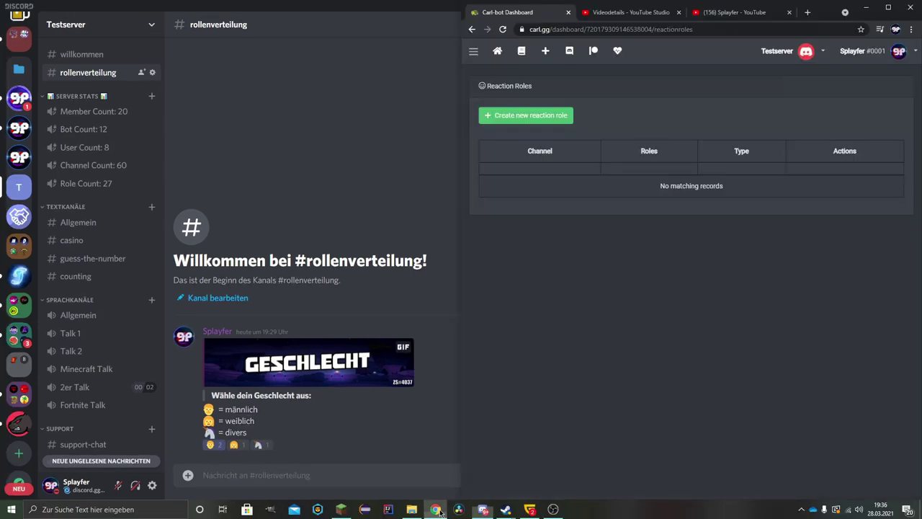
{"action": "left_click", "coordinate": [887, 8]}
{"action": "scroll", "coordinate": [43, 324], "scroll_direction": "down", "scroll_amount": 1}
{"action": "left_click", "coordinate": [35, 381]}
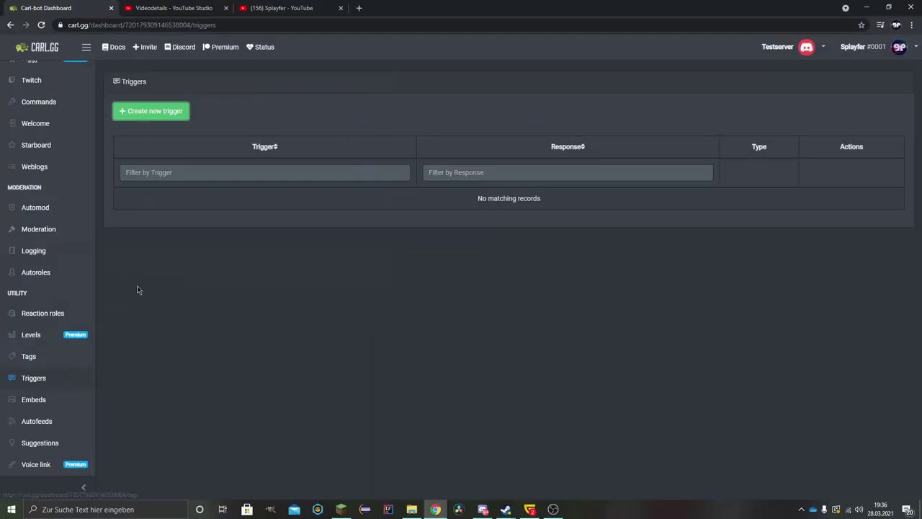
Create a new trigger "hallo" with the response "Hallo!", keeping the match type Normal
{"action": "left_click", "coordinate": [154, 111]}
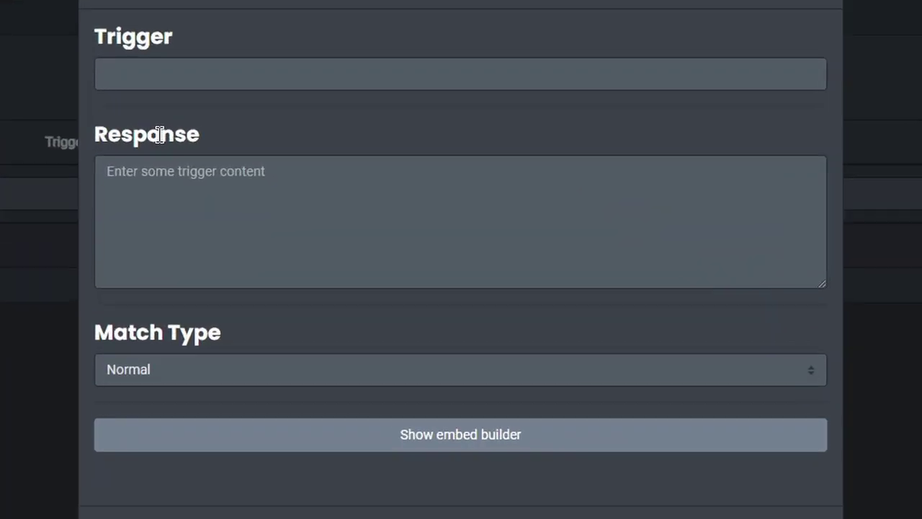
{"action": "left_click", "coordinate": [182, 70]}
{"action": "type", "text": "hallo"}
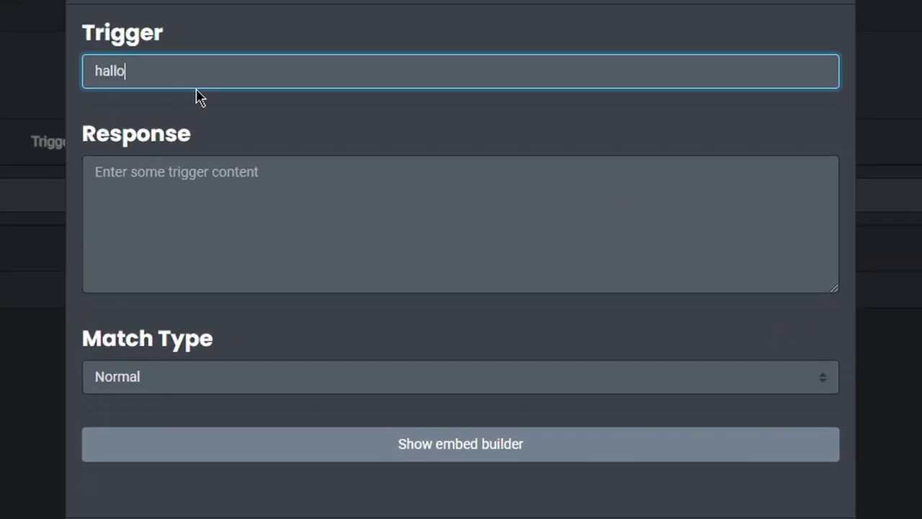
{"action": "left_click", "coordinate": [219, 166]}
{"action": "type", "text": "Hallo"}
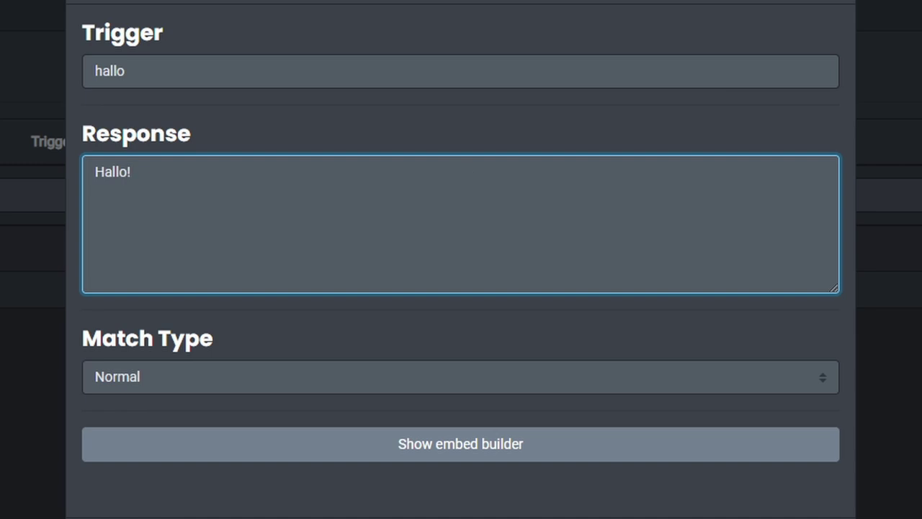
{"action": "type", "text": "!"}
Post "hallo" in the Testserver's Allgemein text channel on Discord to test the trigger
{"action": "left_click", "coordinate": [243, 515]}
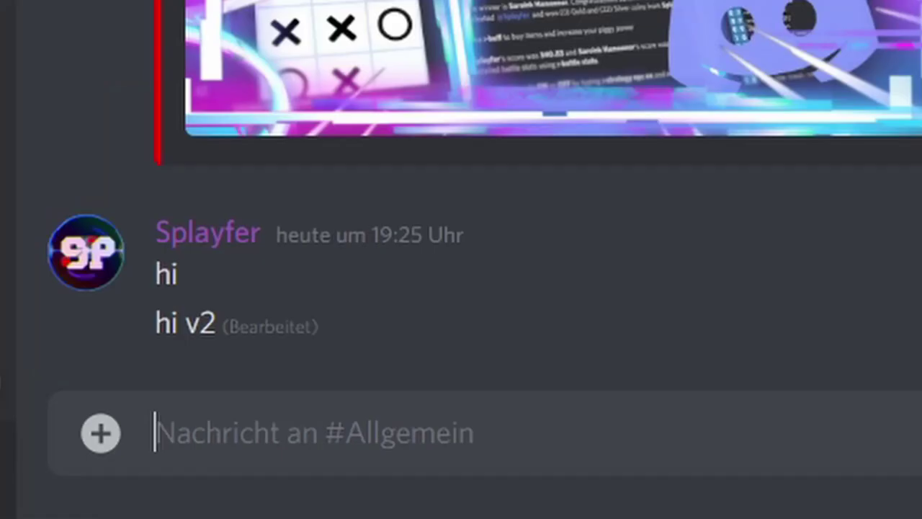
{"action": "type", "text": "hallo"}
{"action": "key", "text": "Return"}
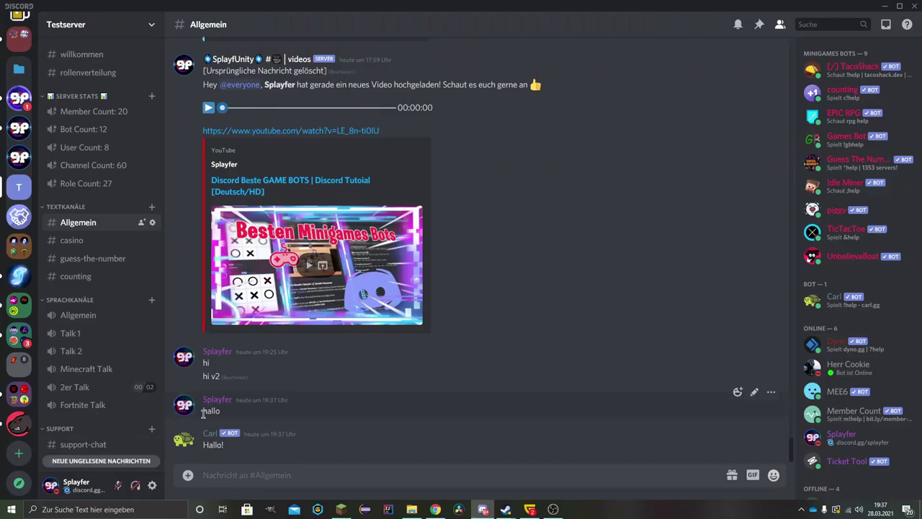
Switch back to the Carl-bot dashboard and explore the match types of a new trigger, trying Channel specific and Exact
{"action": "left_click", "coordinate": [214, 445]}
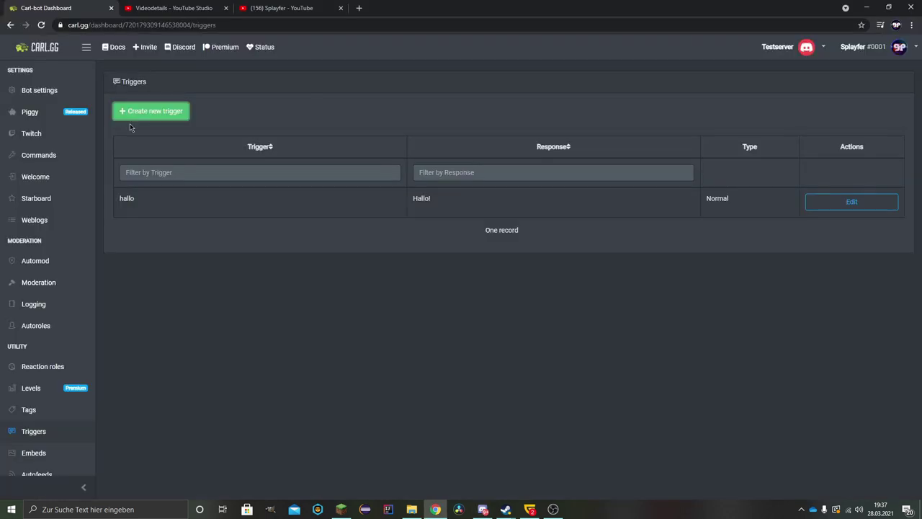
{"action": "left_click", "coordinate": [133, 115]}
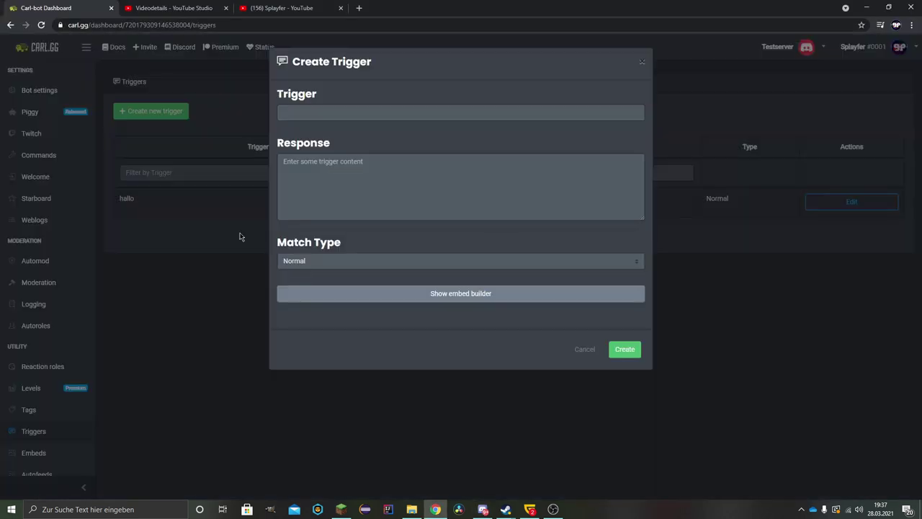
{"action": "left_click", "coordinate": [310, 260]}
{"action": "left_click", "coordinate": [310, 291]}
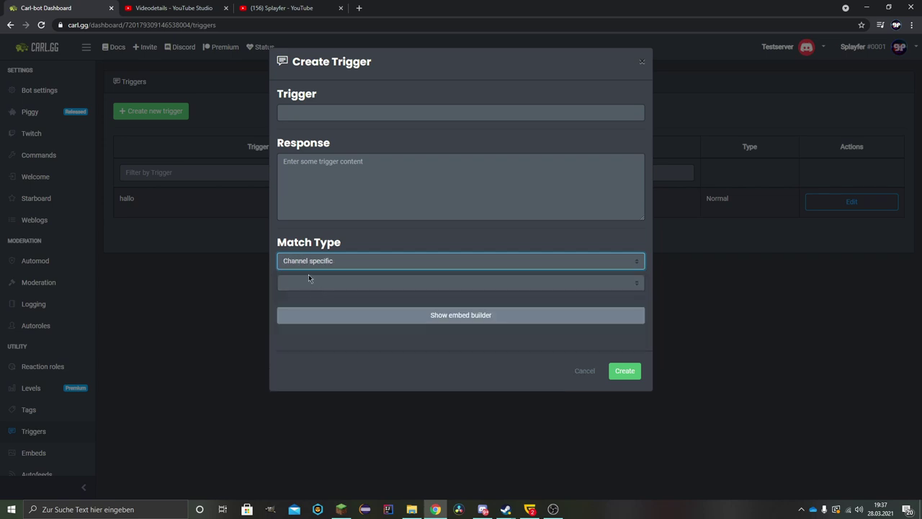
{"action": "left_click", "coordinate": [303, 267]}
{"action": "key", "text": "Down"}
{"action": "key", "text": "Return"}
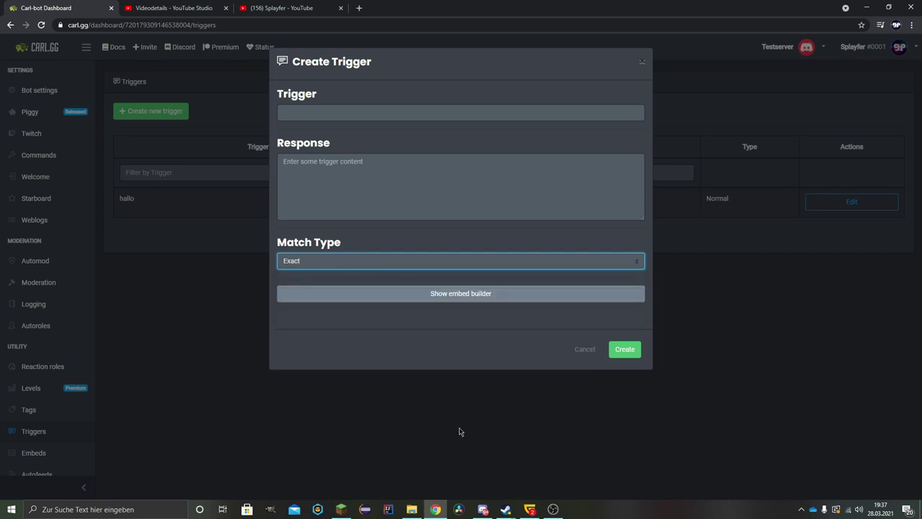
{"action": "left_click", "coordinate": [335, 263]}
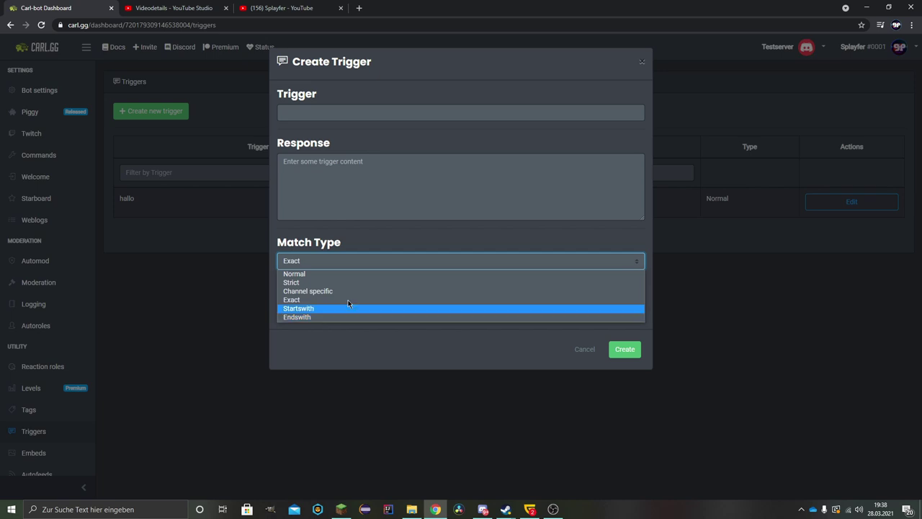
Open the Embeds page and set the embed's accent colour to light blue
{"action": "left_click", "coordinate": [48, 404]}
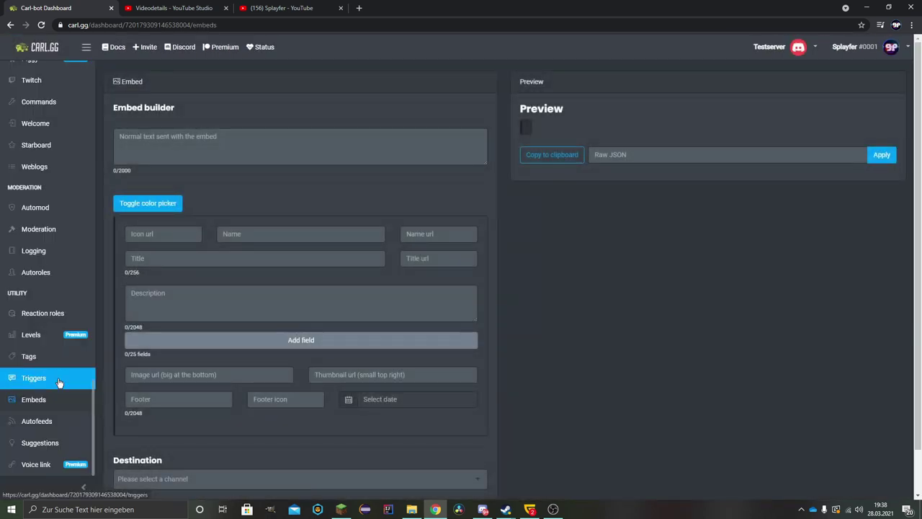
{"action": "left_click", "coordinate": [208, 149]}
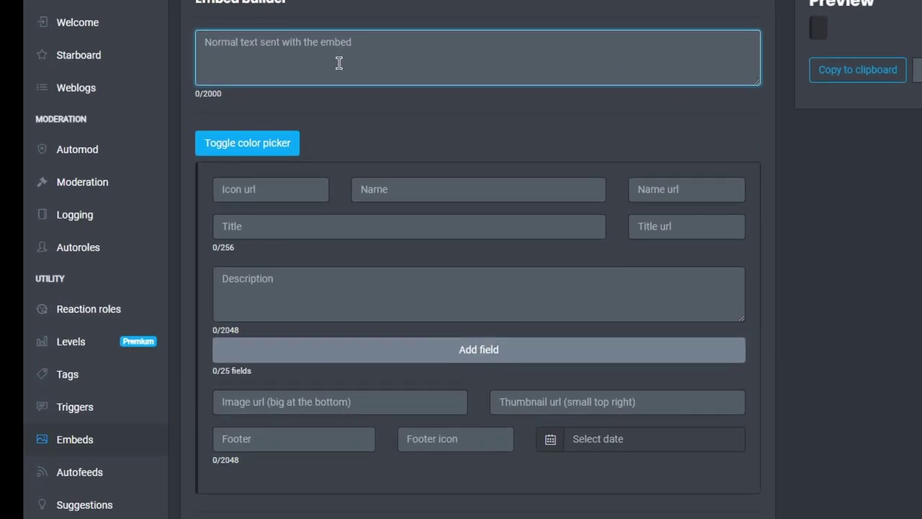
{"action": "scroll", "coordinate": [353, 94], "scroll_direction": "down", "scroll_amount": 1}
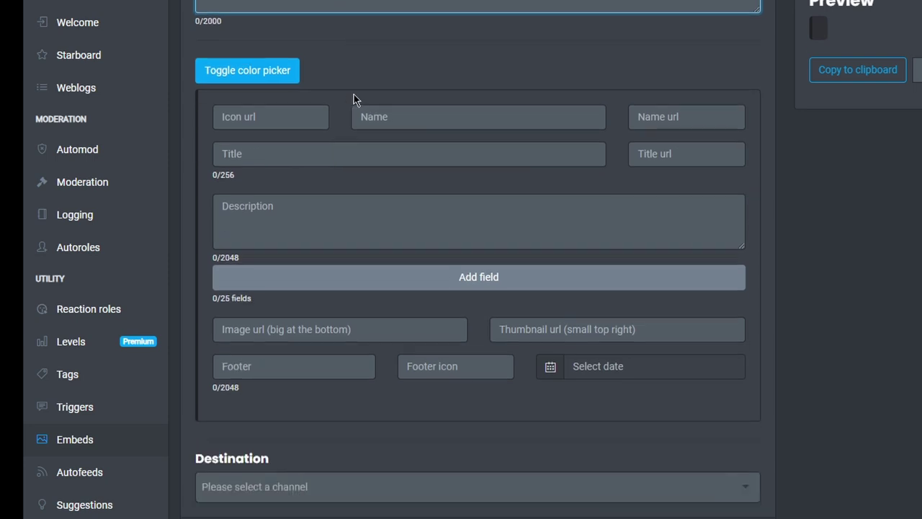
{"action": "scroll", "coordinate": [331, 129], "scroll_direction": "up", "scroll_amount": 1}
{"action": "left_click", "coordinate": [292, 144]}
{"action": "left_click", "coordinate": [284, 219]}
{"action": "mouse_move", "coordinate": [289, 219]}
{"action": "left_mouse_down"}
{"action": "mouse_move", "coordinate": [297, 190]}
{"action": "mouse_move", "coordinate": [289, 184]}
{"action": "left_mouse_up"}
{"action": "left_click", "coordinate": [414, 142]}
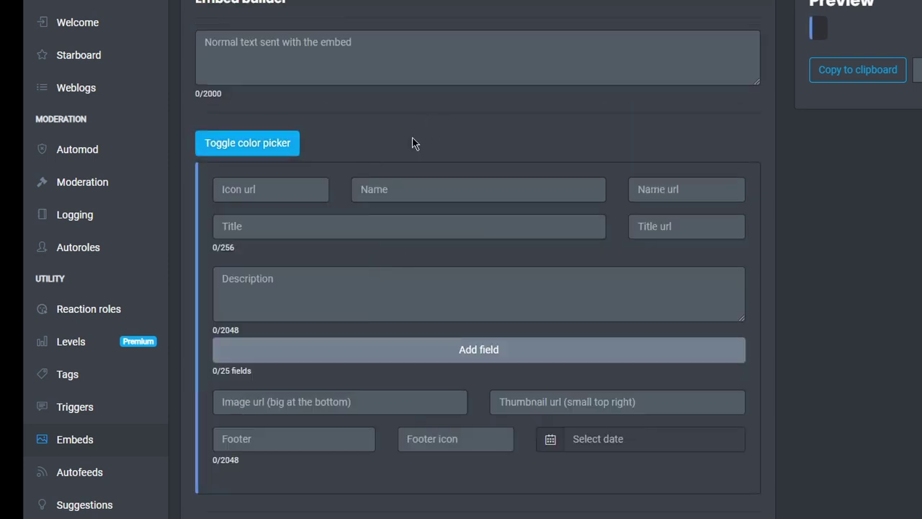
Enter "Hilfemenü" as the embed's title and "Hier ist das Hilfemenü!" as its description
{"action": "left_click", "coordinate": [272, 199]}
{"action": "left_click", "coordinate": [399, 218]}
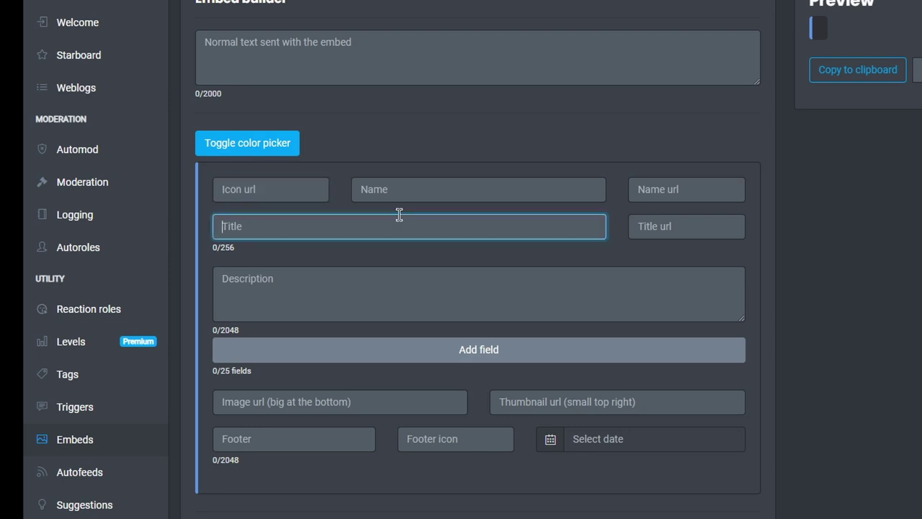
{"action": "type", "text": "Hilfemenü"}
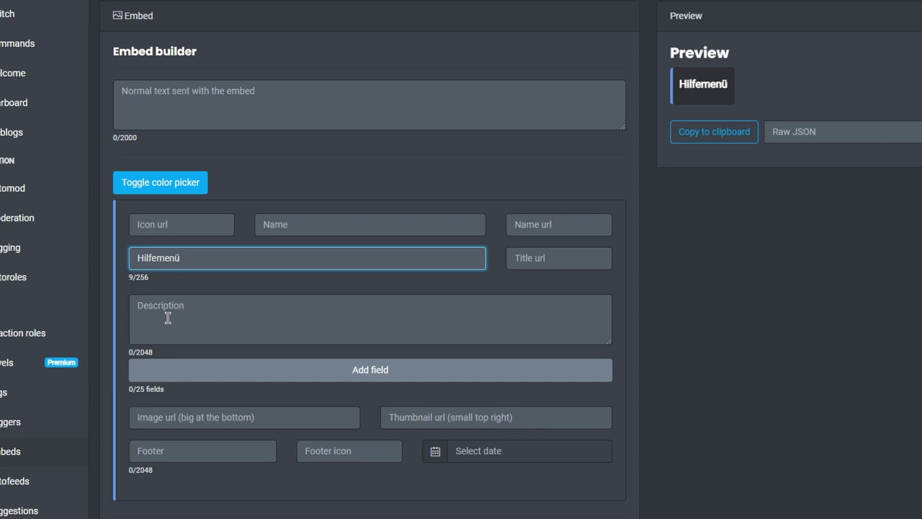
{"action": "left_click", "coordinate": [173, 315]}
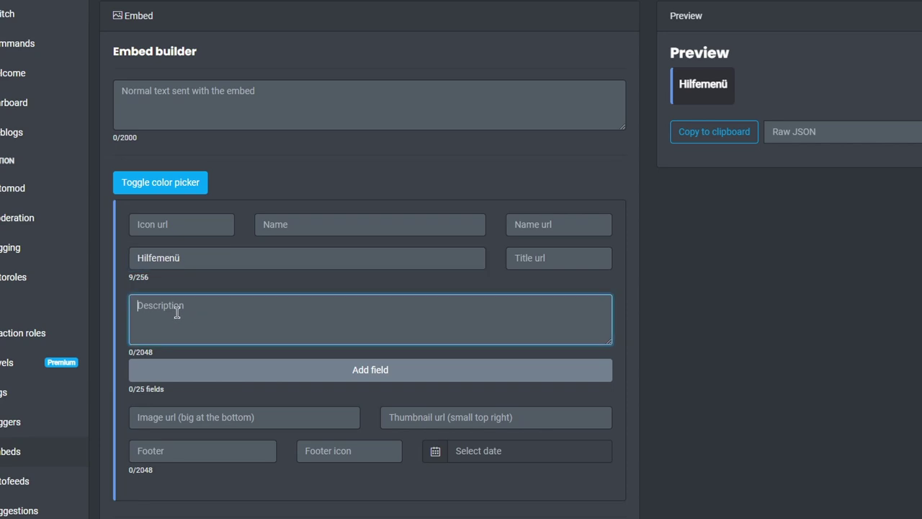
{"action": "type", "text": "Hier ist das Hilfemenü!"}
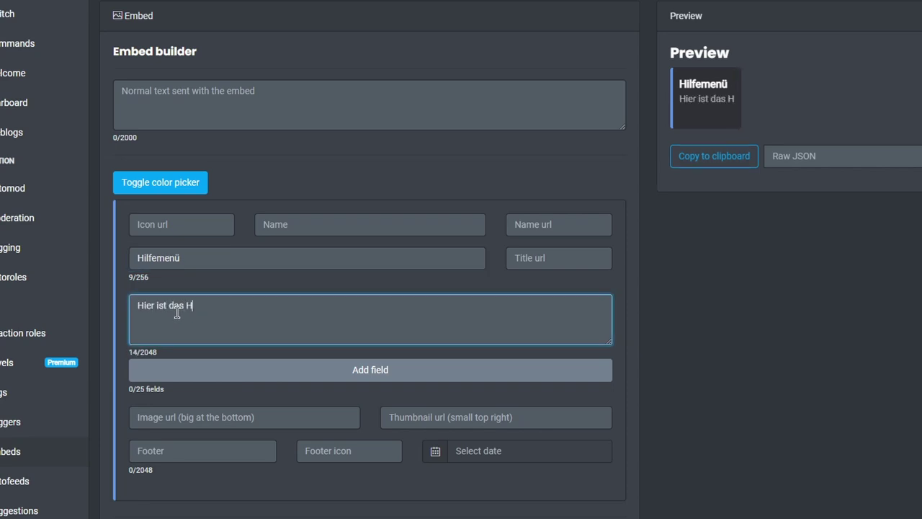
Set the embed's name to "Testserver" and paste the copied image address as its icon URL
{"action": "left_click", "coordinate": [288, 224]}
{"action": "type", "text": "S"}
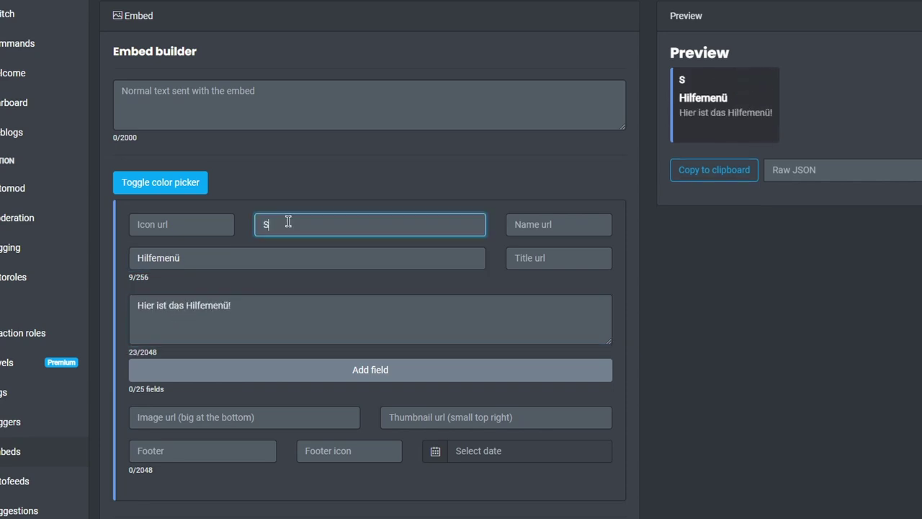
{"action": "key", "text": "BackSpace"}
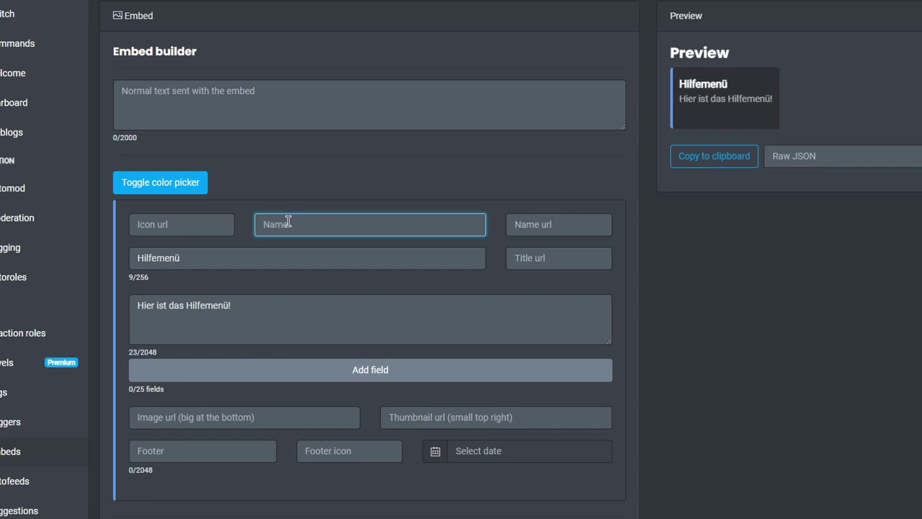
{"action": "type", "text": "Testserver"}
{"action": "key", "text": "BackSpace"}
{"action": "key", "text": "BackSpace"}
{"action": "key", "text": "BackSpace"}
{"action": "key", "text": "shift+Tab"}
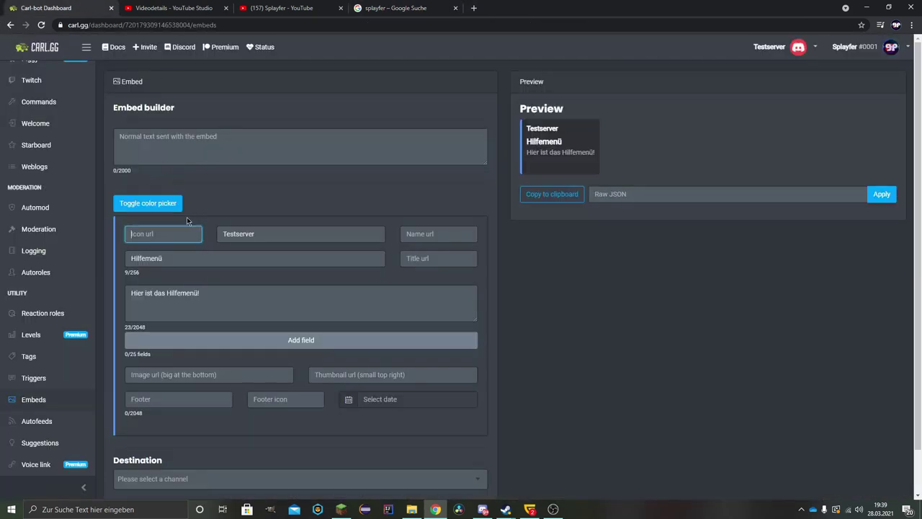
{"action": "key", "text": "ctrl+v"}
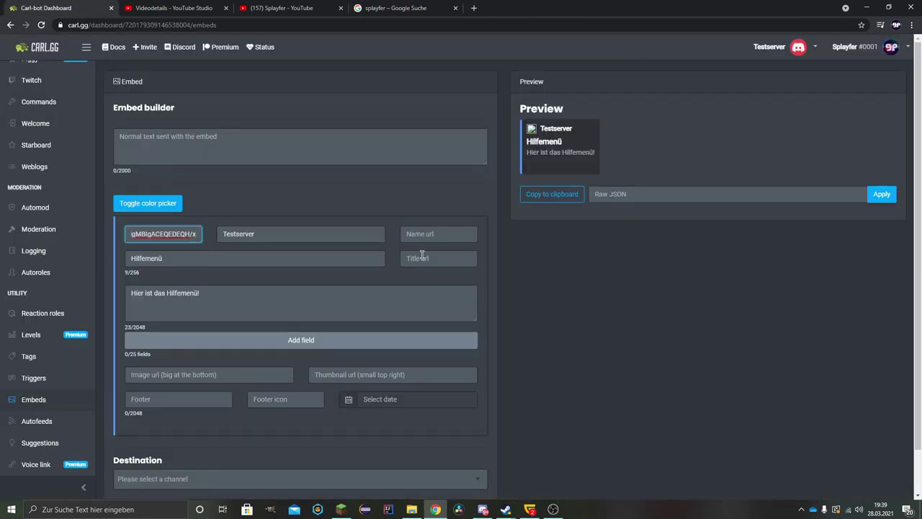
Try the copied image address as the embed's large bottom image, and clear that field again
{"action": "scroll", "coordinate": [228, 326], "scroll_direction": "down", "scroll_amount": 1}
{"action": "left_click", "coordinate": [228, 327]}
{"action": "key", "text": "ctrl+v"}
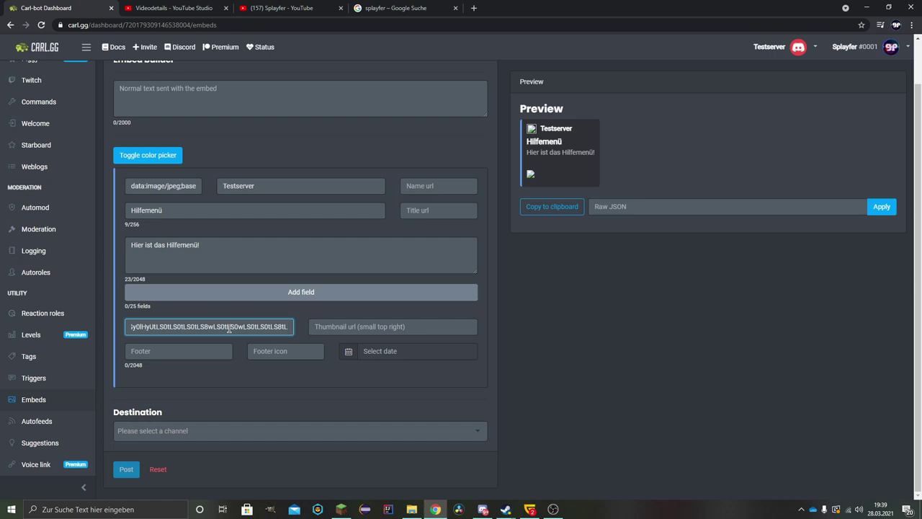
{"action": "key", "text": "ctrl+a"}
{"action": "key", "text": "BackSpace"}
Add the footer text "Erstellt am" to the embed and set its date to March 28, 2021
{"action": "left_click", "coordinate": [174, 353]}
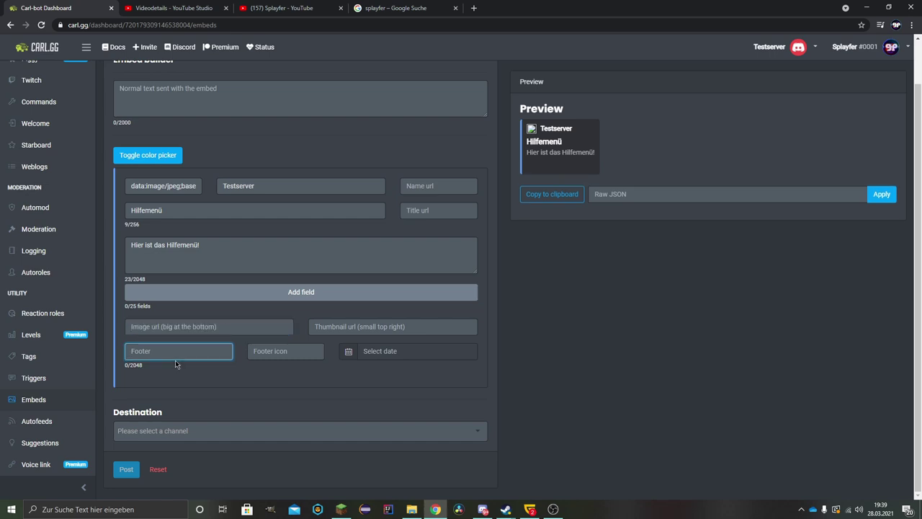
{"action": "left_click", "coordinate": [362, 351]}
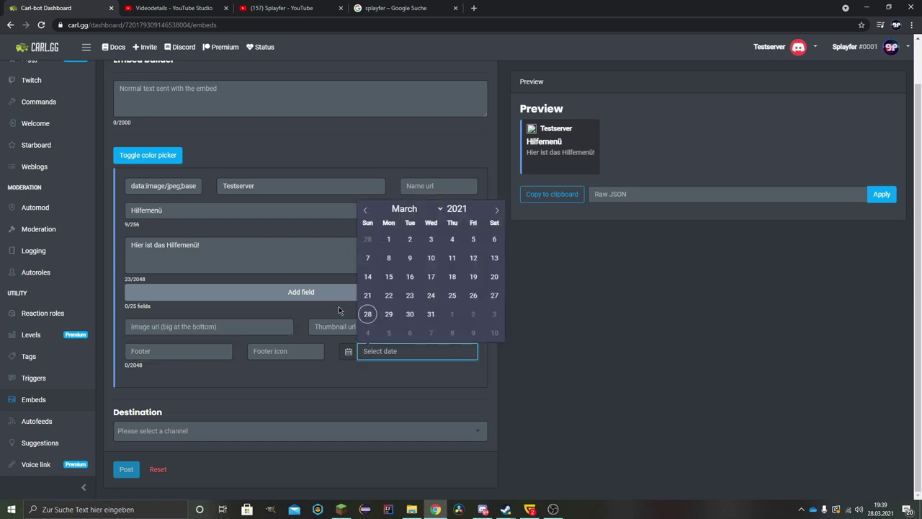
{"action": "left_click", "coordinate": [367, 314]}
{"action": "left_click", "coordinate": [176, 352]}
{"action": "type", "text": "Erstellt am"}
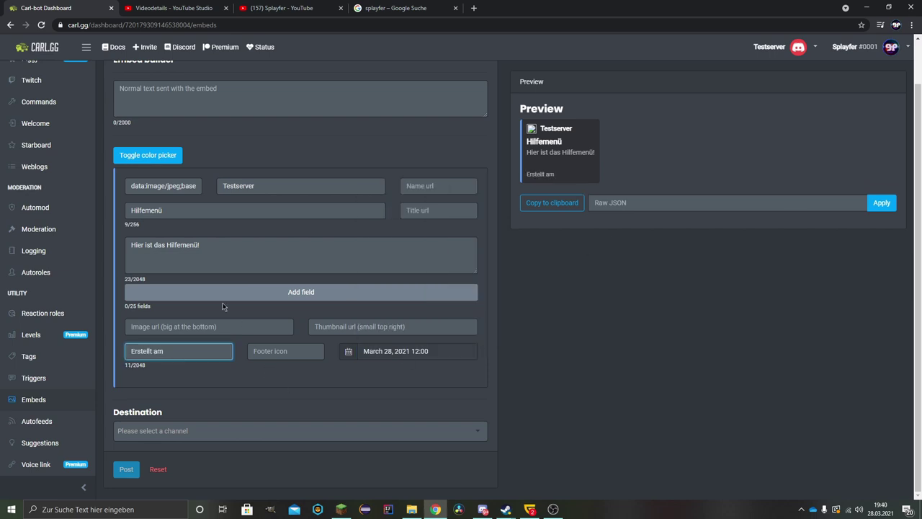
Choose the Allgemein channel as the embed's destination and switch to Discord
{"action": "left_click", "coordinate": [184, 431]}
{"action": "left_click", "coordinate": [164, 228]}
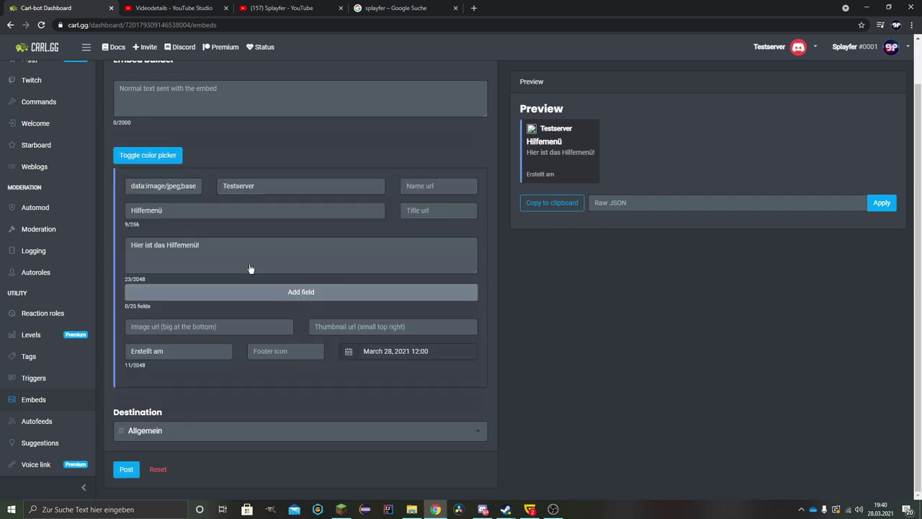
{"action": "key", "text": "Return"}
{"action": "left_click", "coordinate": [483, 509]}
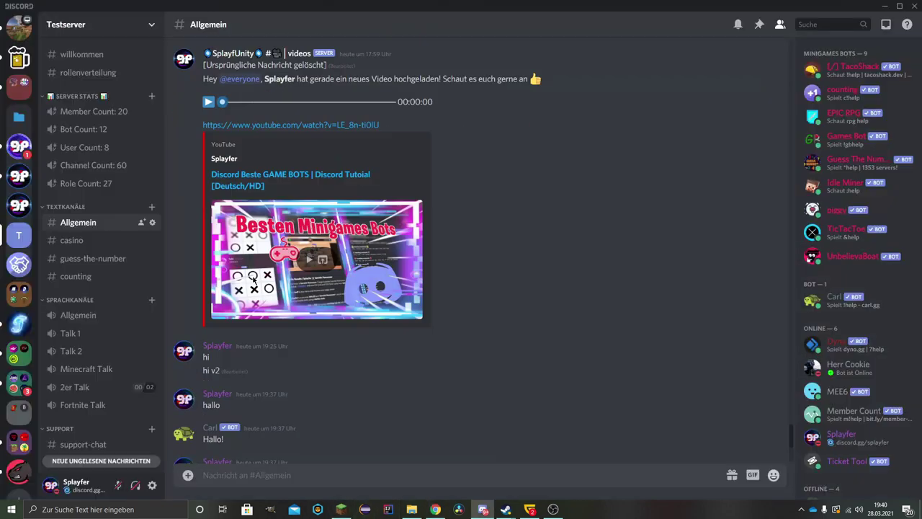
Open the commands channel on the SplayfUnity server to view an example embed
{"action": "left_click", "coordinate": [18, 146]}
{"action": "scroll", "coordinate": [97, 241], "scroll_direction": "down", "scroll_amount": 5}
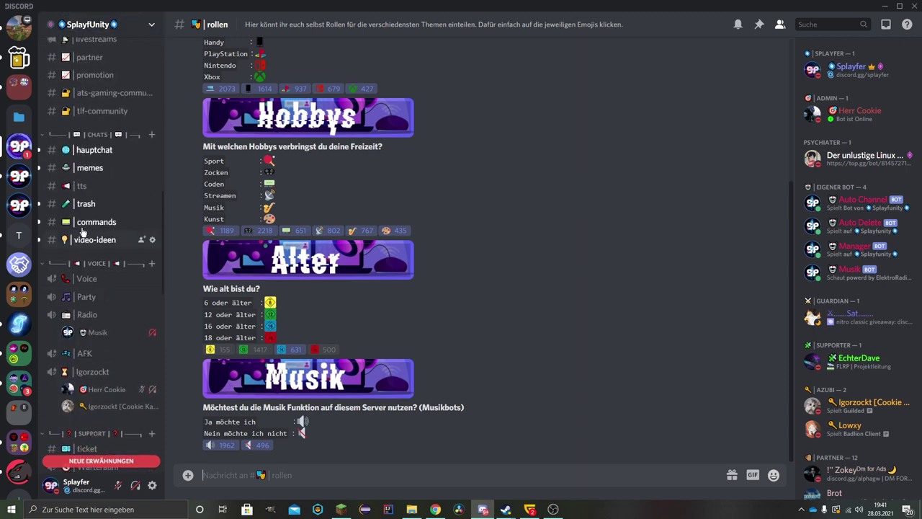
{"action": "left_click", "coordinate": [96, 221]}
{"action": "scroll", "coordinate": [97, 231], "scroll_direction": "up", "scroll_amount": 5}
Examine the music, level and casino command sections of the Manager bot's embed, and open the trash channel
{"action": "left_click_drag", "start_coordinate": [221, 150], "coordinate": [385, 396]}
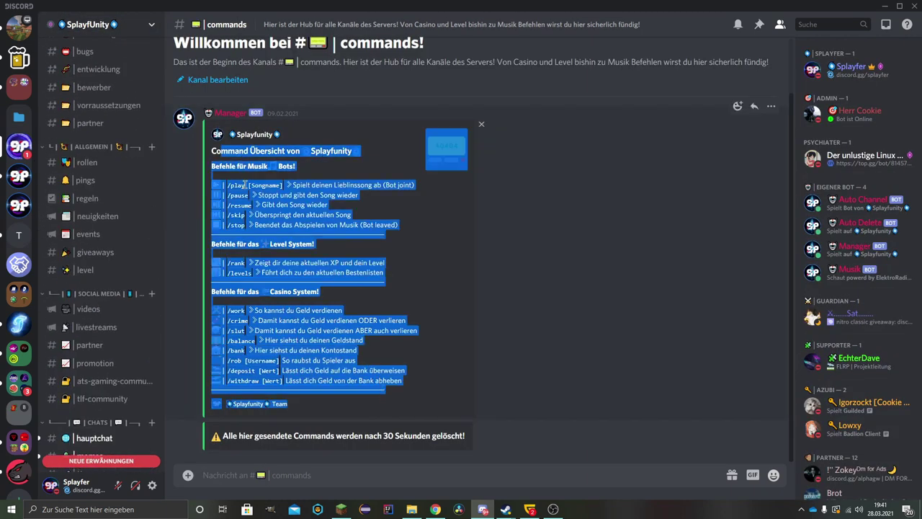
{"action": "left_click", "coordinate": [323, 186]}
{"action": "scroll", "coordinate": [101, 288], "scroll_direction": "down", "scroll_amount": 4}
{"action": "triple_click", "coordinate": [253, 184]}
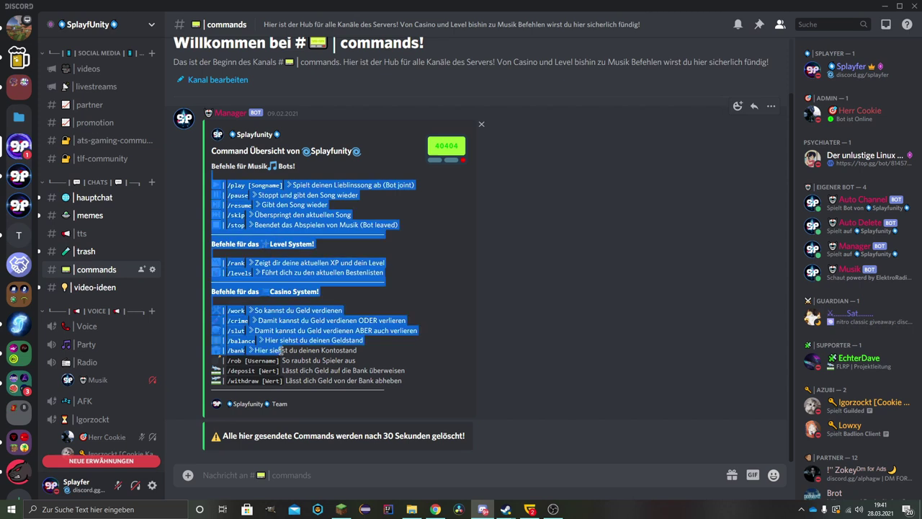
{"action": "left_click", "coordinate": [270, 190]}
{"action": "left_click_drag", "start_coordinate": [230, 176], "coordinate": [269, 218]}
{"action": "triple_click", "coordinate": [241, 268]}
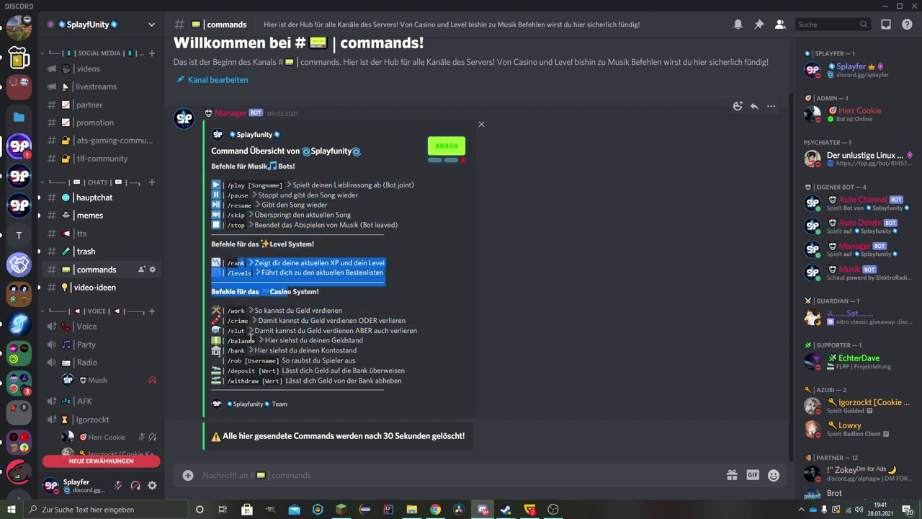
{"action": "triple_click", "coordinate": [261, 355]}
{"action": "left_click", "coordinate": [281, 357]}
{"action": "key", "text": "alt+Up"}
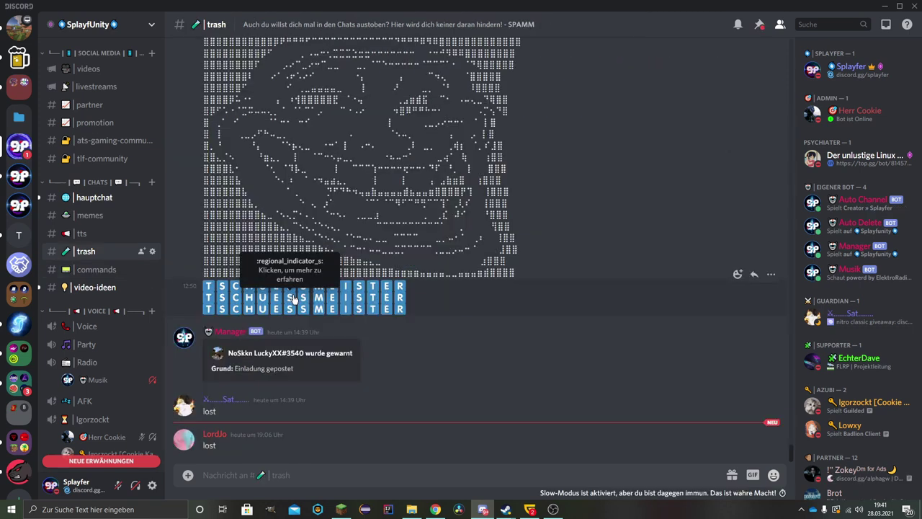